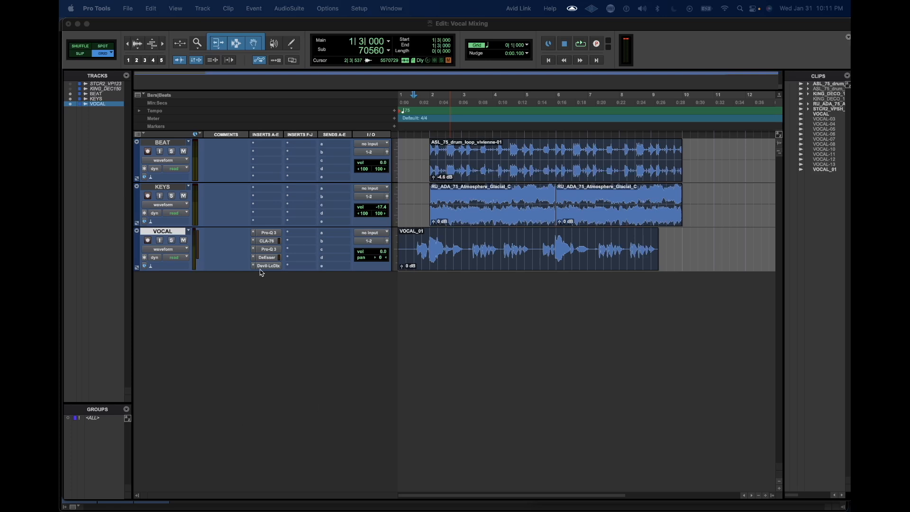
# Play the session with the VOCAL track's inserts bypassed and again with them active to compare the vocal sound.
pyautogui.click(270, 236)
pyautogui.press('space')
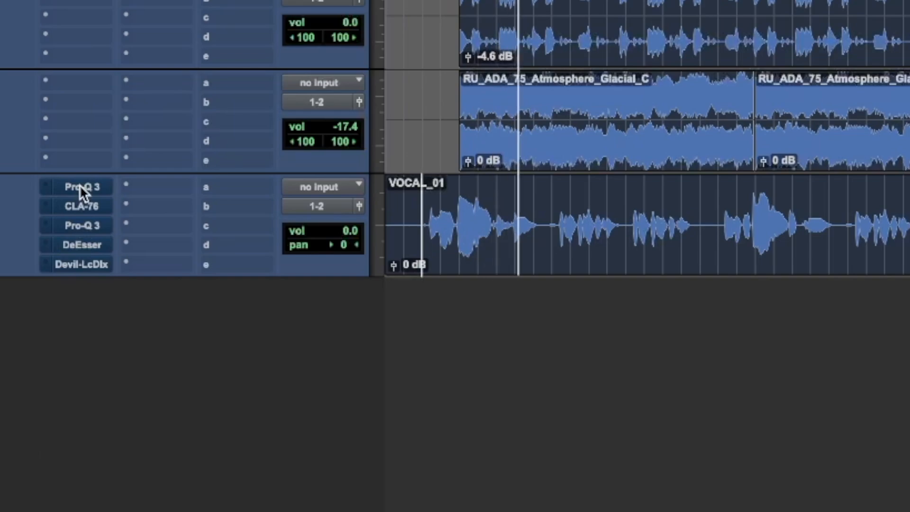
pyautogui.press('space')
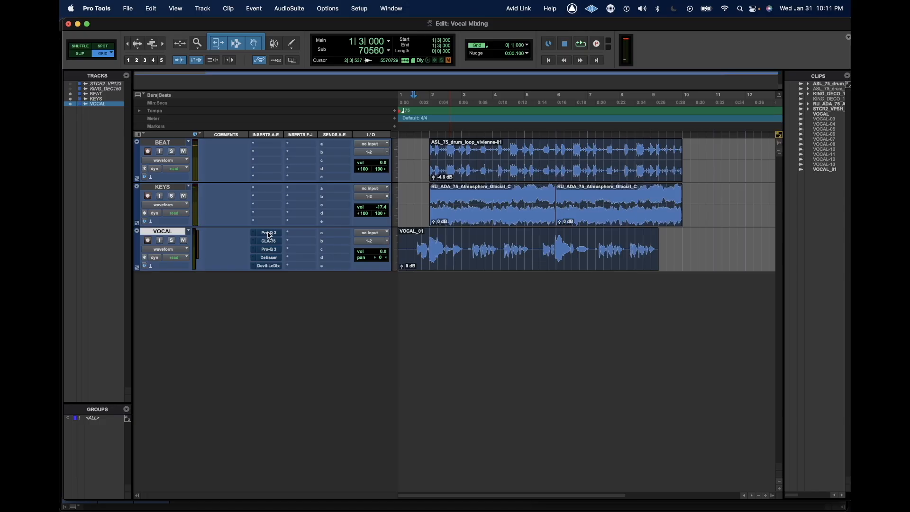
pyautogui.press('space')
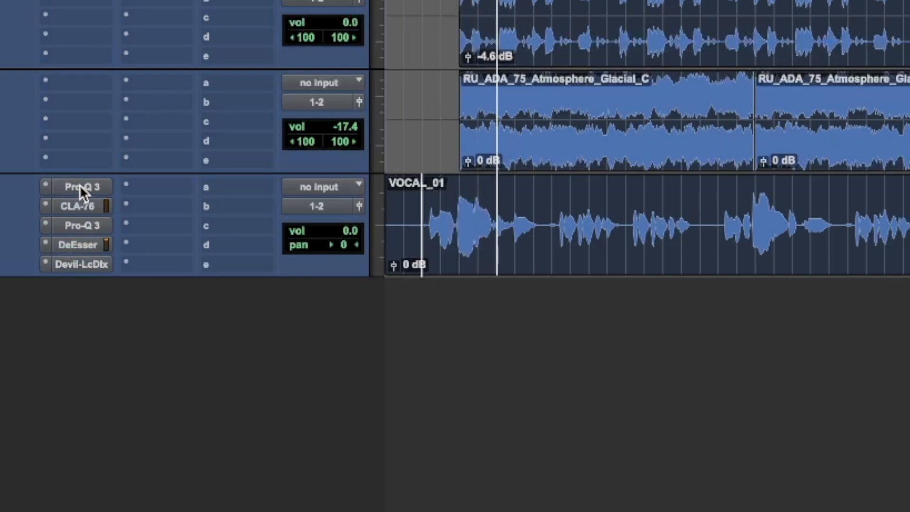
pyautogui.press('space')
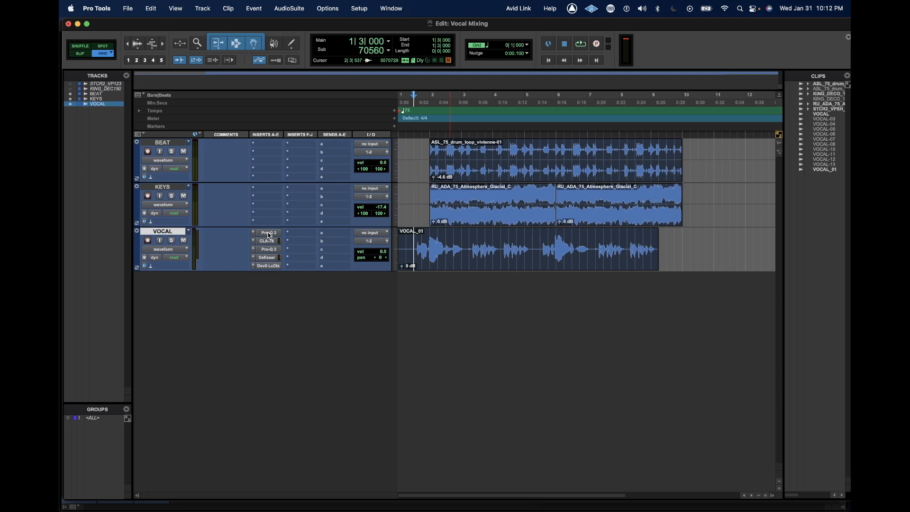
# With the VOCAL inserts bypassed, solo and play the BEAT and KEYS tracks one after the other.
pyautogui.click(481, 176)
pyautogui.click(172, 153)
pyautogui.press('space')
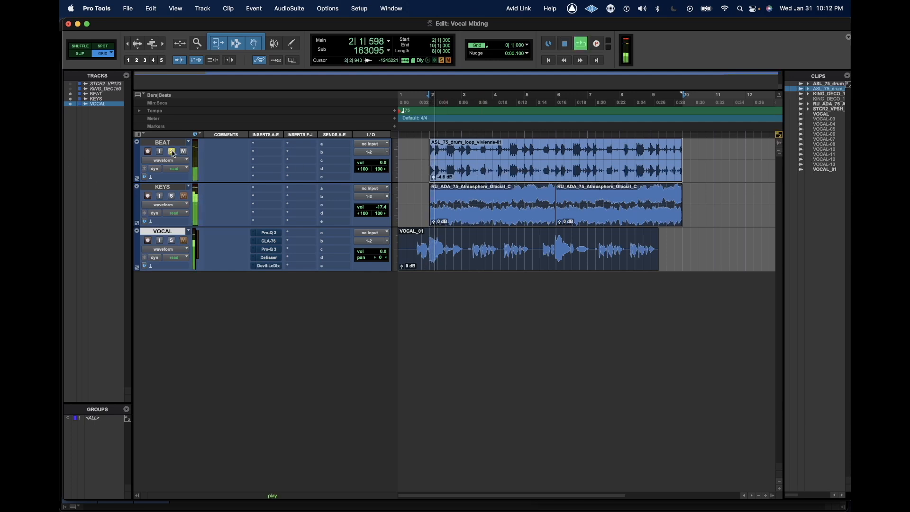
pyautogui.press('space')
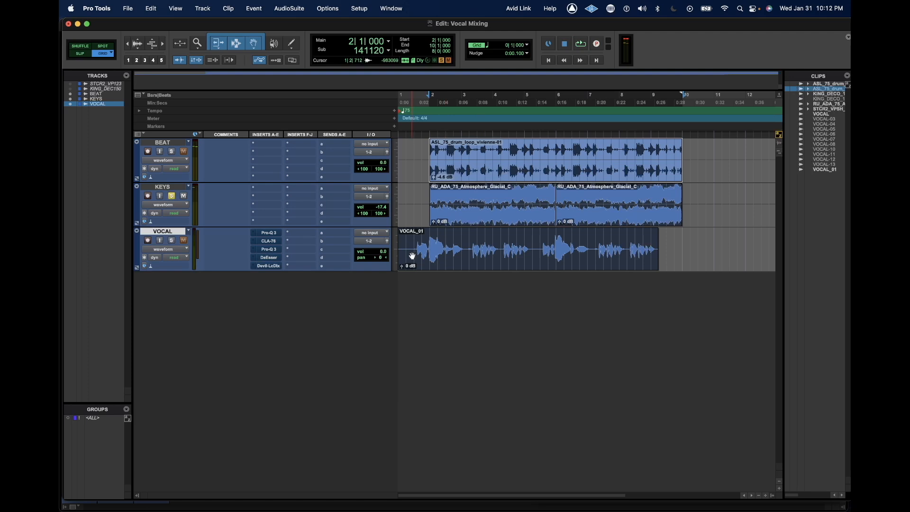
pyautogui.press('space')
pyautogui.press('space')
# Solo the VOCAL track and play its first section from 1|3|000 to 5|2|000.
pyautogui.moveTo(416, 244); pyautogui.dragTo(534, 242)
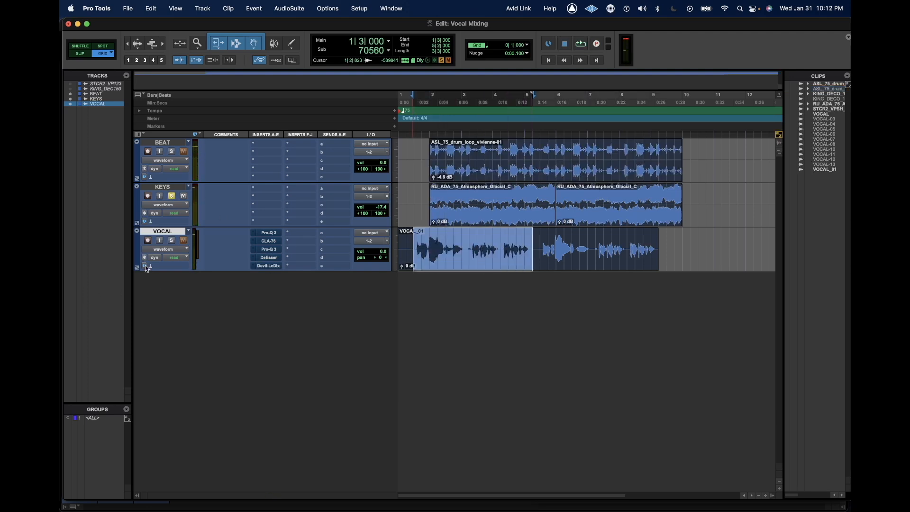
pyautogui.click(170, 240)
pyautogui.press('space')
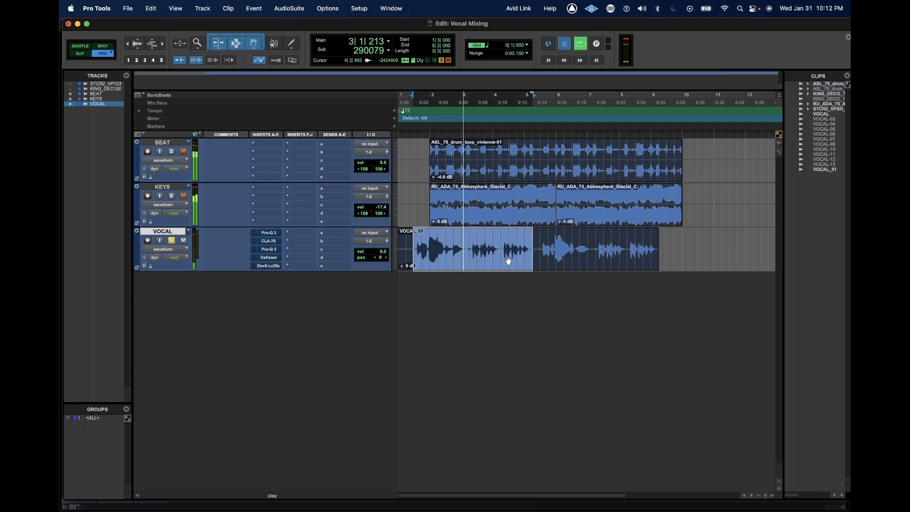
pyautogui.press('space')
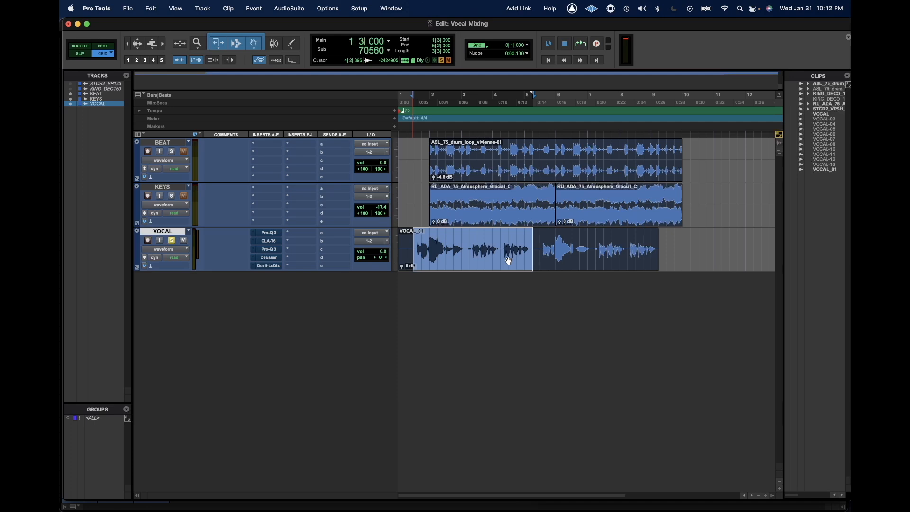
# Audition the opening vocal phrase from 1|3|000 to 3|2|000 to judge its level differences.
pyautogui.moveTo(468, 244); pyautogui.dragTo(535, 245)
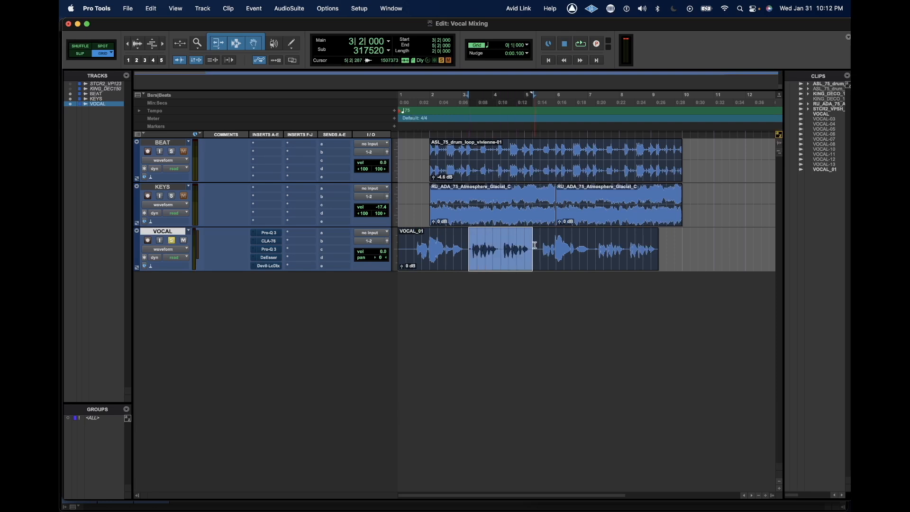
pyautogui.doubleClick(504, 244)
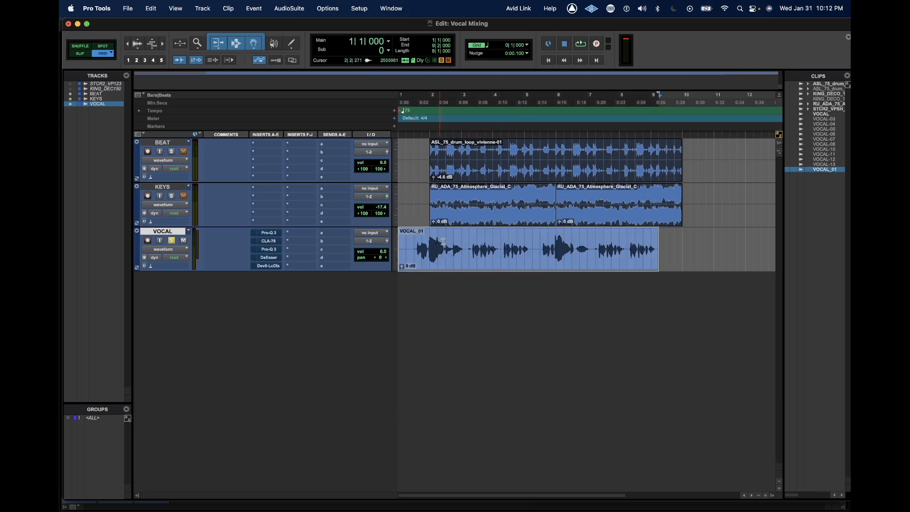
pyautogui.moveTo(415, 242); pyautogui.dragTo(468, 242)
pyautogui.press('space')
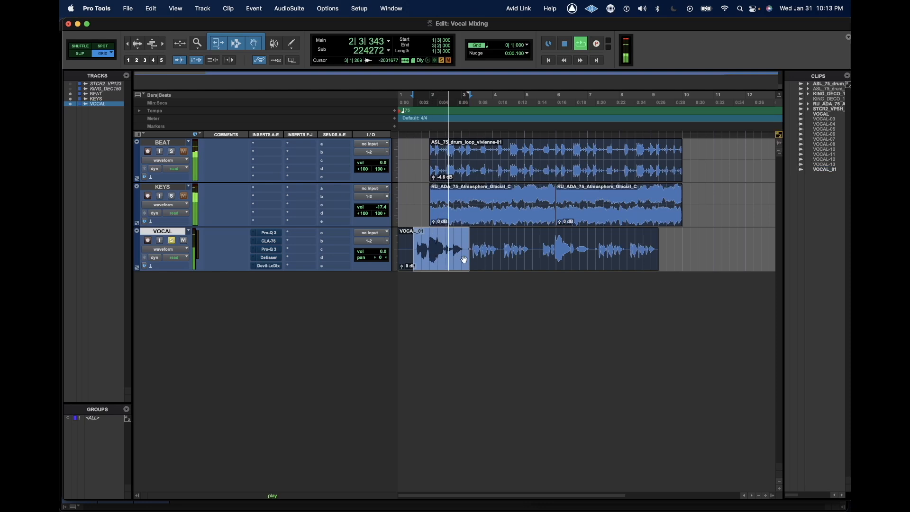
pyautogui.press('super+bracketleft')
pyautogui.press('super+bracketright')
pyautogui.press('super+bracketright')
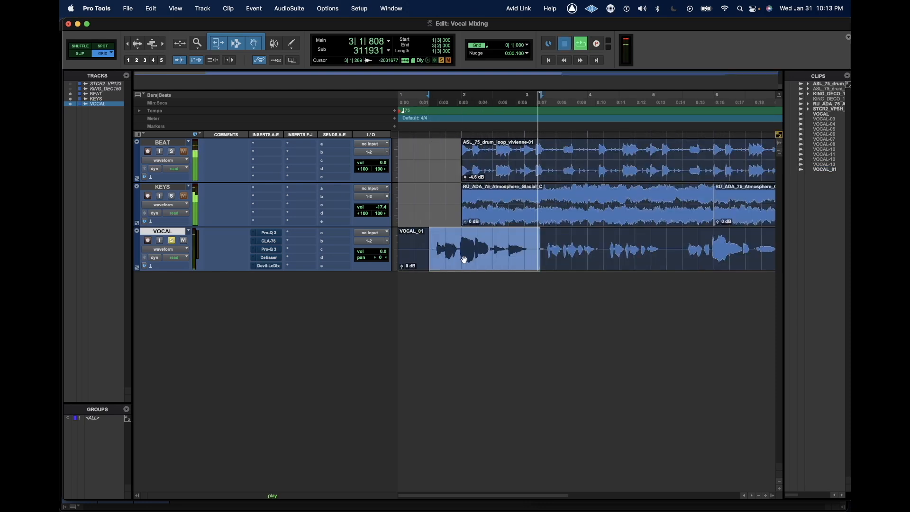
pyautogui.press('space')
# In Slip mode, separate the quiet vocal phrase around the start of bar 3 and raise its clip gain to +1.8 dB.
pyautogui.moveTo(490, 242); pyautogui.dragTo(531, 241)
pyautogui.click(532, 239)
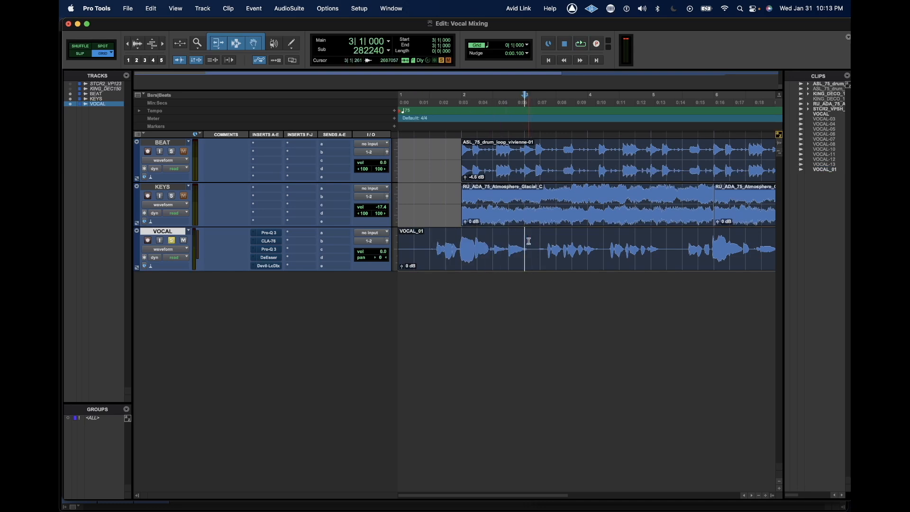
pyautogui.press('F2')
pyautogui.moveTo(489, 241); pyautogui.dragTo(534, 236)
pyautogui.press('super+e')
pyautogui.moveTo(492, 269); pyautogui.dragTo(540, 260)
# Split the vocal at 5|2|343 and raise the clip gain of the section before the split to +2.0 dB.
pyautogui.click(672, 242)
pyautogui.press('super+e')
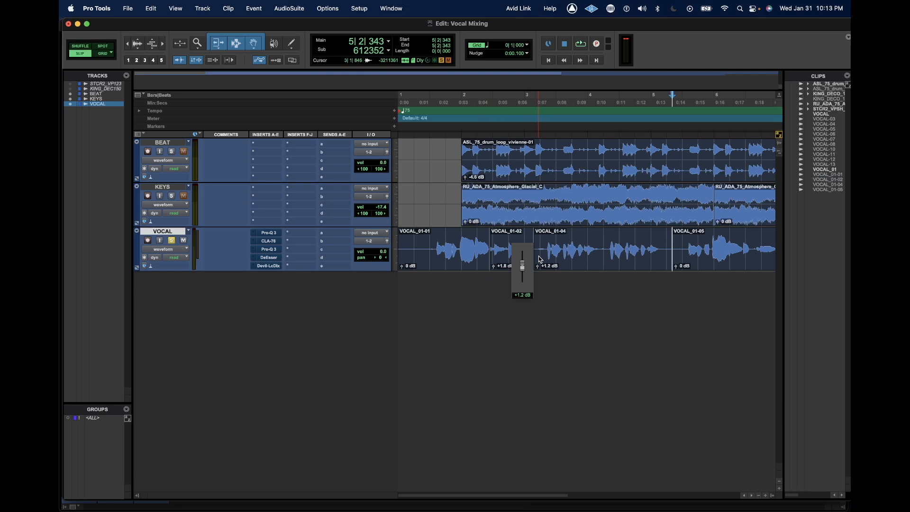
# Separate the quiet vocal phrase from 6|3|307 to 7|1|394 and raise its clip gain to +2.4 dB.
pyautogui.hscroll(8, 564, 258)
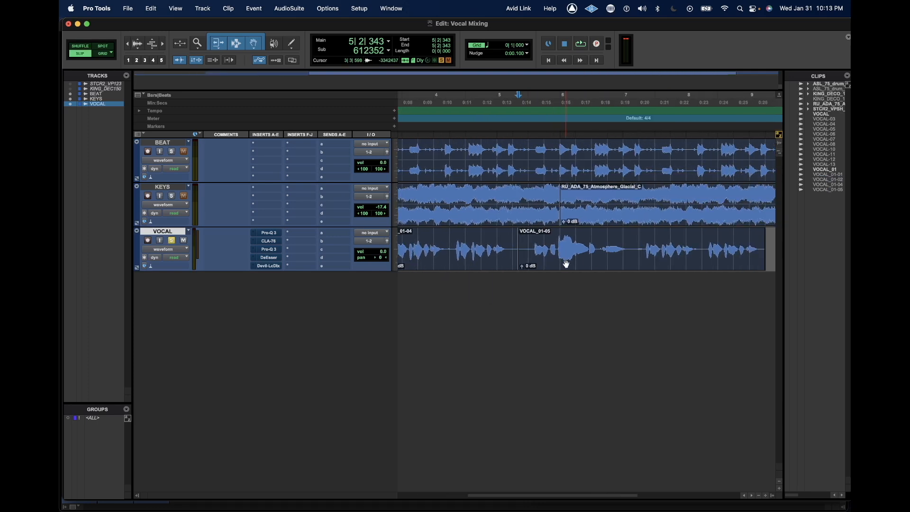
pyautogui.moveTo(597, 241); pyautogui.dragTo(630, 242)
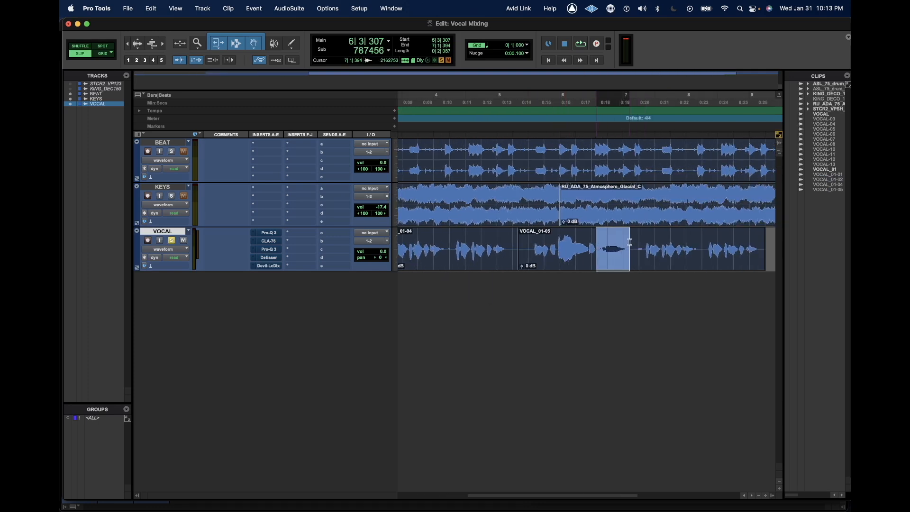
pyautogui.press('super+e')
pyautogui.moveTo(598, 268); pyautogui.dragTo(601, 248)
pyautogui.click(269, 241)
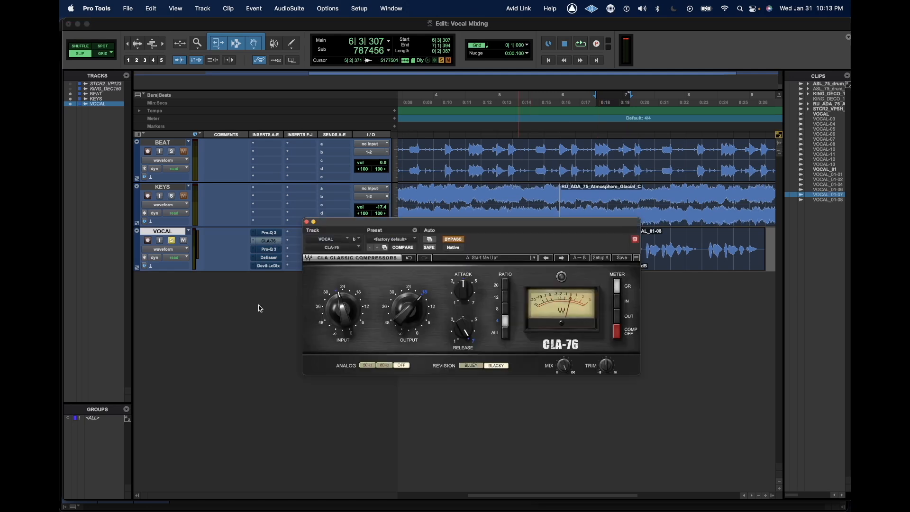
pyautogui.click(307, 222)
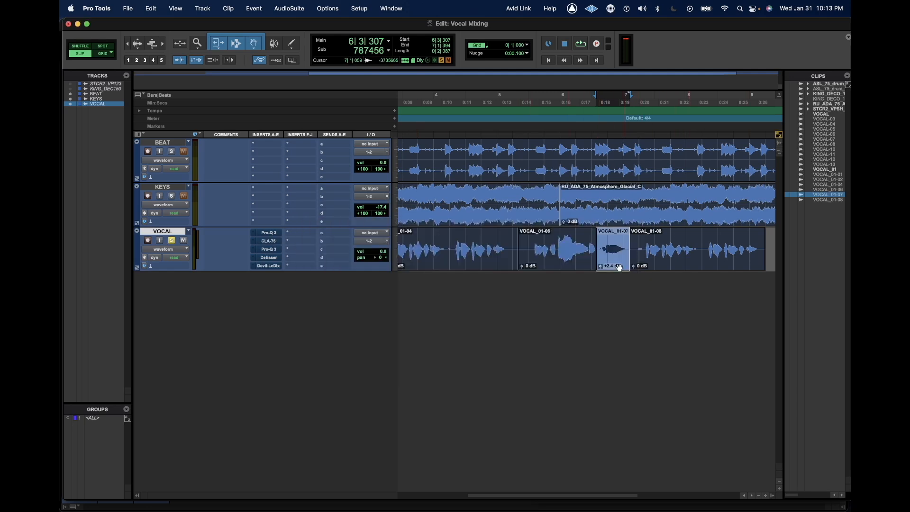
# Raise the clip gain of the last vocal clip to +2.0 dB.
pyautogui.moveTo(638, 268); pyautogui.dragTo(633, 253)
pyautogui.press('r')
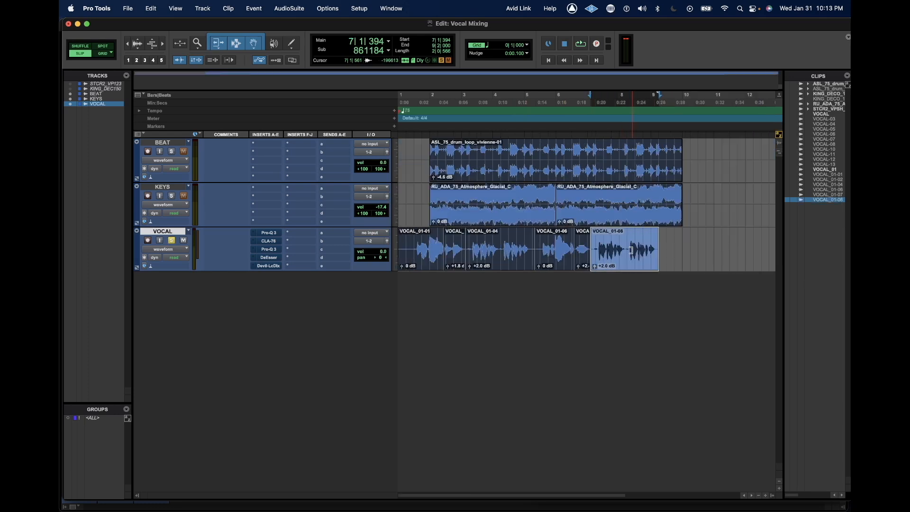
pyautogui.click(416, 238)
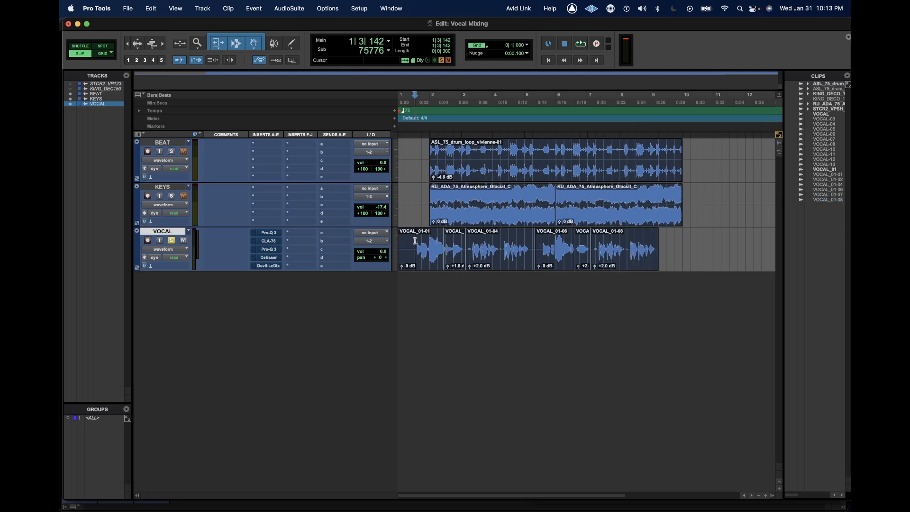
# Apply batch fades to all vocal clips, with centered 10 ms equal-gain crossfades and 10 ms fade-outs.
pyautogui.click(636, 260)
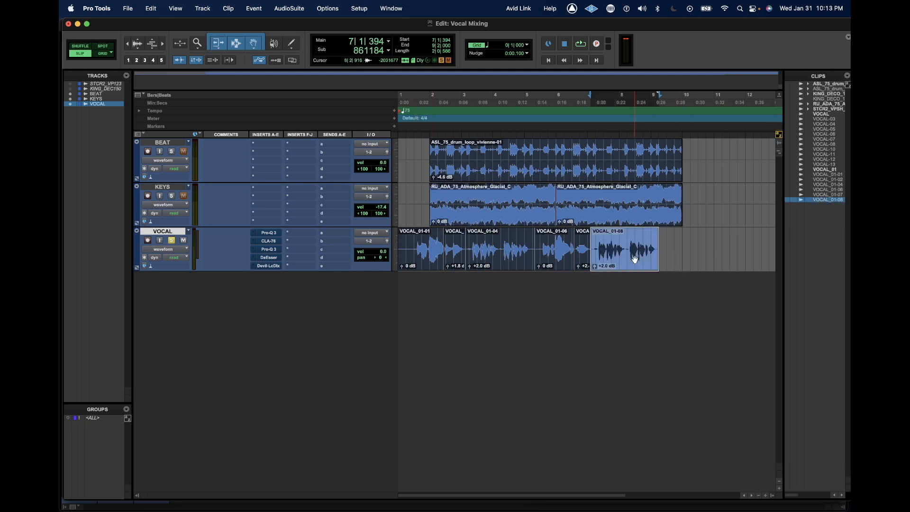
pyautogui.tripleClick(635, 260)
pyautogui.press('super+f')
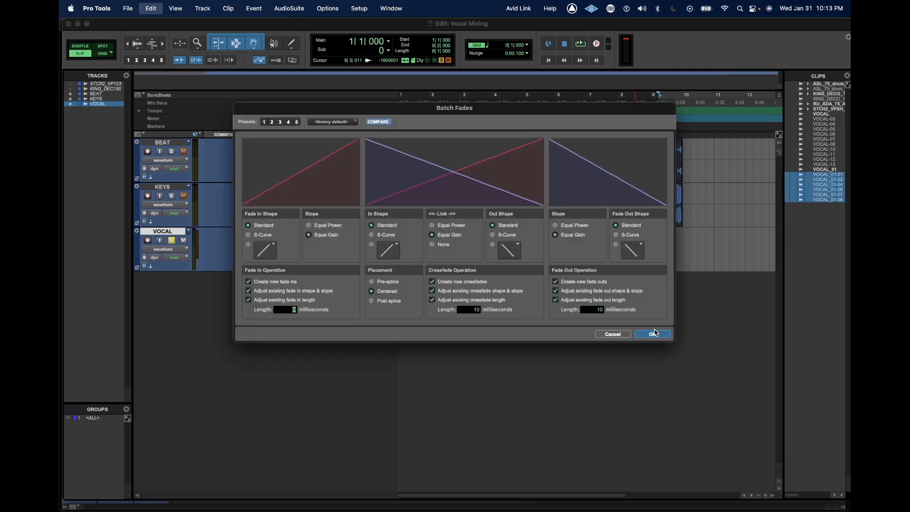
pyautogui.click(654, 334)
pyautogui.click(417, 244)
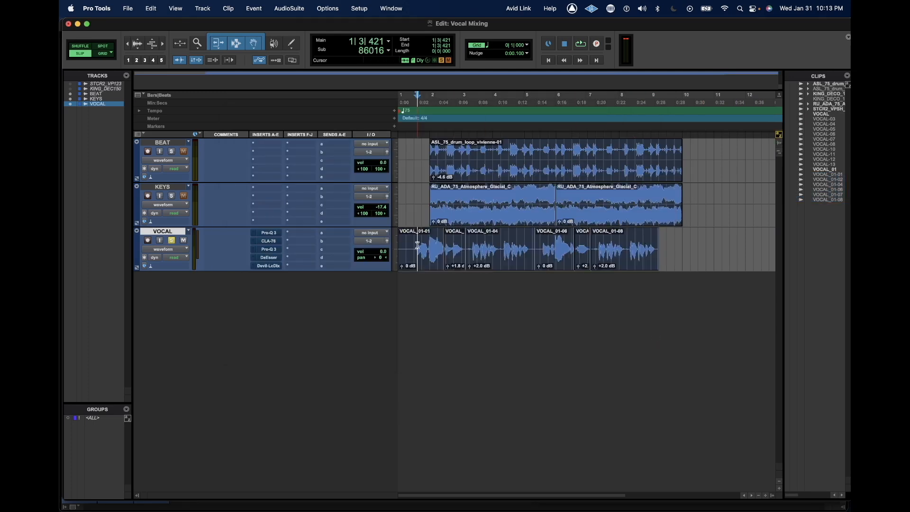
# Open the first Pro-Q 3 on the VOCAL track and reset it to the factory default preset.
pyautogui.click(269, 233)
pyautogui.moveTo(500, 221); pyautogui.dragTo(475, 147)
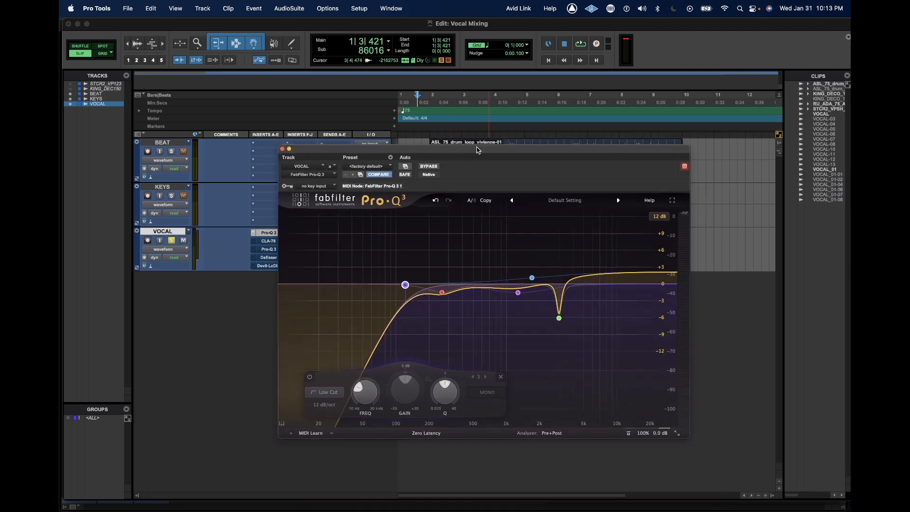
pyautogui.click(378, 167)
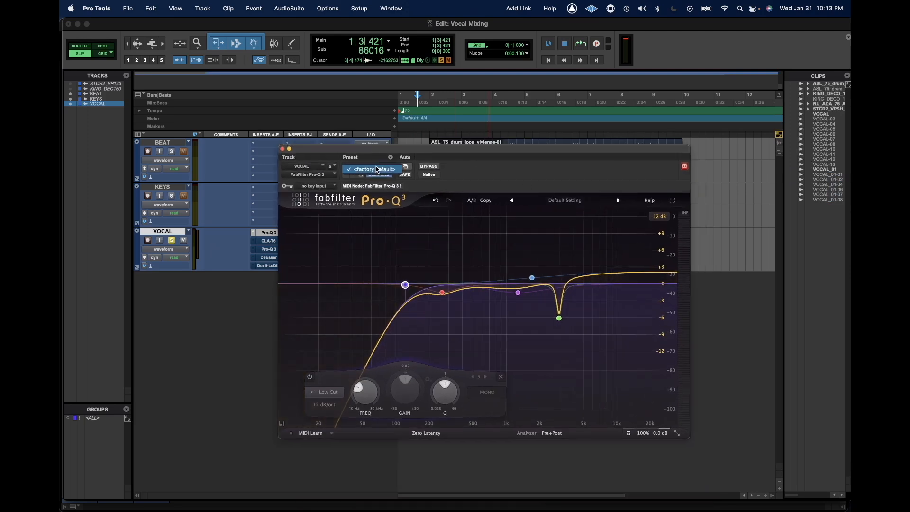
pyautogui.click(377, 171)
pyautogui.moveTo(459, 152); pyautogui.dragTo(470, 281)
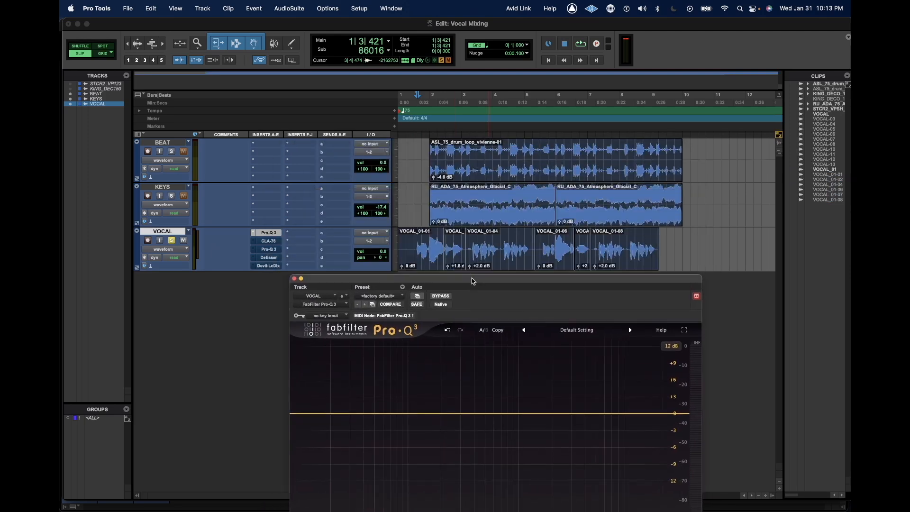
# Play the soloed vocal from 1|3|142 to its end and examine its frequency spectrum in Pro-Q 3.
pyautogui.moveTo(415, 240); pyautogui.dragTo(658, 260)
pyautogui.press('space')
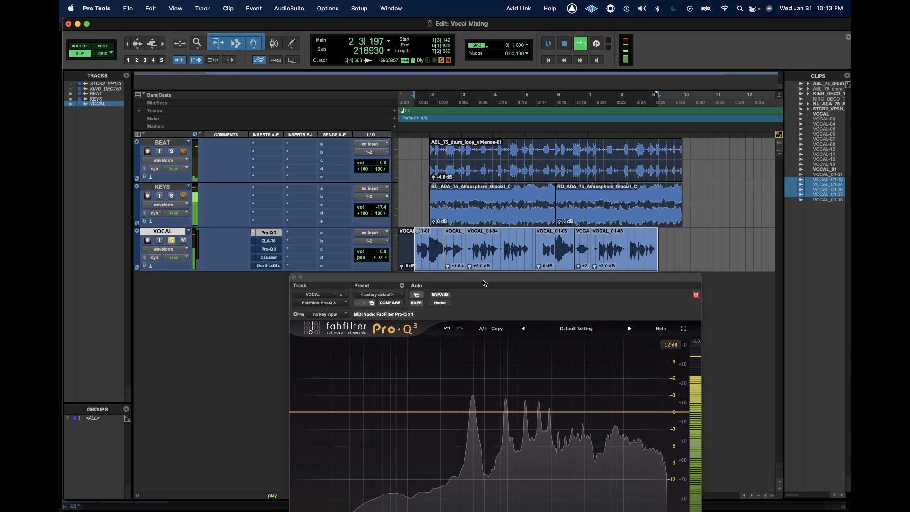
pyautogui.moveTo(484, 283); pyautogui.dragTo(452, 166)
pyautogui.press('space')
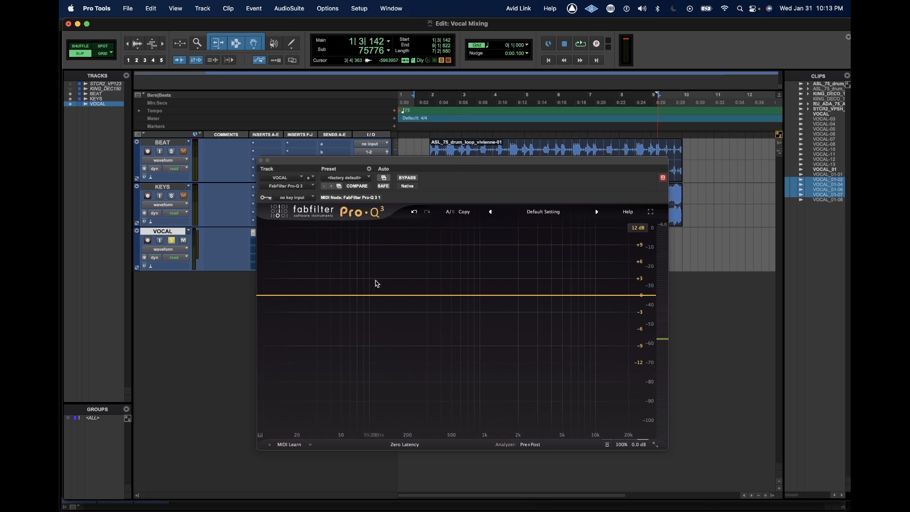
# Add a slight low shelf and a 12 dB/oct low cut a little above 100 Hz, and audition the vocal.
pyautogui.moveTo(297, 297); pyautogui.dragTo(391, 301)
pyautogui.moveTo(265, 298); pyautogui.dragTo(385, 291)
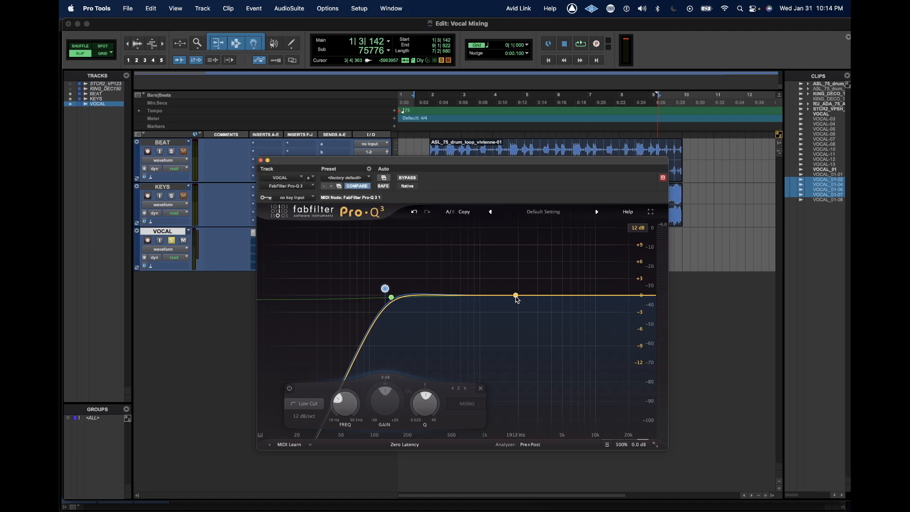
pyautogui.press('space')
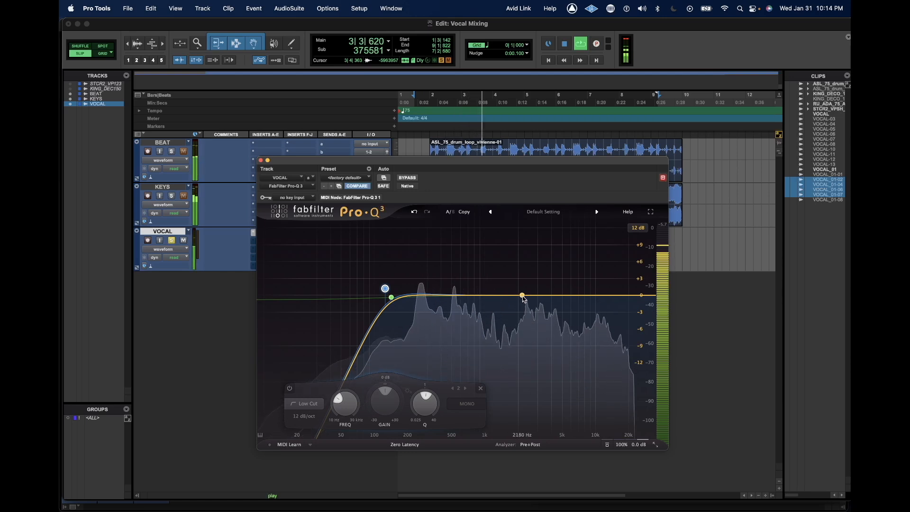
pyautogui.press('space')
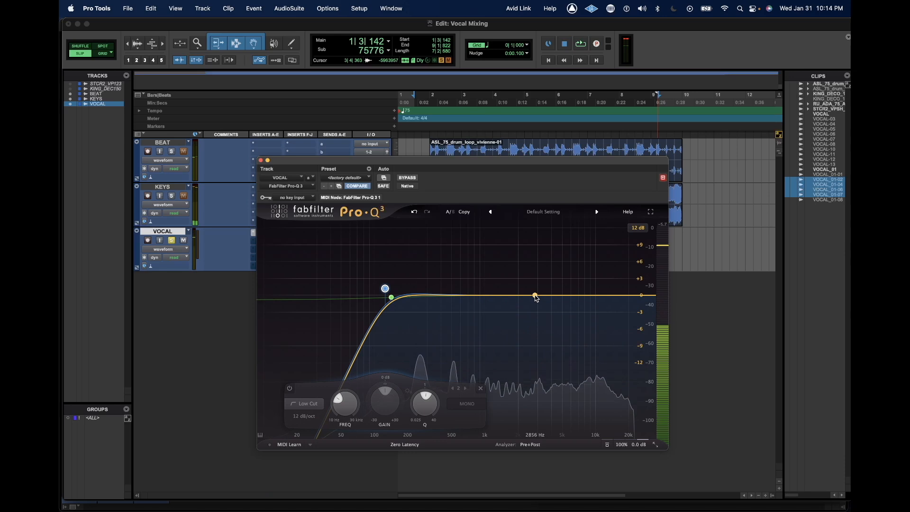
# Add a narrow bell band to the vocal EQ at about 2981 Hz, sweeping for the harsh frequency during playback.
pyautogui.click(536, 296)
pyautogui.press('space')
pyautogui.moveTo(548, 269); pyautogui.dragTo(546, 296)
pyautogui.press('space')
# Play the separated phrase around bar 3, solo the narrow bell band to check it, and cut it by about 3 dB.
pyautogui.moveTo(524, 160); pyautogui.dragTo(516, 266)
pyautogui.press('t')
pyautogui.doubleClick(513, 244)
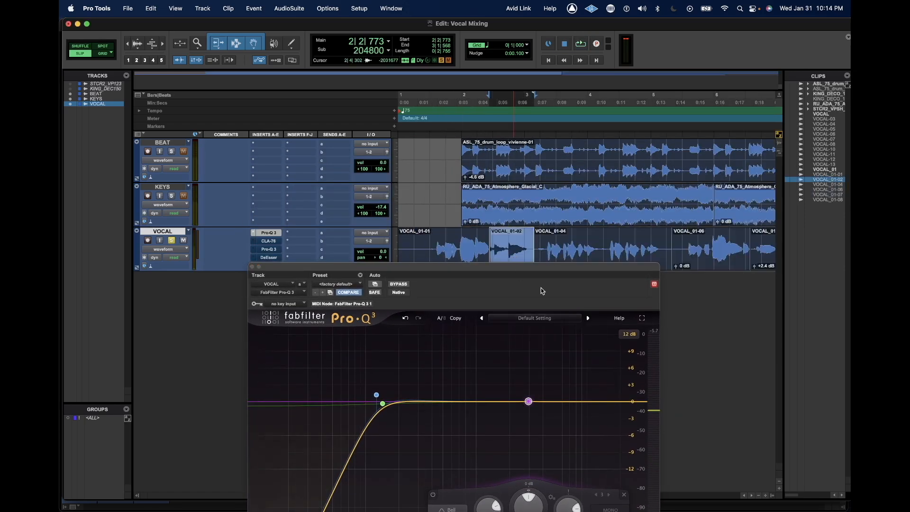
pyautogui.moveTo(544, 413)
pyautogui.press('space')
pyautogui.click(540, 376)
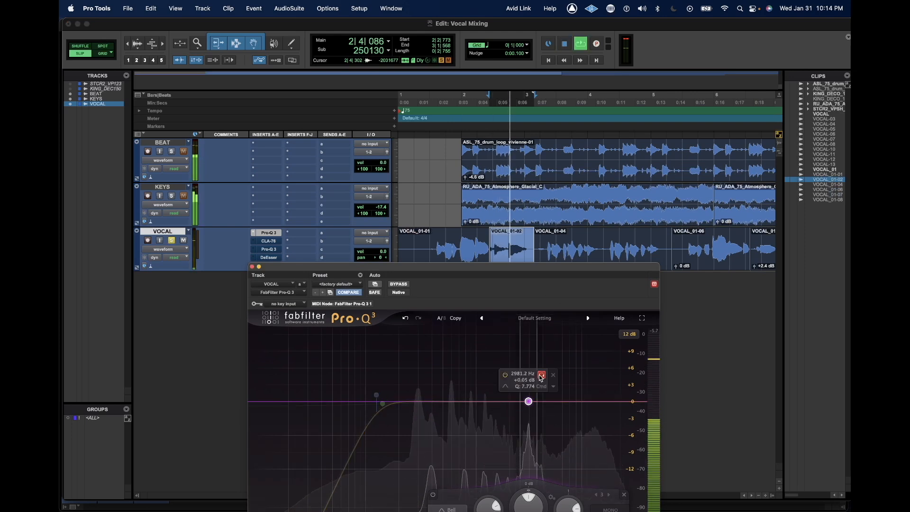
pyautogui.moveTo(528, 401); pyautogui.dragTo(529, 416)
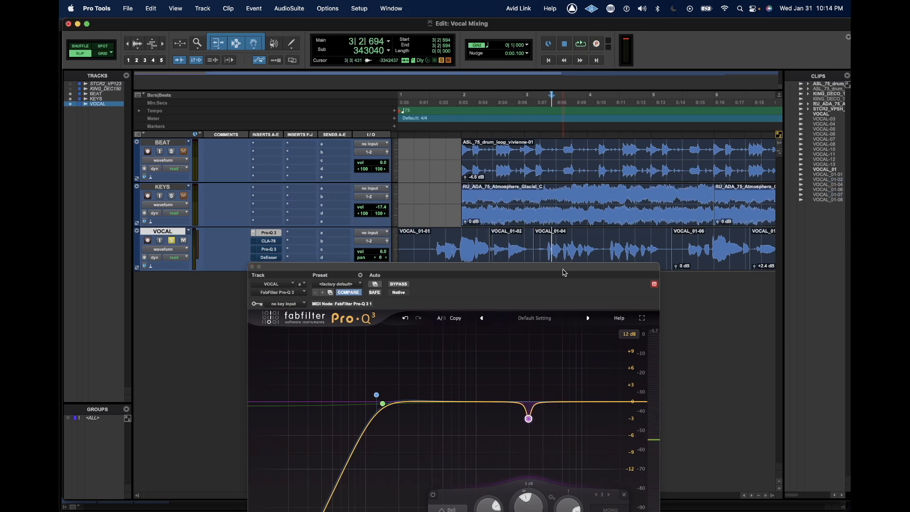
# Play the vocal phrase from 3|2|583 to 4|1|796 with the 2981 Hz bell band bypassed, soloing that band to check it.
pyautogui.press('space')
pyautogui.moveTo(529, 417)
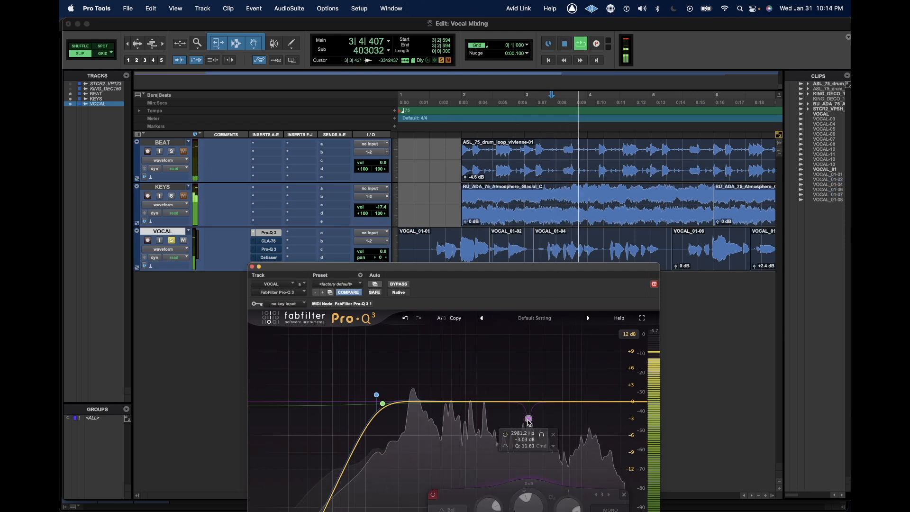
pyautogui.press('space')
pyautogui.moveTo(549, 246); pyautogui.dragTo(603, 244)
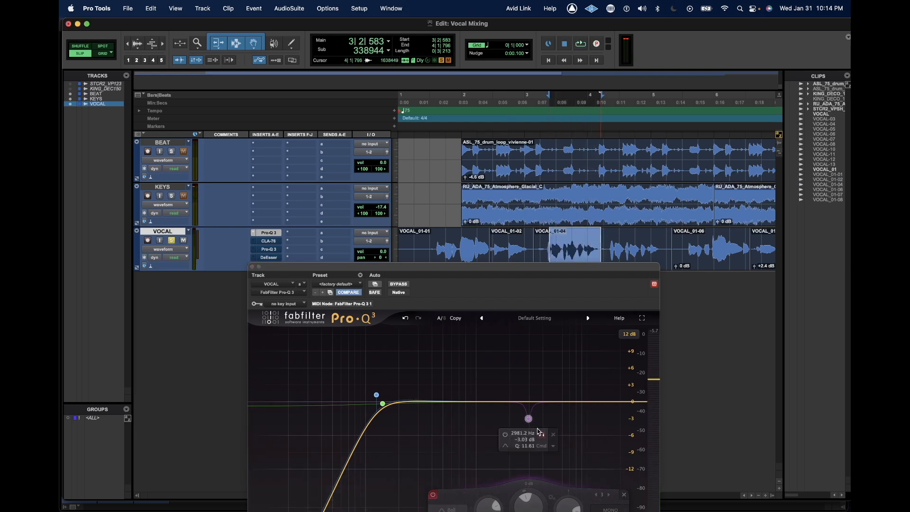
pyautogui.click(541, 435)
pyautogui.press('space')
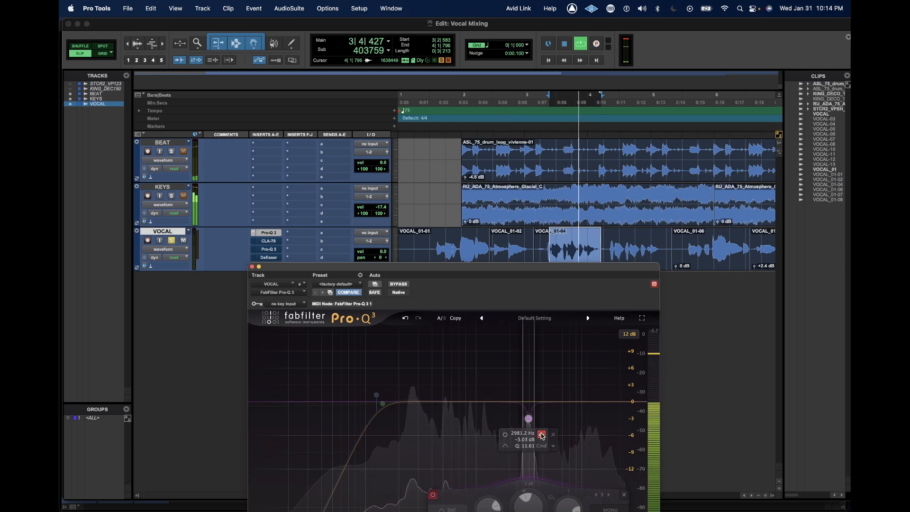
pyautogui.click(541, 435)
pyautogui.press('space')
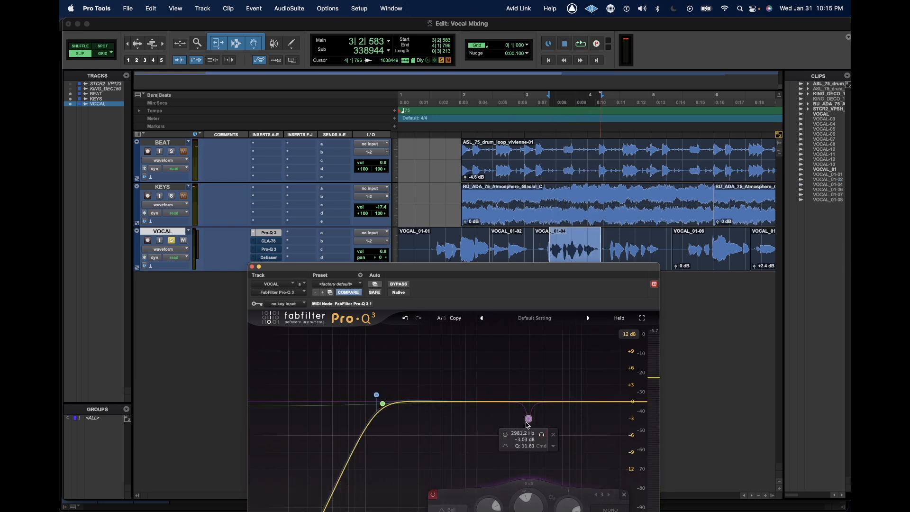
# Re-enable the 2981 Hz bell band and deepen its cut to about -3.8 dB.
pyautogui.keyDown('alt'); pyautogui.click(527, 420); pyautogui.keyUp('alt')
pyautogui.moveTo(546, 270)
pyautogui.mouseDown()
pyautogui.moveTo(545, 231)
pyautogui.moveTo(549, 279)
pyautogui.mouseUp()
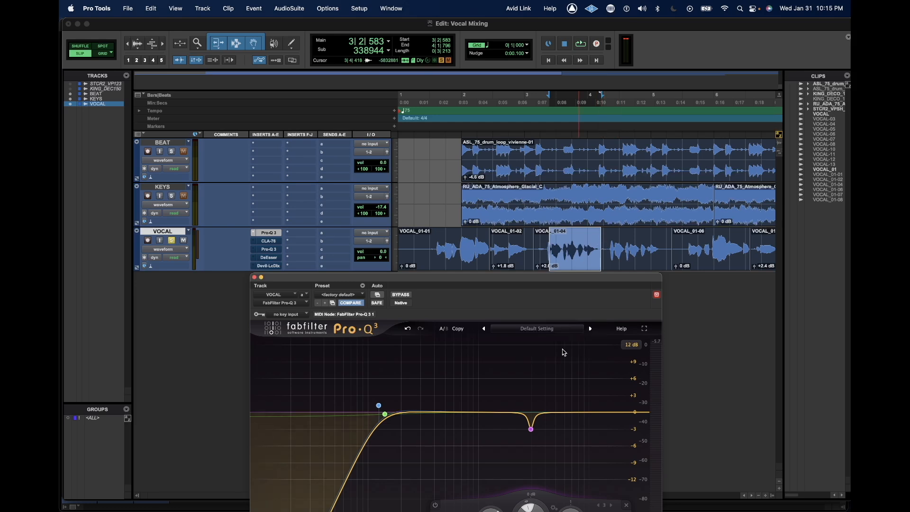
pyautogui.moveTo(570, 279); pyautogui.dragTo(561, 205)
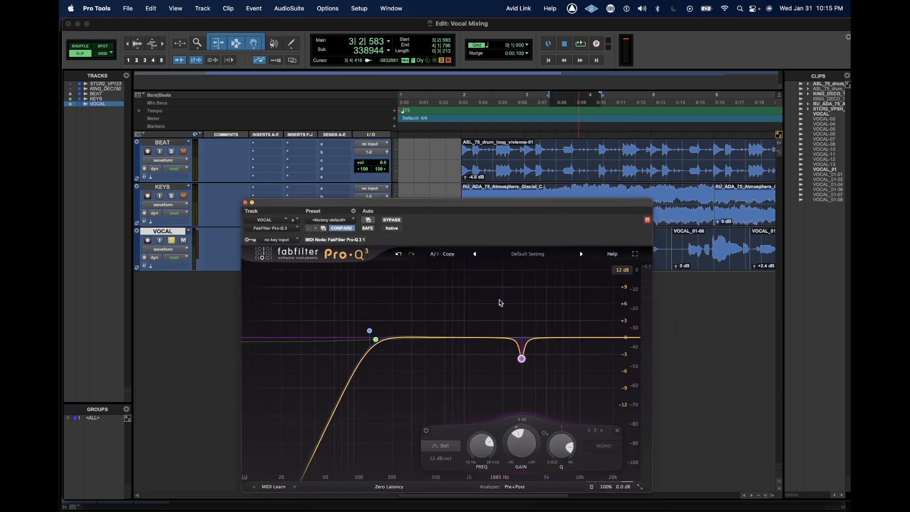
pyautogui.moveTo(572, 205); pyautogui.dragTo(559, 286)
# Add a high shelf at about 3298 Hz with +2.30 dB gain, and audition it on the vocal from 1|2|712 to 5|2|510.
pyautogui.press('super+bracketleft')
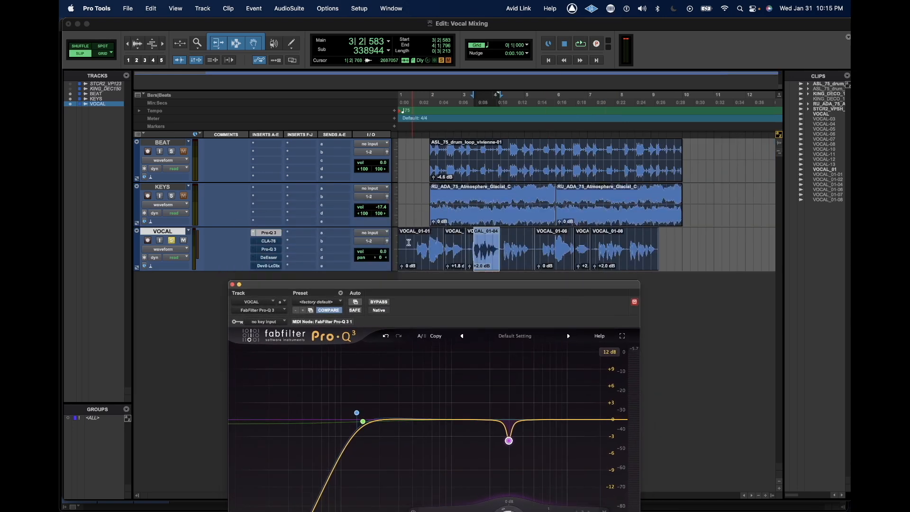
pyautogui.moveTo(412, 244); pyautogui.dragTo(530, 245)
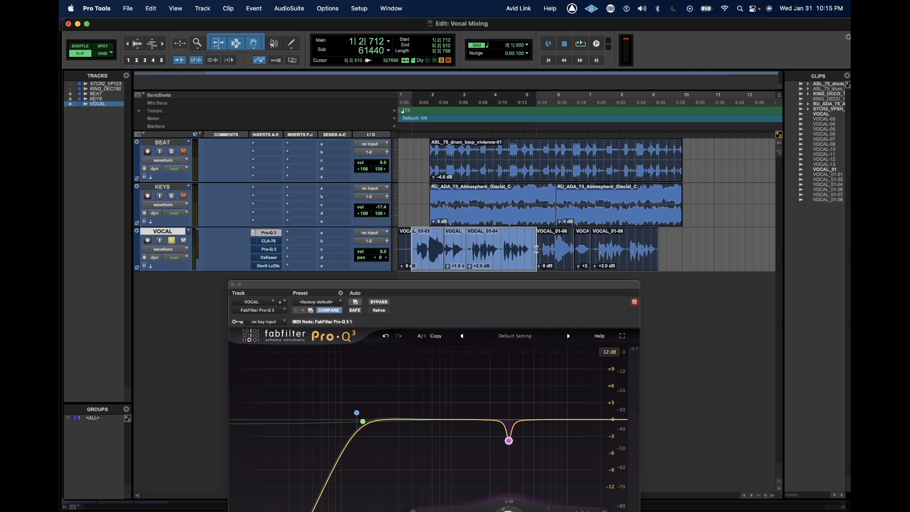
pyautogui.moveTo(550, 290); pyautogui.dragTo(552, 189)
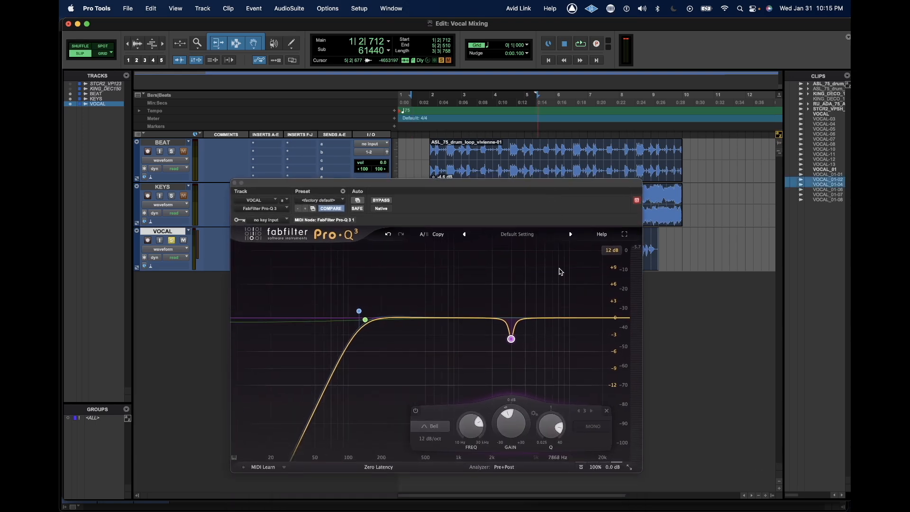
pyautogui.moveTo(619, 320); pyautogui.dragTo(588, 320)
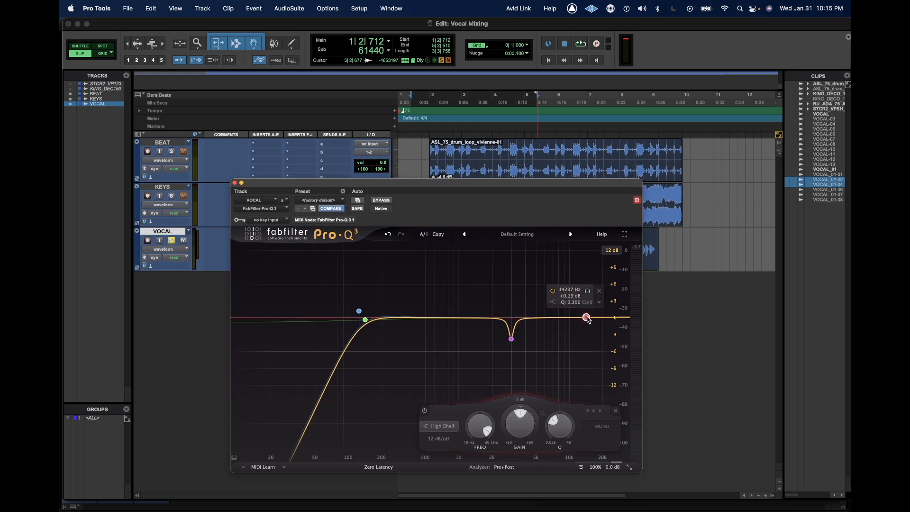
pyautogui.press('space')
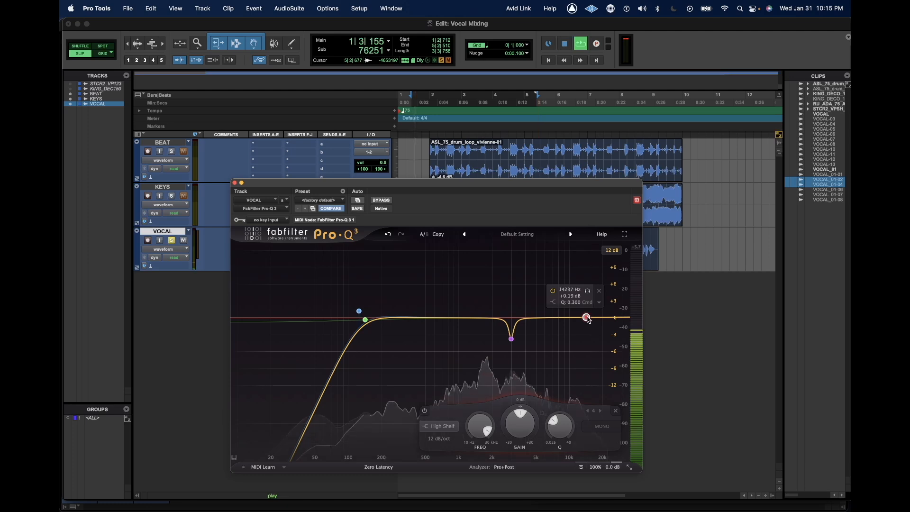
pyautogui.moveTo(587, 319); pyautogui.dragTo(519, 314)
pyautogui.moveTo(516, 185); pyautogui.dragTo(527, 269)
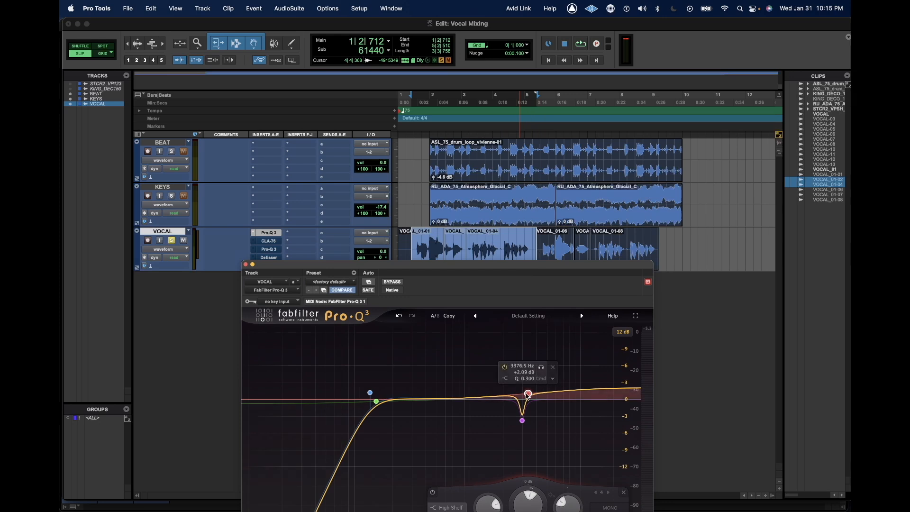
pyautogui.moveTo(529, 395); pyautogui.dragTo(527, 394)
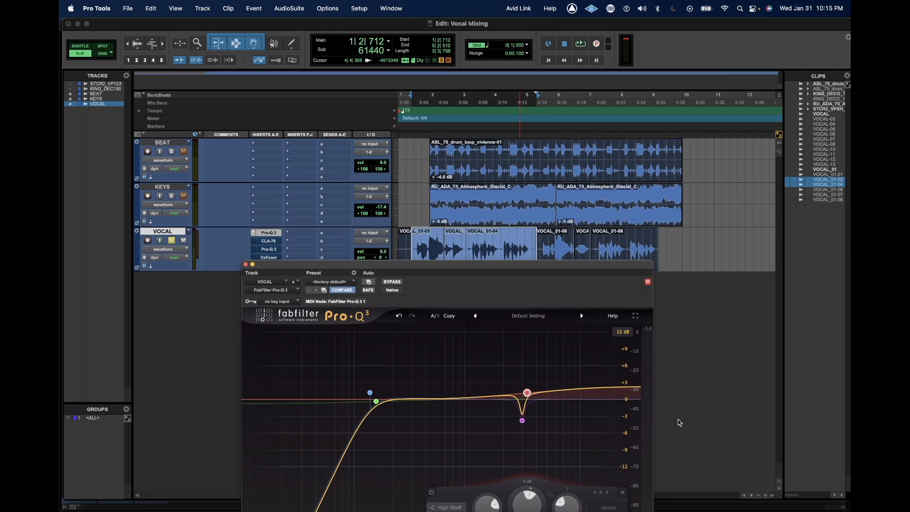
pyautogui.press('space')
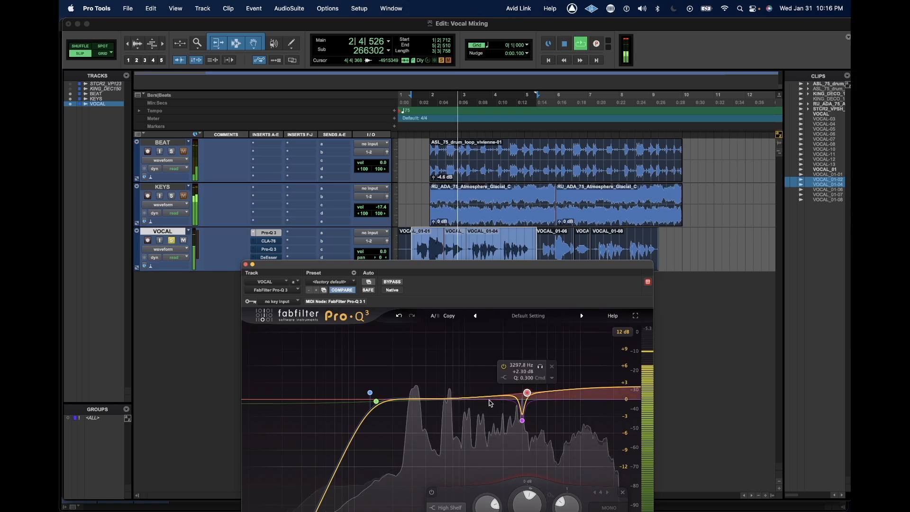
pyautogui.press('space')
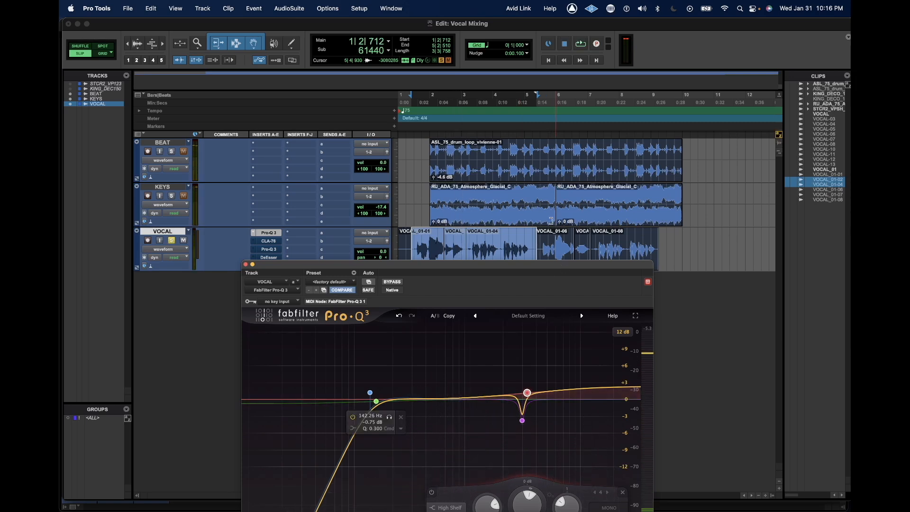
# Add a bell cut of about 1.4 dB in the low mids, moving it to about 301 Hz and checking it during playback.
pyautogui.moveTo(420, 402); pyautogui.dragTo(419, 405)
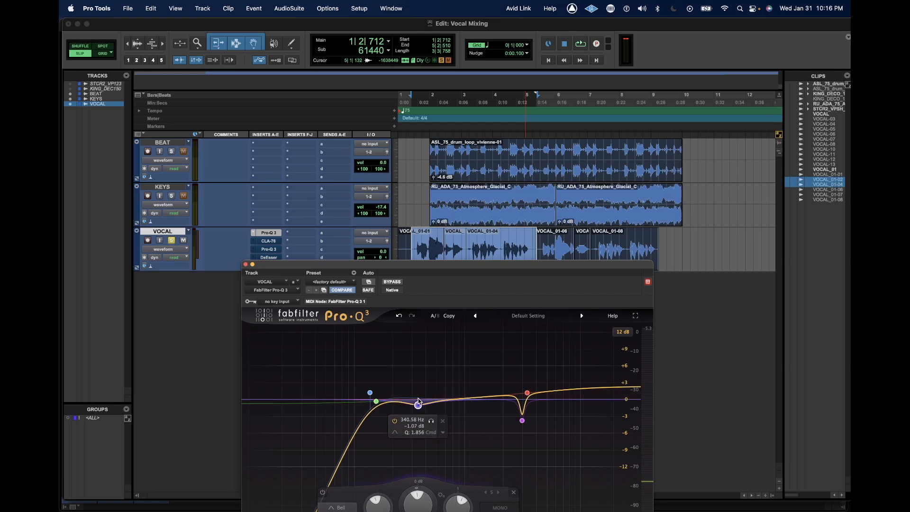
pyautogui.moveTo(436, 425); pyautogui.dragTo(417, 408)
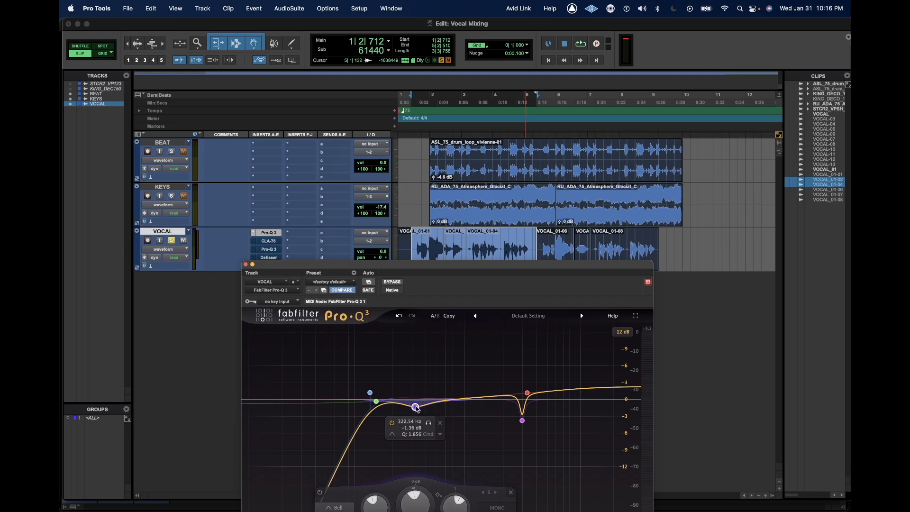
pyautogui.keyDown('alt'); pyautogui.click(417, 409); pyautogui.keyUp('alt')
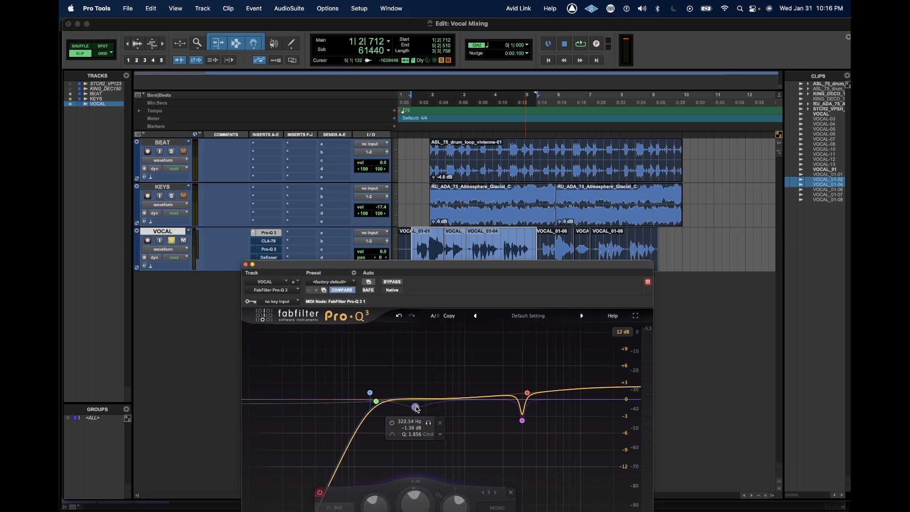
pyautogui.press('space')
pyautogui.moveTo(428, 423); pyautogui.dragTo(425, 422)
pyautogui.press('space')
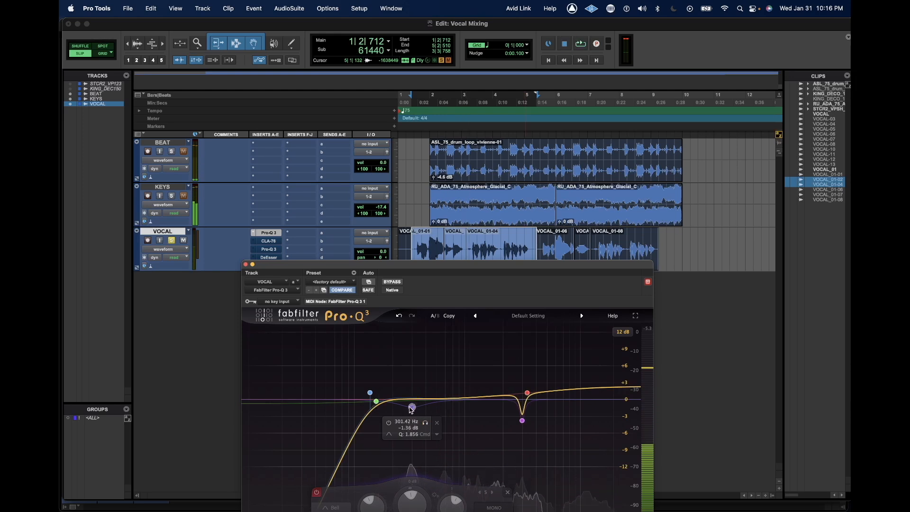
# Re-enable the 301 Hz bell band and set its gain to -1.69 dB and Q to about 2.1 while playing from 2|1|117.
pyautogui.doubleClick(412, 407)
pyautogui.click(431, 241)
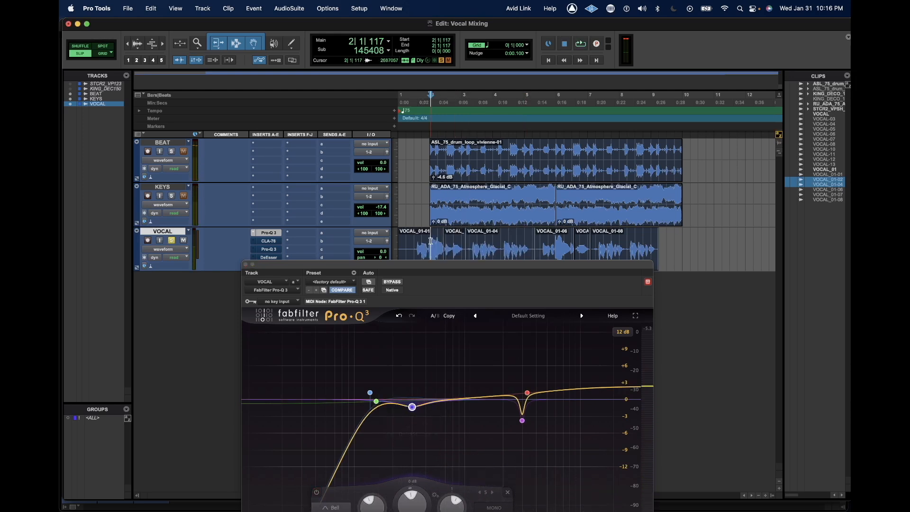
pyautogui.press('space')
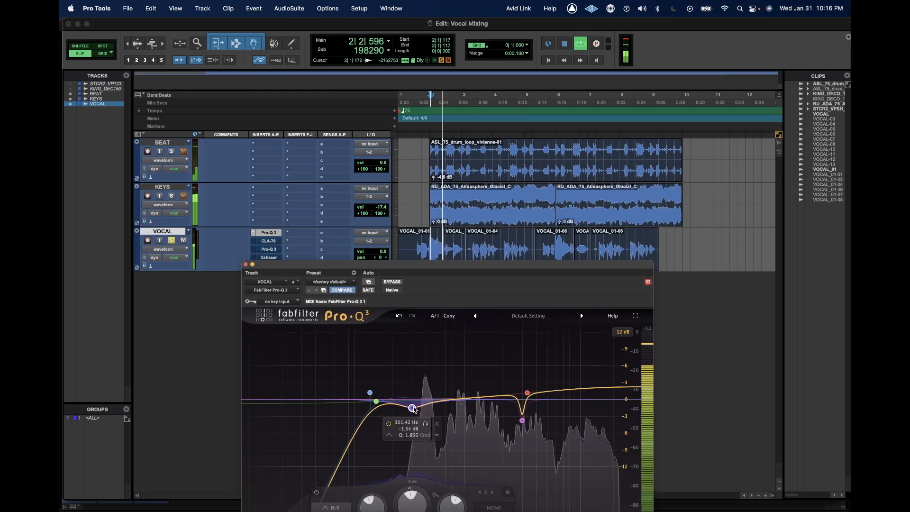
pyautogui.scroll(2, 415, 410)
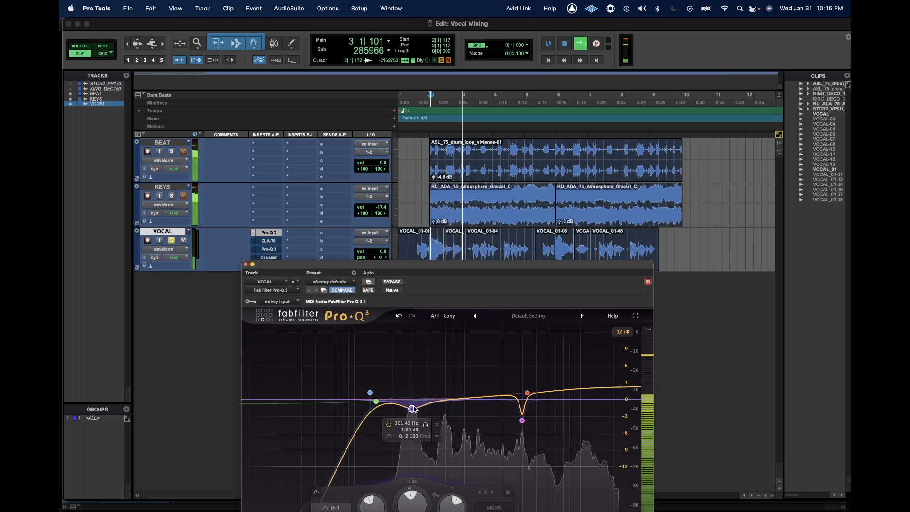
pyautogui.press('space')
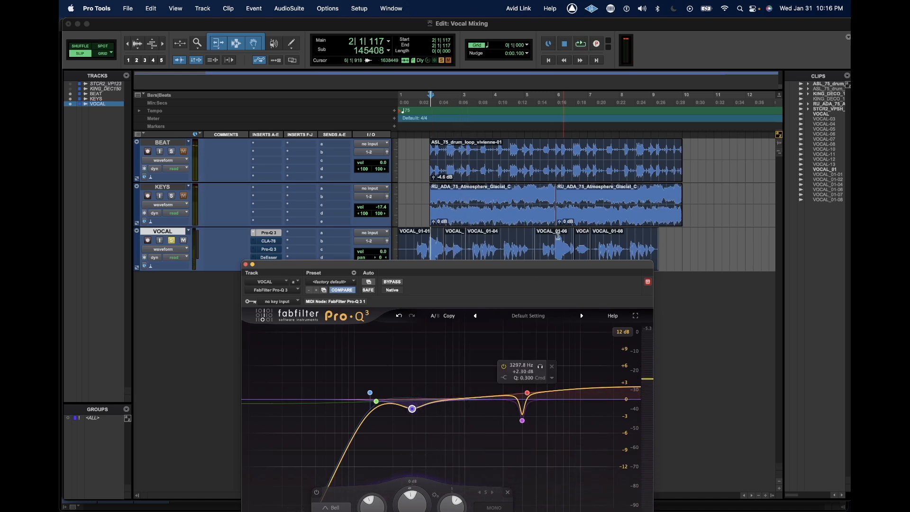
# Select the vocal from 3|2|444 to 8|1|761 and add a bell band swept to about 1688 Hz with a Q of 1.152.
pyautogui.moveTo(472, 245); pyautogui.dragTo(629, 247)
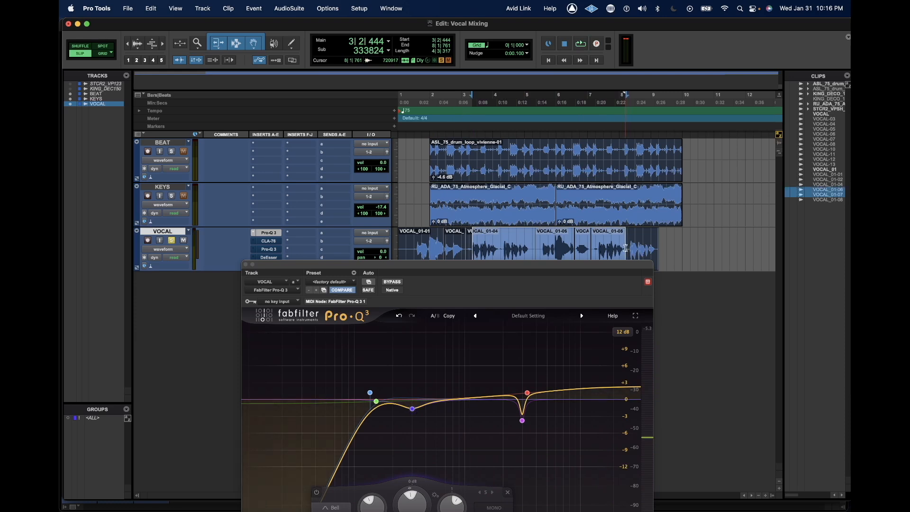
pyautogui.moveTo(498, 396)
pyautogui.mouseDown()
pyautogui.moveTo(522, 386)
pyautogui.moveTo(484, 388)
pyautogui.moveTo(524, 388)
pyautogui.moveTo(473, 390)
pyautogui.moveTo(524, 391)
pyautogui.moveTo(486, 388)
pyautogui.moveTo(498, 395)
pyautogui.moveTo(506, 384)
pyautogui.moveTo(499, 395)
pyautogui.mouseUp()
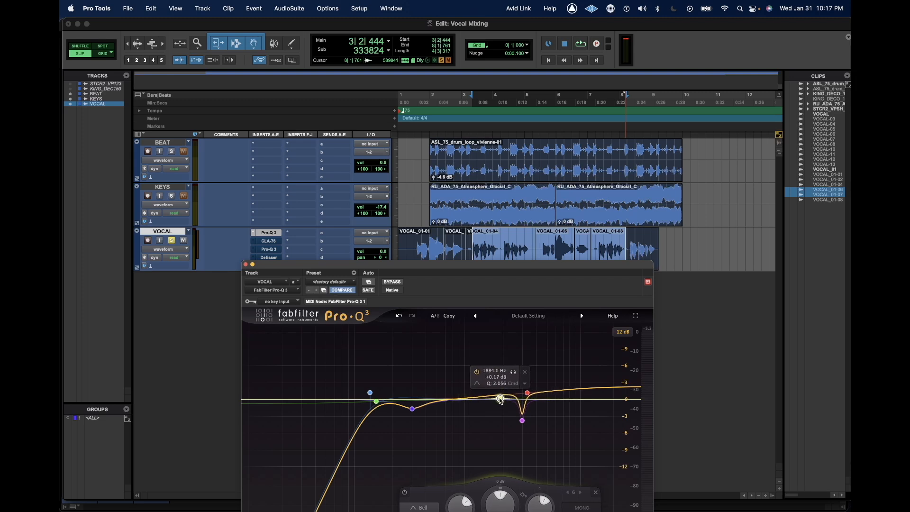
pyautogui.press('space')
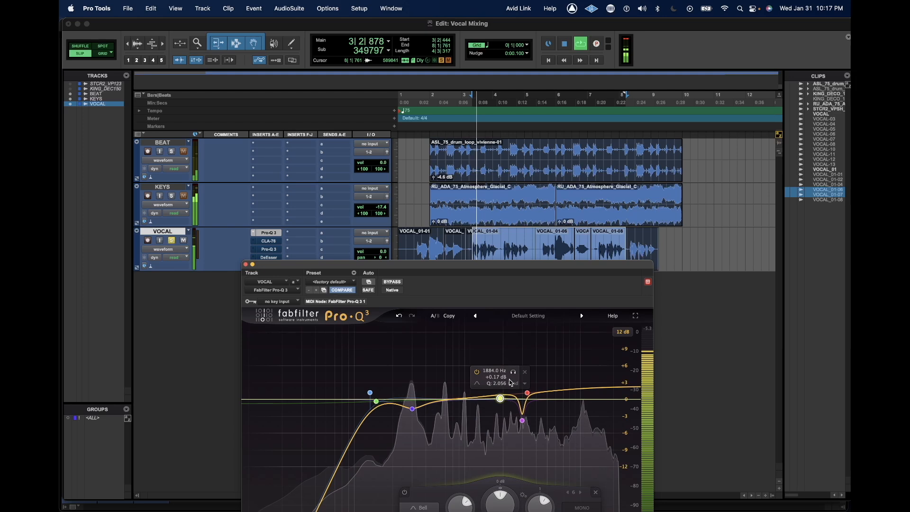
pyautogui.moveTo(511, 372); pyautogui.dragTo(507, 371)
pyautogui.press('space')
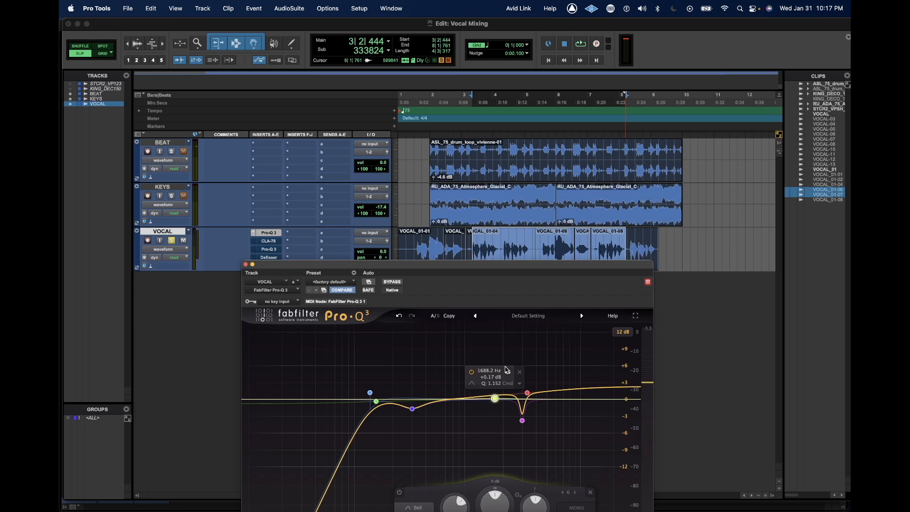
# Lower the upper-mid bell band's frequency slightly and give it a cut of about 1 dB while the vocal plays.
pyautogui.press('space')
pyautogui.moveTo(512, 377); pyautogui.dragTo(492, 407)
pyautogui.press('space')
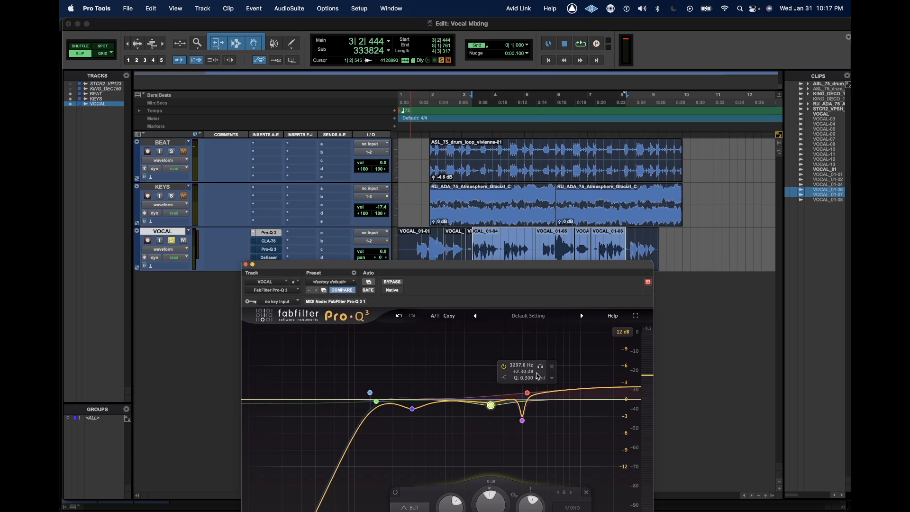
# Play the vocal from 1|2|712 to 9|2|475 with the whole EQ bypassed and active to compare both versions.
pyautogui.moveTo(520, 269)
pyautogui.mouseDown()
pyautogui.moveTo(515, 247)
pyautogui.moveTo(534, 279)
pyautogui.mouseUp()
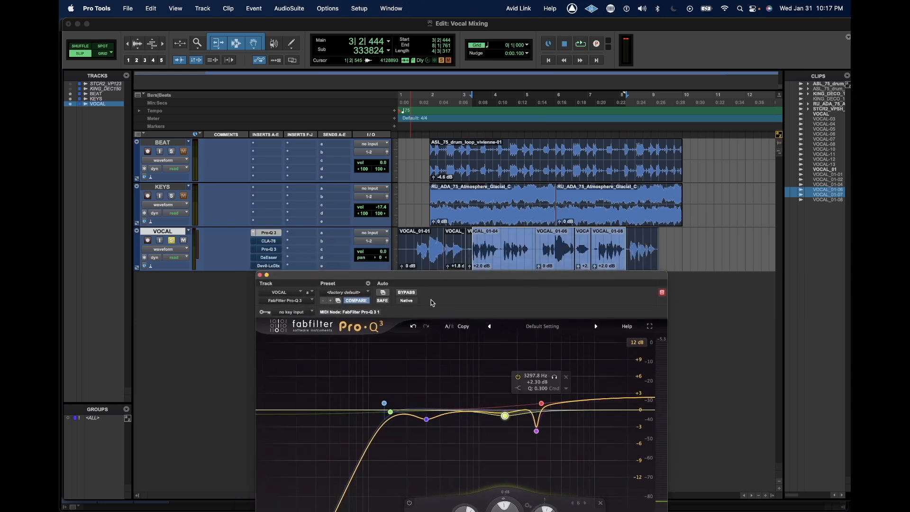
pyautogui.moveTo(412, 242); pyautogui.dragTo(662, 237)
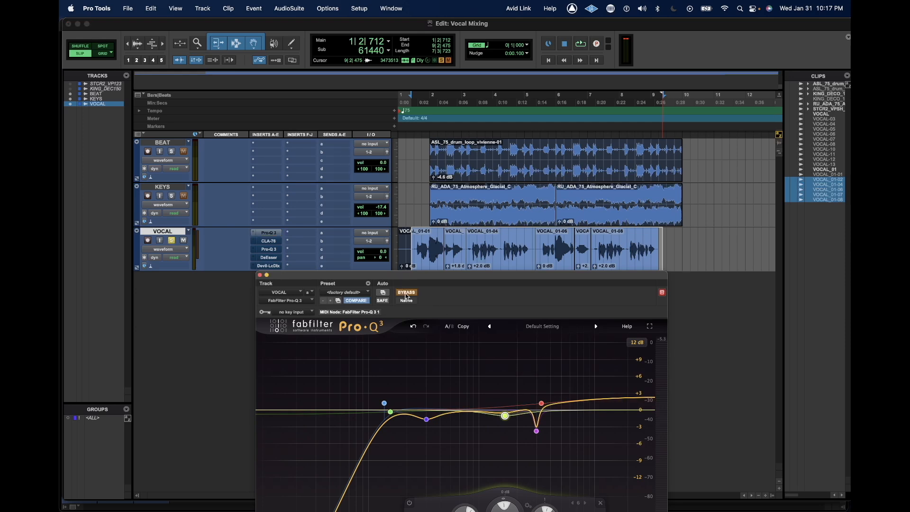
pyautogui.press('space')
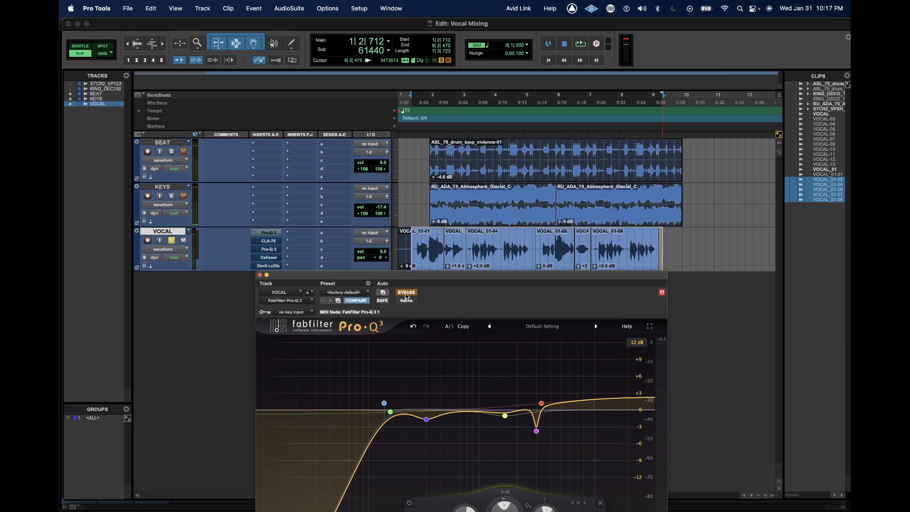
pyautogui.press('space')
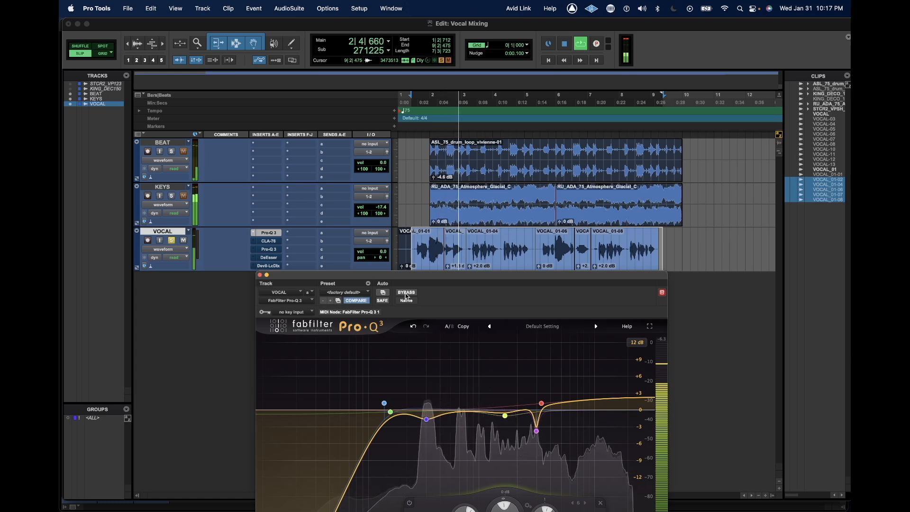
pyautogui.press('space')
pyautogui.press('space')
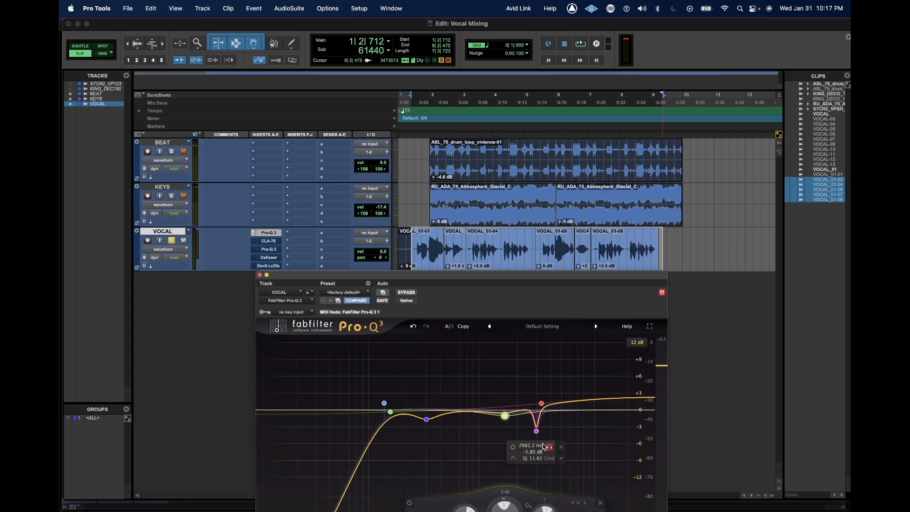
# Solo the 2981 Hz bell band during playback, deepen its cut to about 4.5 dB, and close the vocal EQ.
pyautogui.press('space')
pyautogui.moveTo(536, 432); pyautogui.dragTo(550, 454)
pyautogui.click(551, 449)
pyautogui.press('space')
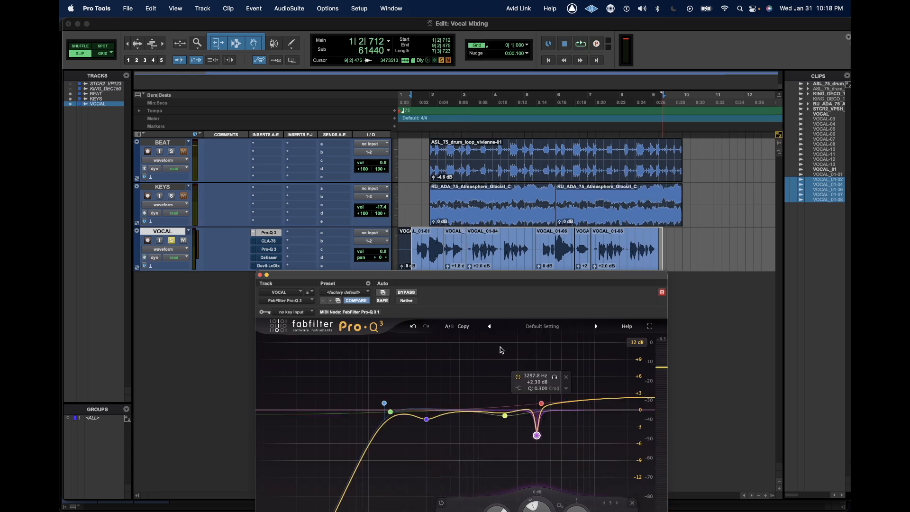
pyautogui.click(259, 275)
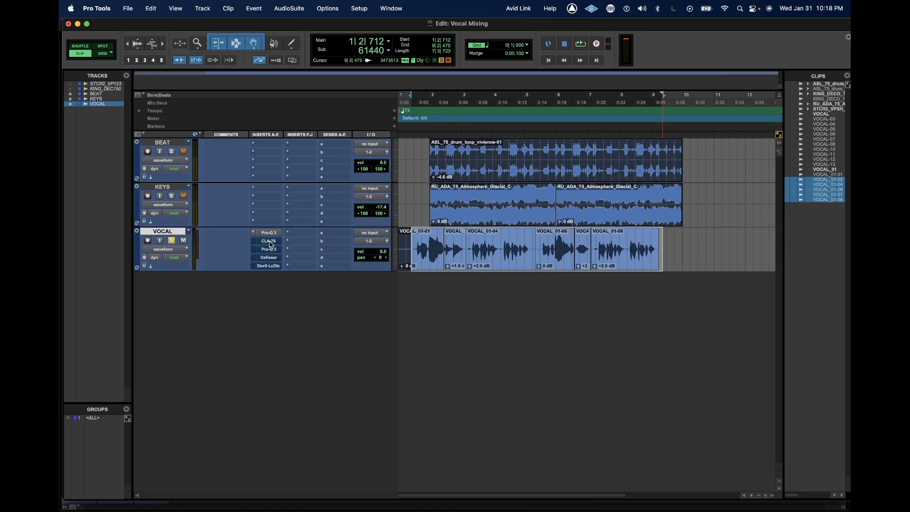
# Try the BF-76 Peak Limiter in the VOCAL track's first F-J insert slot and remove it again.
pyautogui.moveTo(444, 280); pyautogui.dragTo(445, 258)
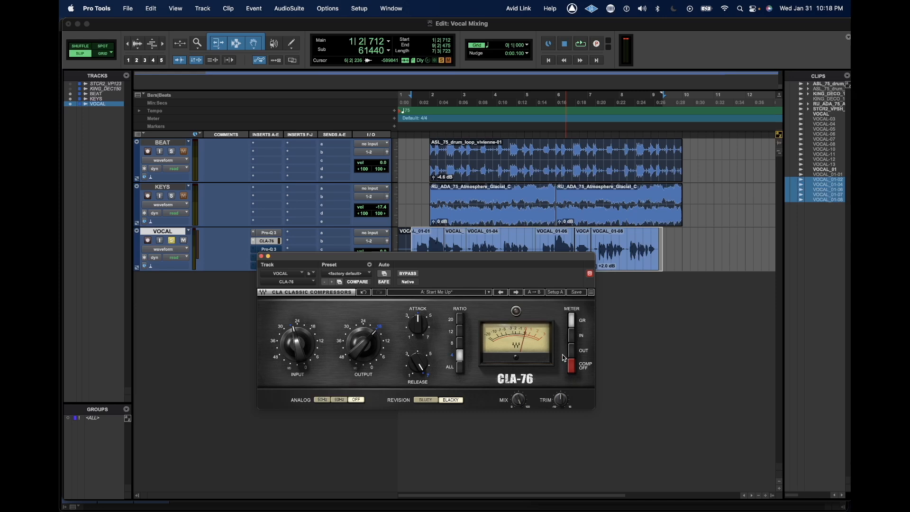
pyautogui.click(304, 234)
pyautogui.moveTo(313, 232)
pyautogui.moveTo(367, 258)
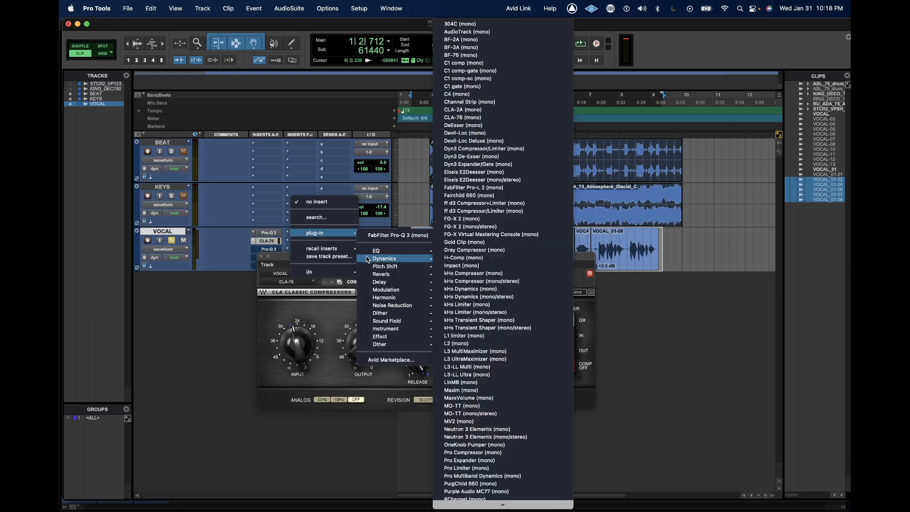
pyautogui.click(526, 55)
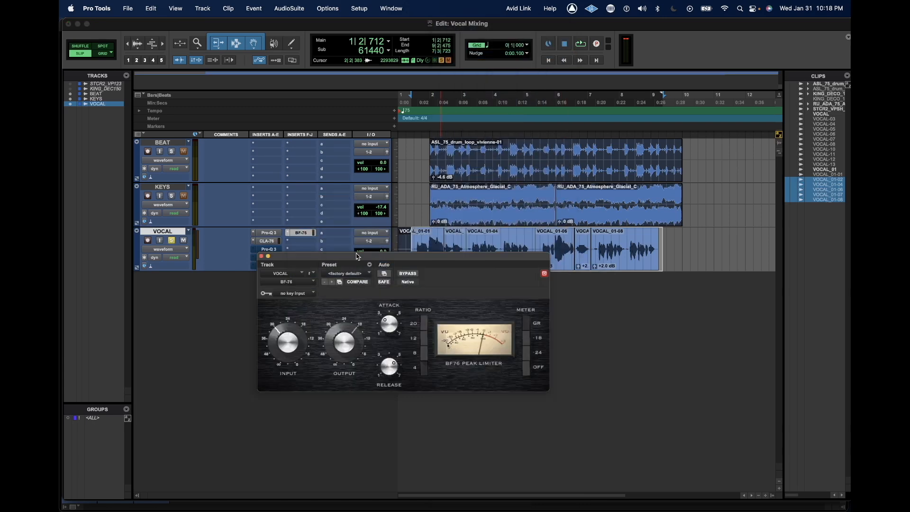
pyautogui.moveTo(357, 256); pyautogui.dragTo(399, 261)
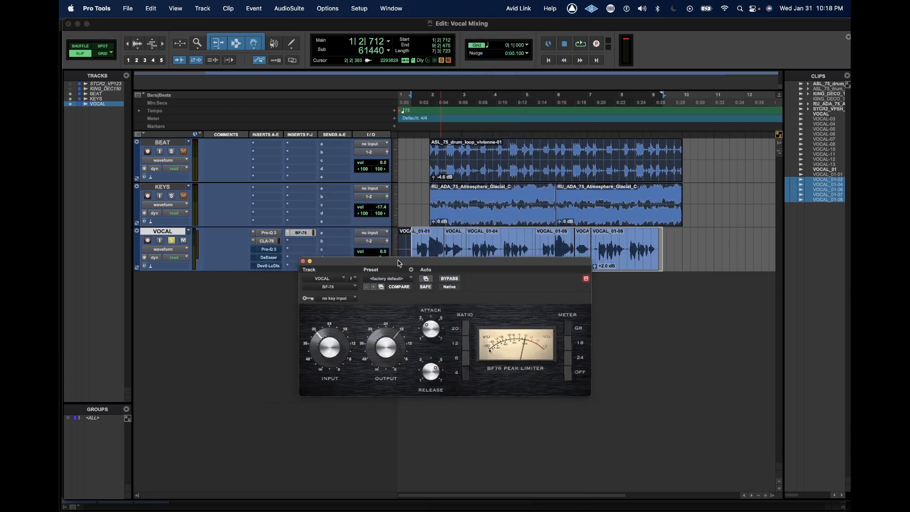
pyautogui.click(303, 262)
pyautogui.click(300, 233)
pyautogui.click(305, 209)
# Open the CLA-76 on the VOCAL track, set its ratio to 4, and check the attack and release settings.
pyautogui.click(269, 240)
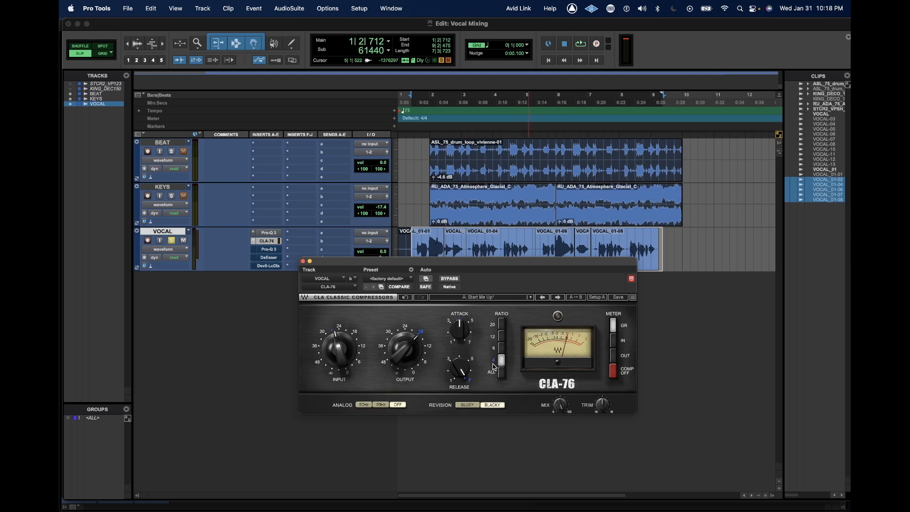
pyautogui.click(501, 349)
pyautogui.click(502, 363)
pyautogui.click(463, 325)
pyautogui.moveTo(463, 325)
pyautogui.mouseDown()
pyautogui.moveTo(463, 299)
pyautogui.moveTo(463, 325)
pyautogui.mouseUp()
pyautogui.moveTo(466, 372)
pyautogui.mouseDown()
pyautogui.moveTo(466, 397)
pyautogui.moveTo(466, 372)
pyautogui.mouseUp()
pyautogui.moveTo(457, 379); pyautogui.dragTo(459, 376)
# Sweep the CLA-76 input up and down around vocal playback, settle it at -28.7, and close the compressor.
pyautogui.moveTo(339, 349)
pyautogui.mouseDown()
pyautogui.moveTo(344, 365)
pyautogui.moveTo(343, 351)
pyautogui.mouseUp()
pyautogui.moveTo(350, 350); pyautogui.dragTo(350, 361)
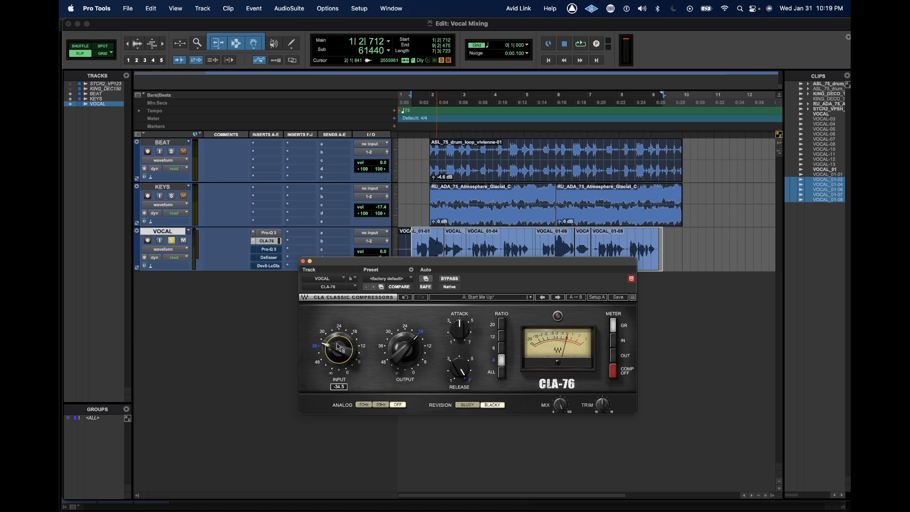
pyautogui.moveTo(339, 348); pyautogui.dragTo(339, 339)
pyautogui.press('space')
pyautogui.press('space')
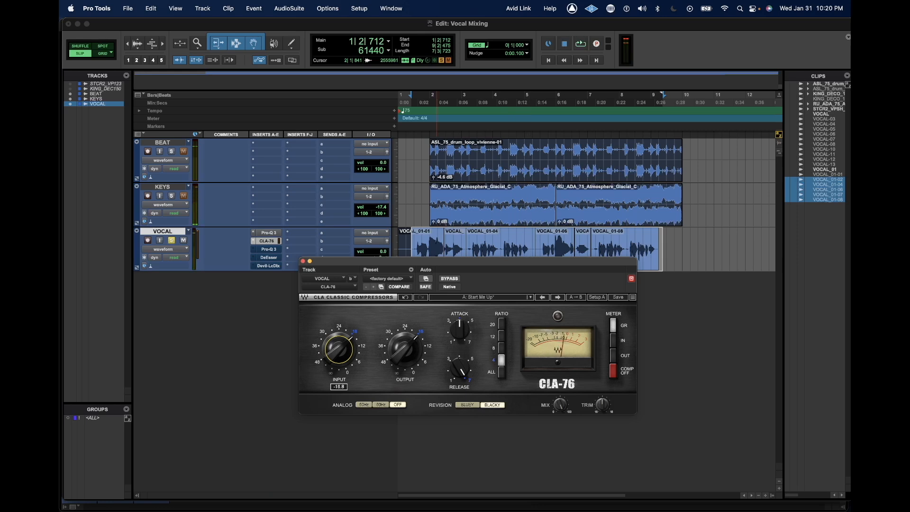
pyautogui.press('space')
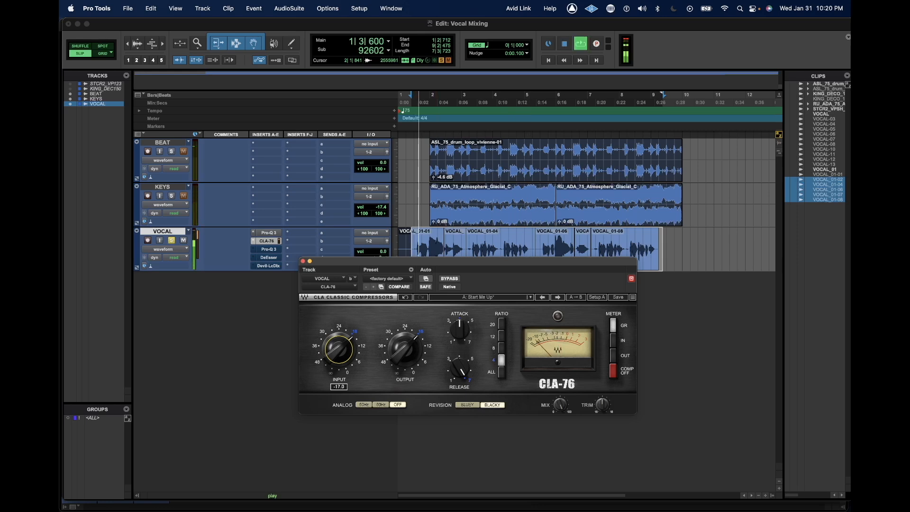
pyautogui.moveTo(339, 339); pyautogui.dragTo(339, 345)
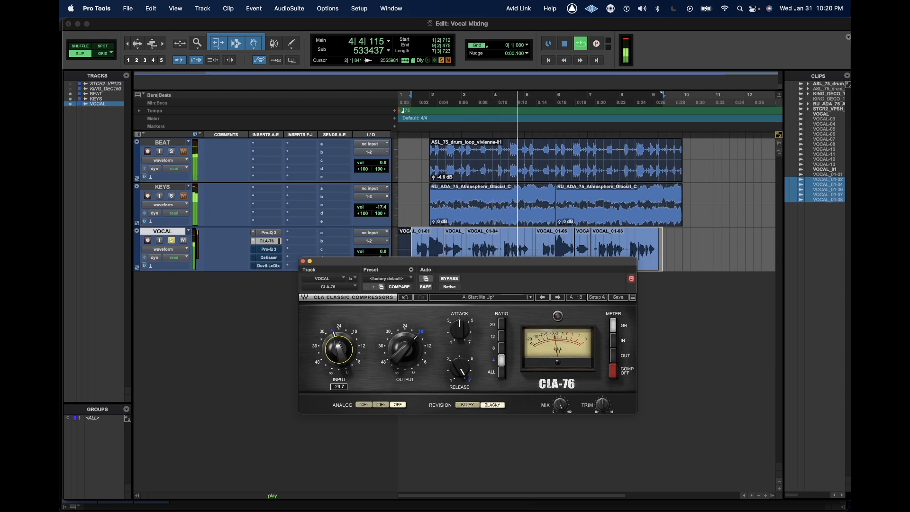
pyautogui.press('space')
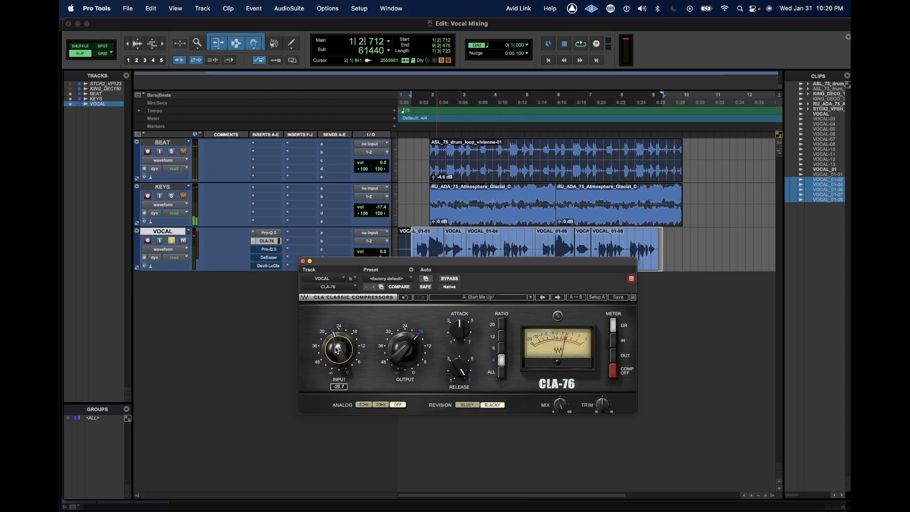
pyautogui.moveTo(325, 261); pyautogui.dragTo(299, 279)
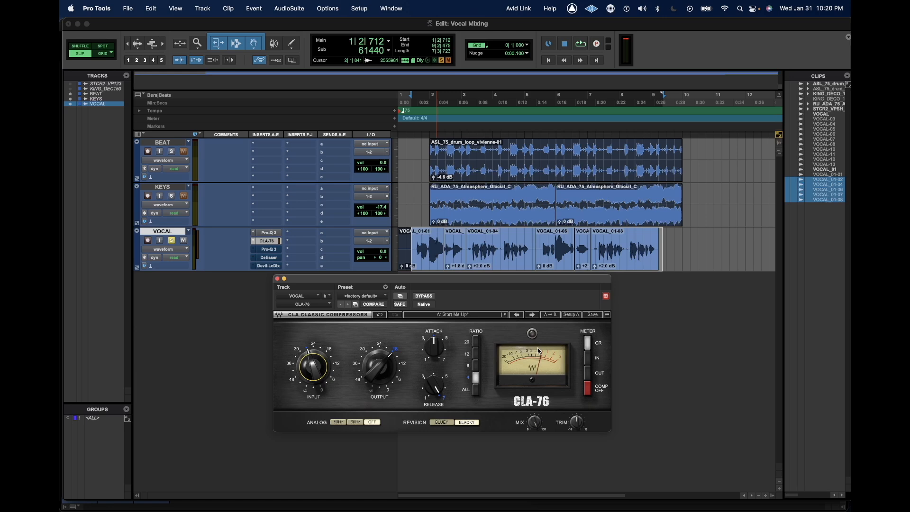
pyautogui.click(277, 279)
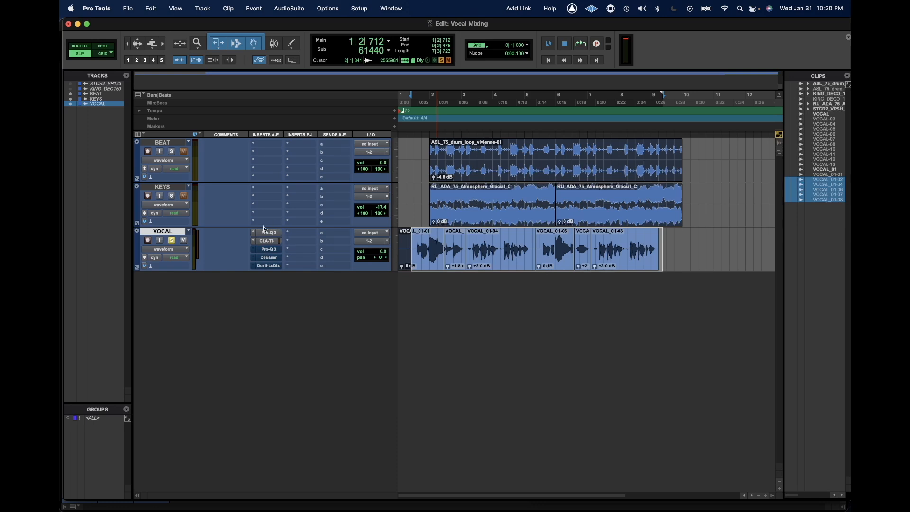
# Open the second Pro-Q 3 on the vocal in insert slot C and reset it to the factory default preset.
pyautogui.click(269, 251)
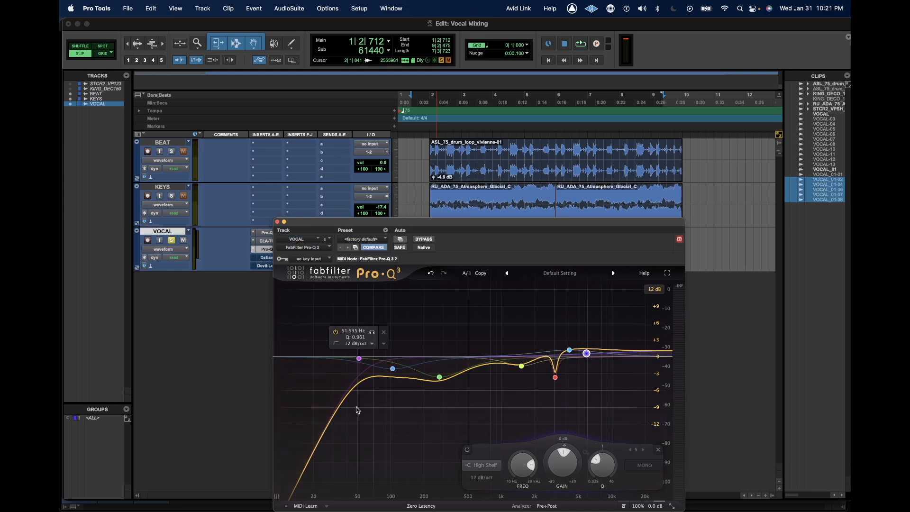
pyautogui.click(374, 241)
pyautogui.click(363, 239)
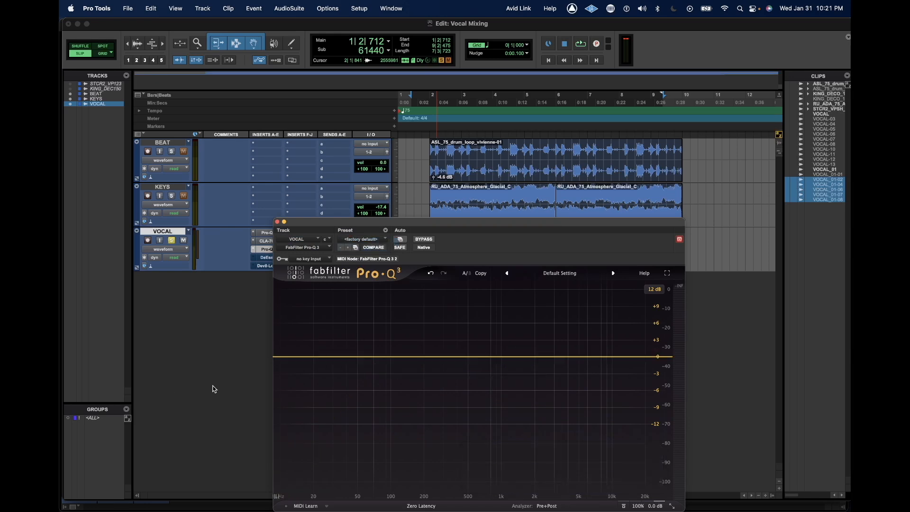
pyautogui.moveTo(407, 222); pyautogui.dragTo(433, 305)
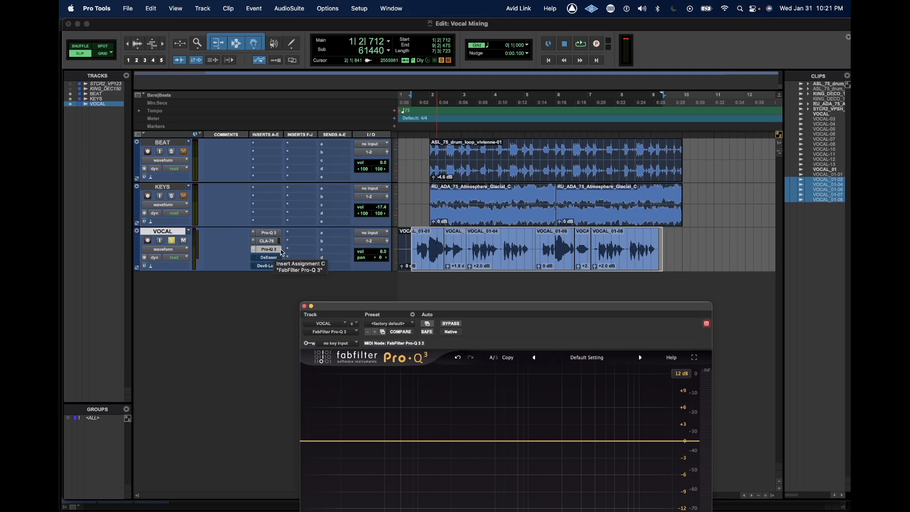
pyautogui.moveTo(413, 311); pyautogui.dragTo(407, 179)
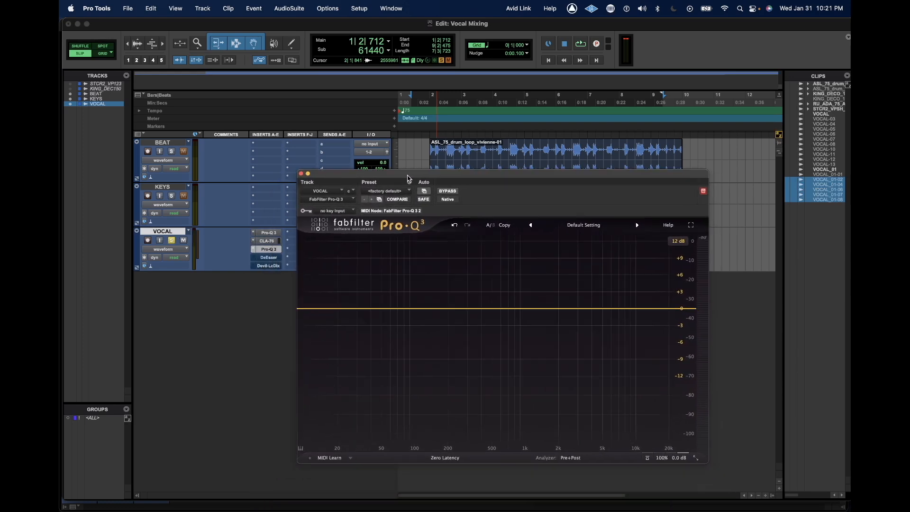
# Add a bell band to the second vocal EQ, sweep it soloed during playback, and set it to about 290 Hz, -1.67 dB, Q 1.254.
pyautogui.press('space')
pyautogui.moveTo(445, 311); pyautogui.dragTo(484, 330)
pyautogui.keyDown('alt'); pyautogui.click(448, 316); pyautogui.keyUp('alt')
pyautogui.keyDown('alt'); pyautogui.click(447, 316); pyautogui.keyUp('alt')
pyautogui.press('space')
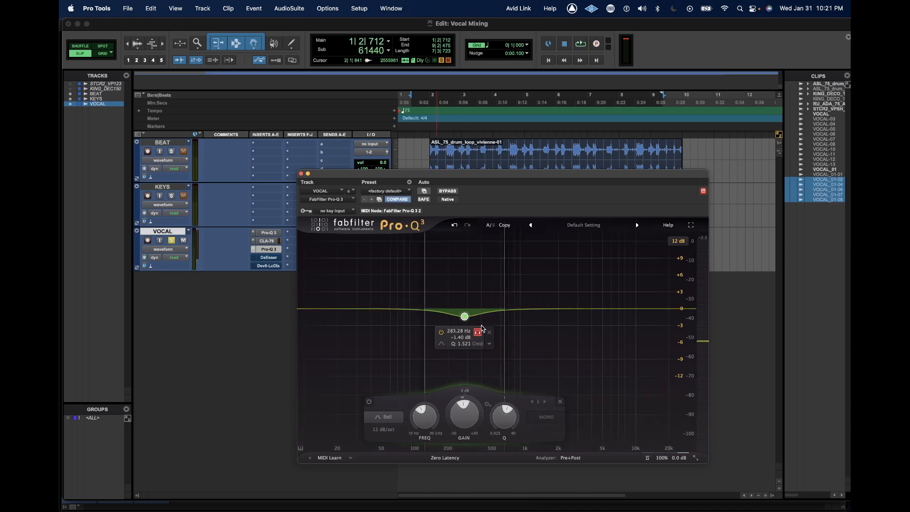
pyautogui.press('space')
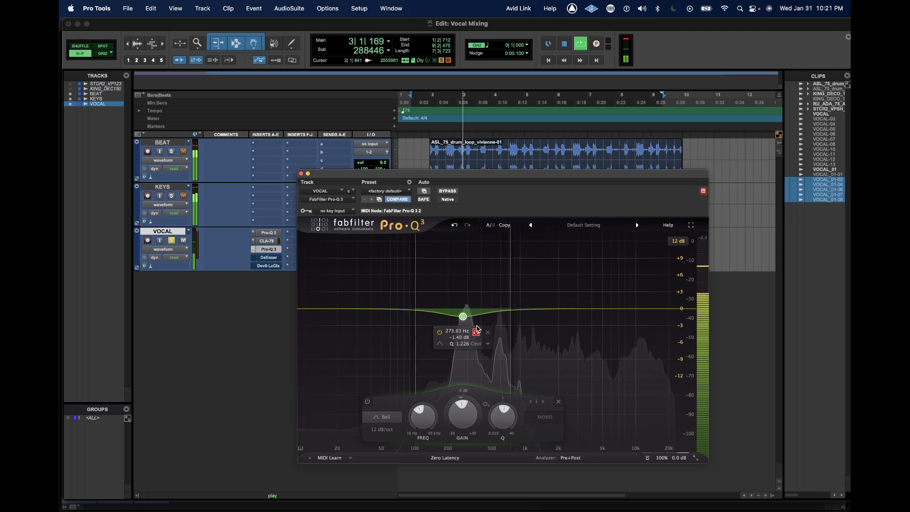
pyautogui.press('space')
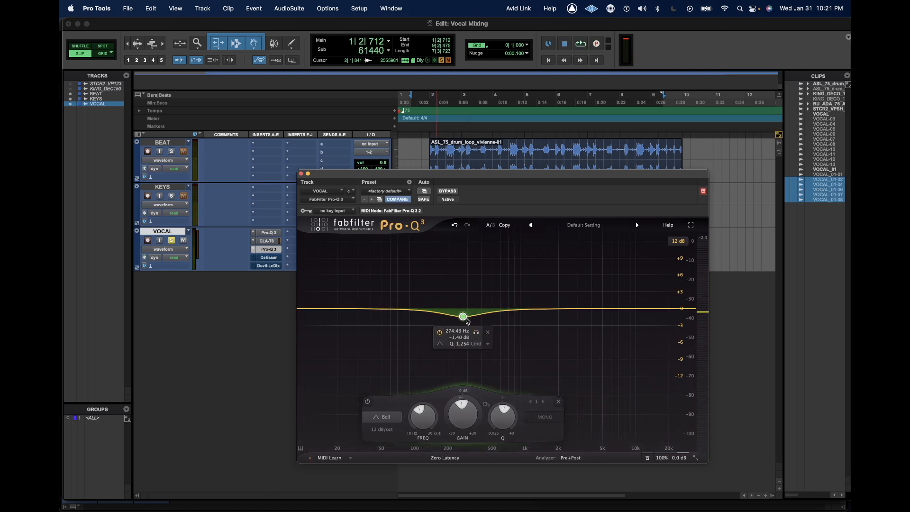
pyautogui.moveTo(476, 338); pyautogui.dragTo(467, 319)
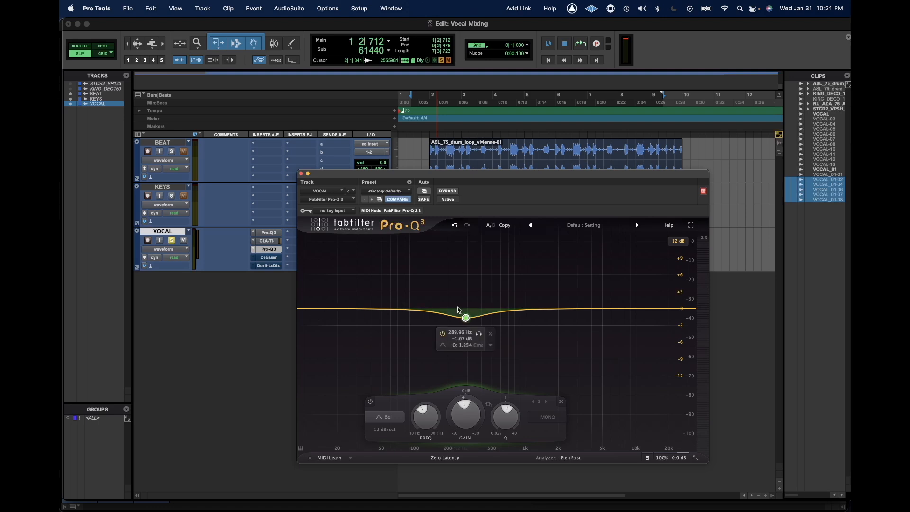
# Add a low cut band just above 100 Hz and play the vocal with the second EQ bypassed and active to compare.
pyautogui.moveTo(324, 313); pyautogui.dragTo(426, 308)
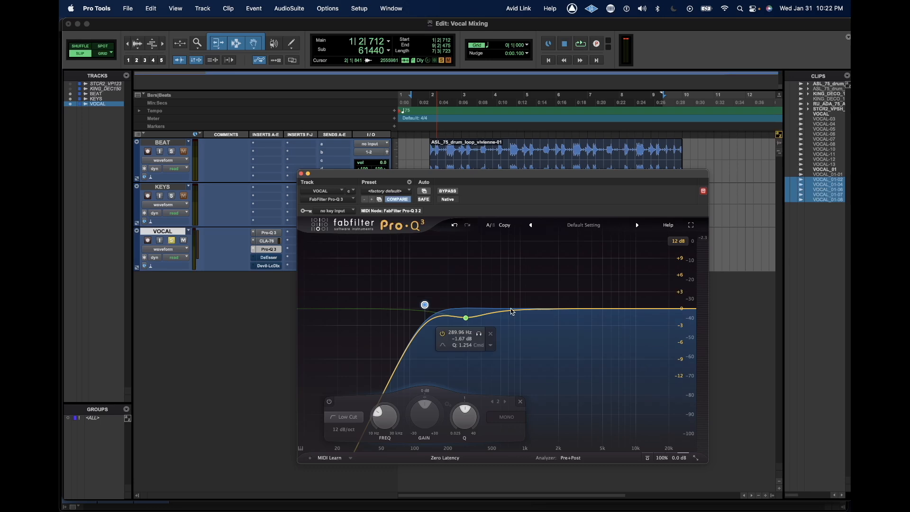
pyautogui.moveTo(464, 173); pyautogui.dragTo(427, 246)
pyautogui.press('space')
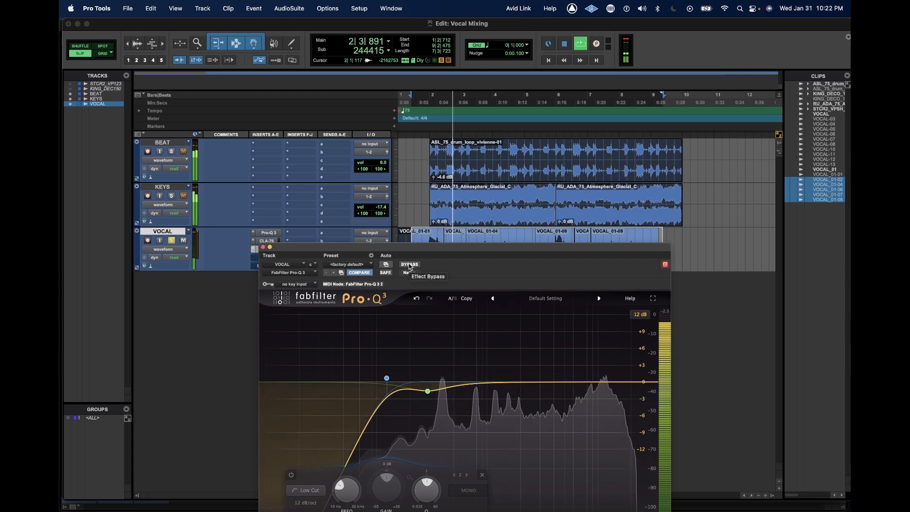
pyautogui.press('space')
pyautogui.click(410, 266)
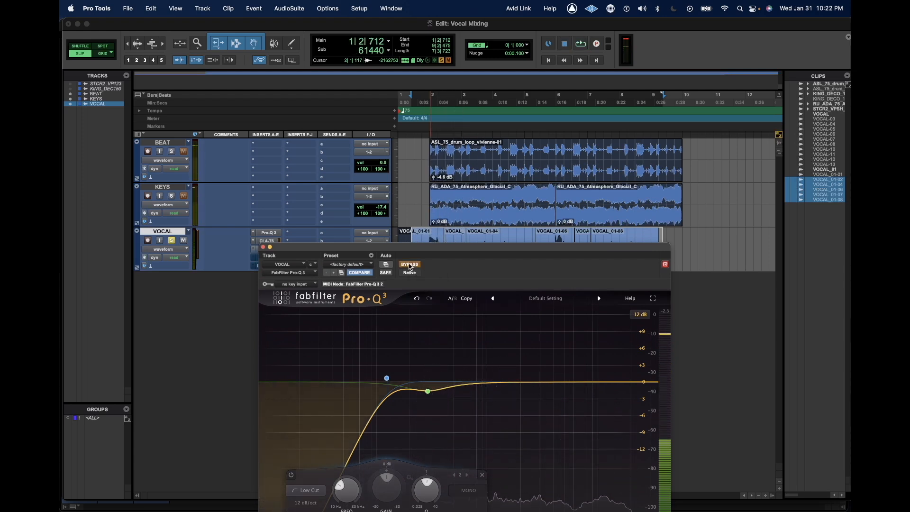
pyautogui.press('space')
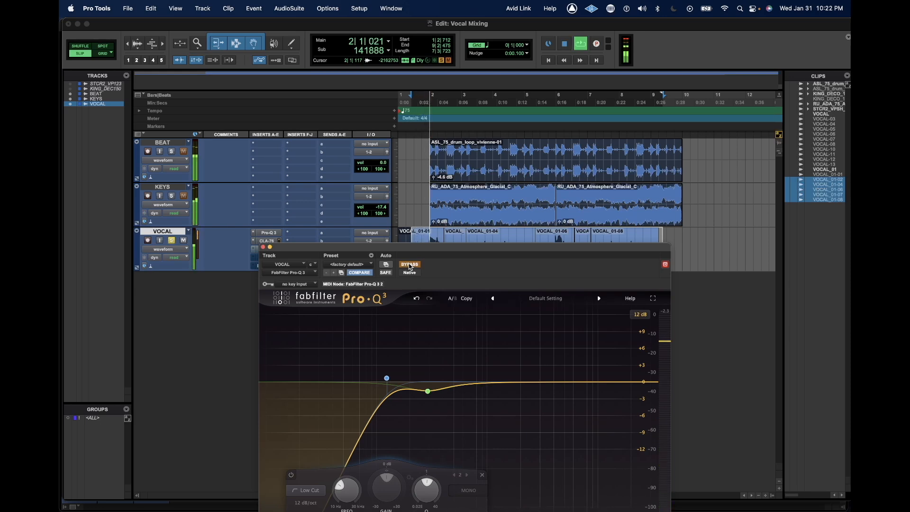
pyautogui.click(410, 267)
# Solo the low-mid bell during playback, move it to about 271 Hz with a deeper cut, and change its shape to Low Shelf.
pyautogui.moveTo(441, 409)
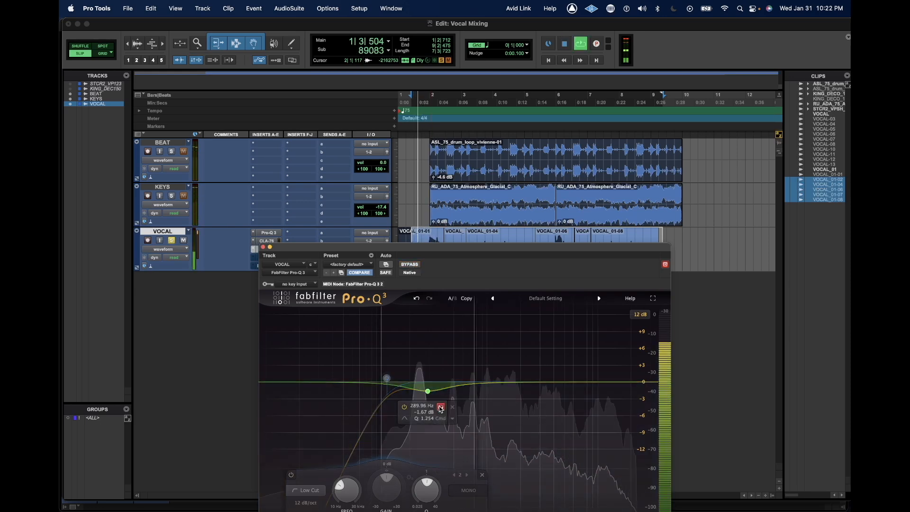
pyautogui.moveTo(427, 391); pyautogui.dragTo(424, 395)
pyautogui.press('space')
pyautogui.rightClick(425, 394)
pyautogui.moveTo(454, 438)
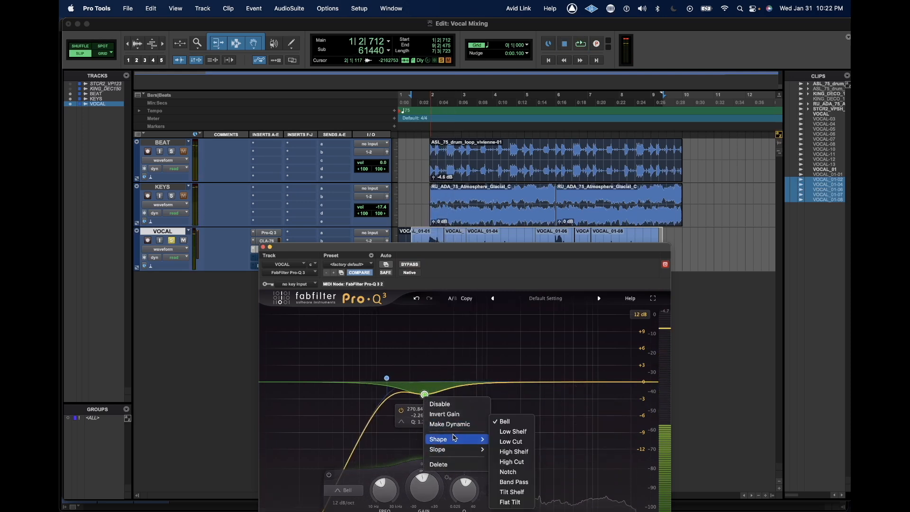
pyautogui.click(525, 437)
# Move the low shelf band to about 498 Hz with a 2 dB cut and audition it while the vocal plays.
pyautogui.moveTo(423, 389); pyautogui.dragTo(453, 388)
pyautogui.press('space')
pyautogui.click(468, 405)
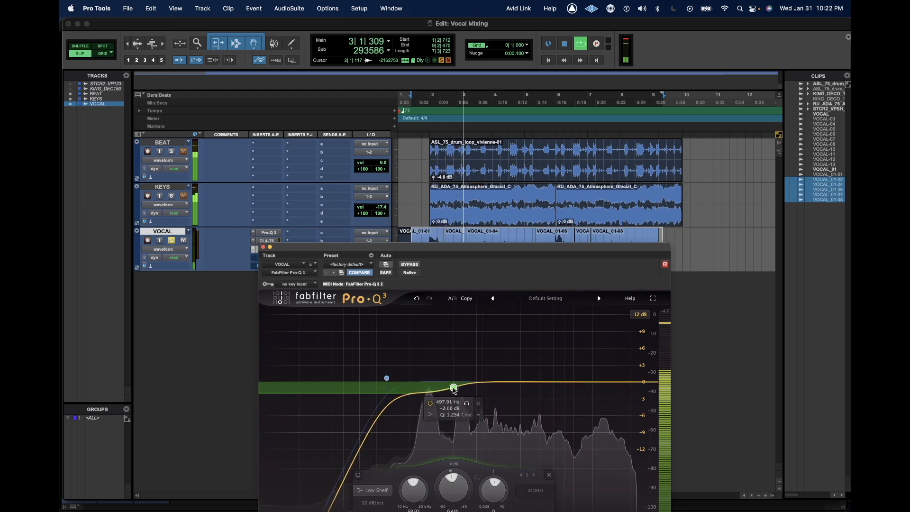
pyautogui.press('space')
# Select the vocal from 3|2|332 to 9|2|308 and play that passage through the second EQ.
pyautogui.moveTo(510, 249); pyautogui.dragTo(497, 289)
pyautogui.click(472, 241)
pyautogui.moveTo(471, 242); pyautogui.dragTo(661, 247)
pyautogui.moveTo(618, 286); pyautogui.dragTo(637, 167)
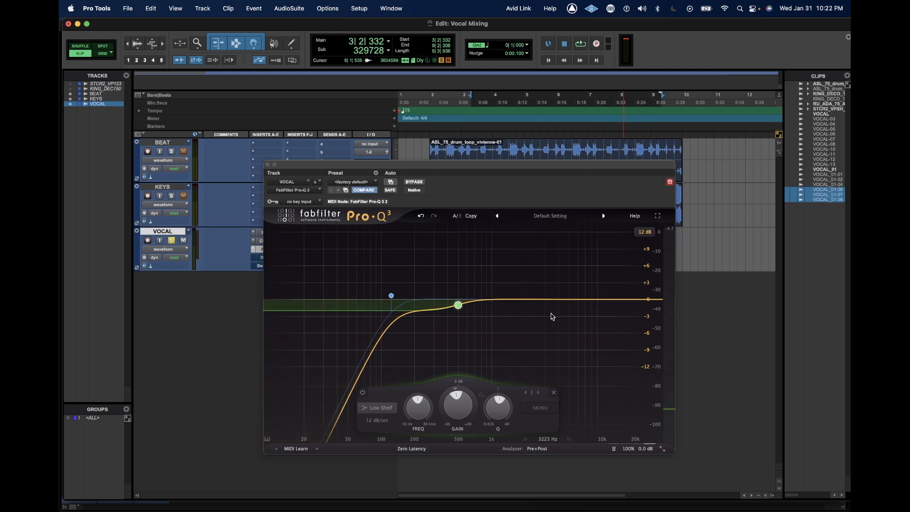
pyautogui.press('space')
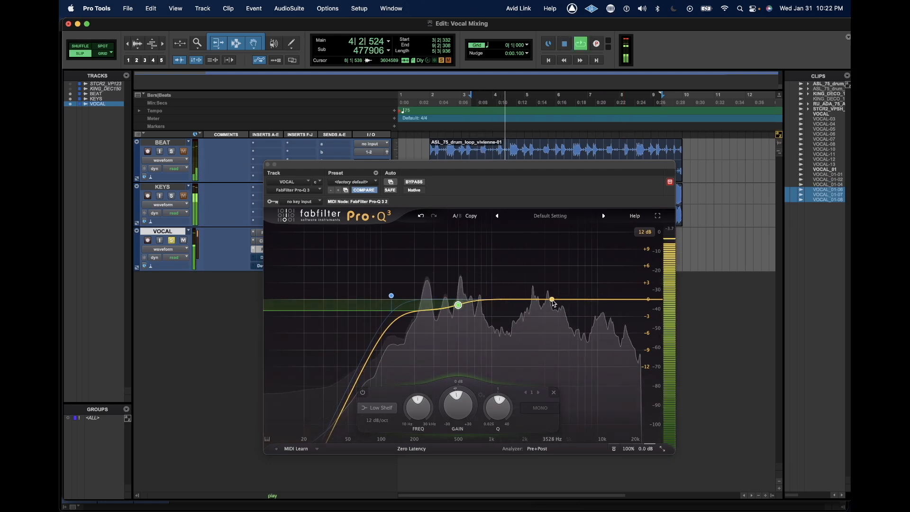
pyautogui.press('space')
# Add a high shelf band, audition it soloed during playback, and set it to about 15525 Hz, +2.04 dB, Q 0.300.
pyautogui.moveTo(647, 299); pyautogui.dragTo(574, 297)
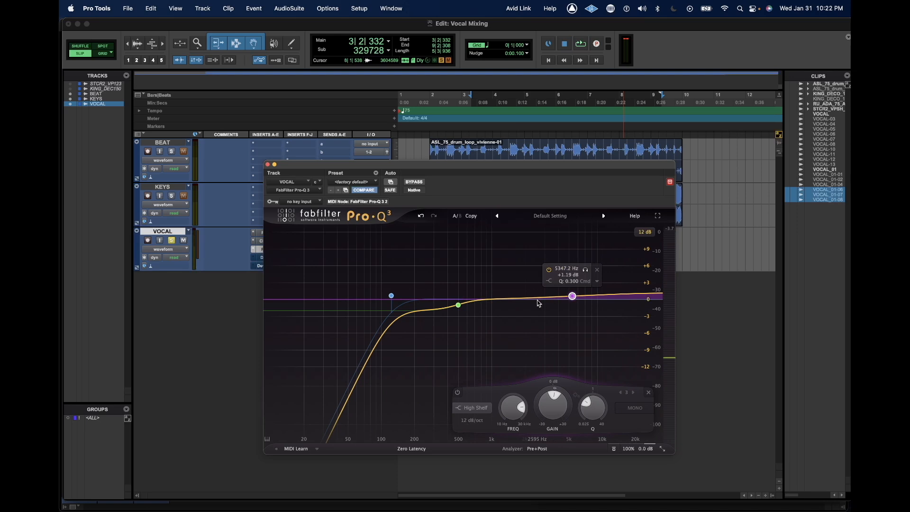
pyautogui.press('space')
pyautogui.moveTo(586, 270); pyautogui.dragTo(623, 293)
pyautogui.press('space')
pyautogui.press('space')
pyautogui.click(621, 268)
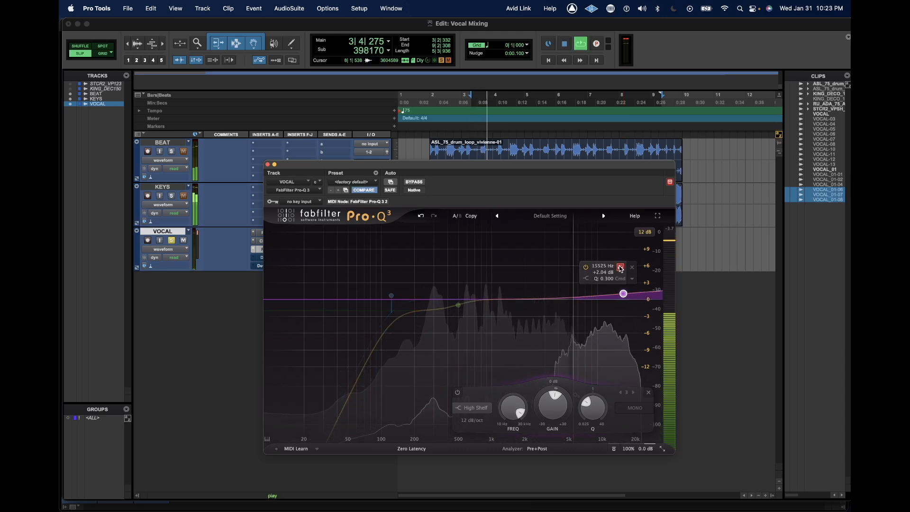
pyautogui.press('space')
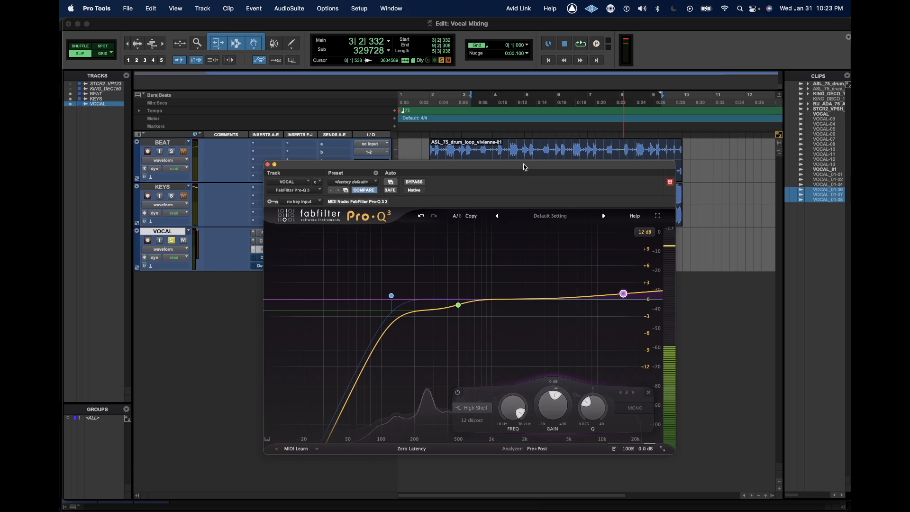
# Add an upper-mid bell band to the second EQ, audition it during playback, and set it to about 4702 Hz, +0.55 dB, Q 0.985.
pyautogui.click(564, 297)
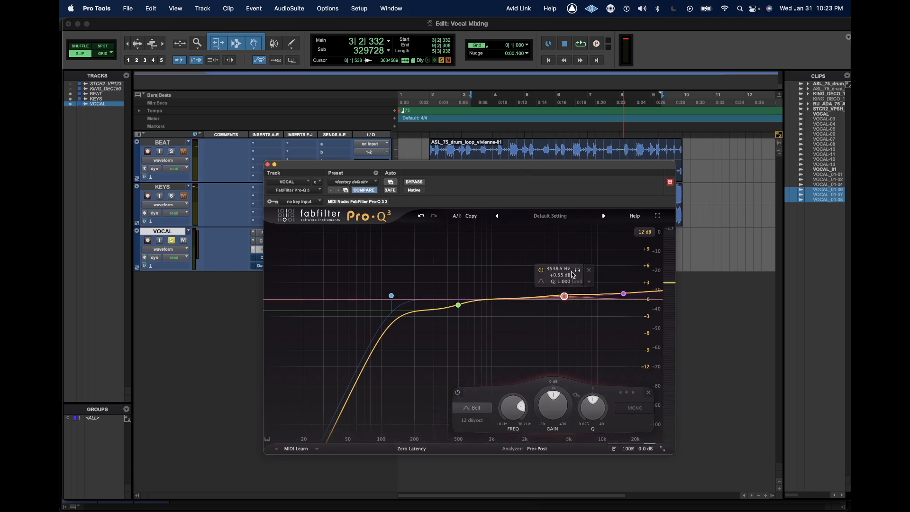
pyautogui.moveTo(577, 271); pyautogui.dragTo(571, 231)
pyautogui.moveTo(576, 168); pyautogui.dragTo(566, 248)
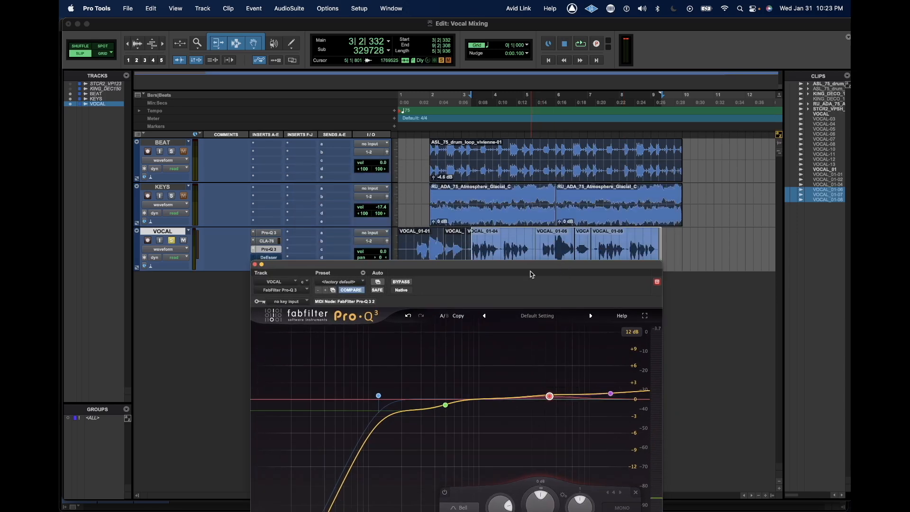
pyautogui.press('space')
pyautogui.moveTo(568, 349); pyautogui.dragTo(569, 349)
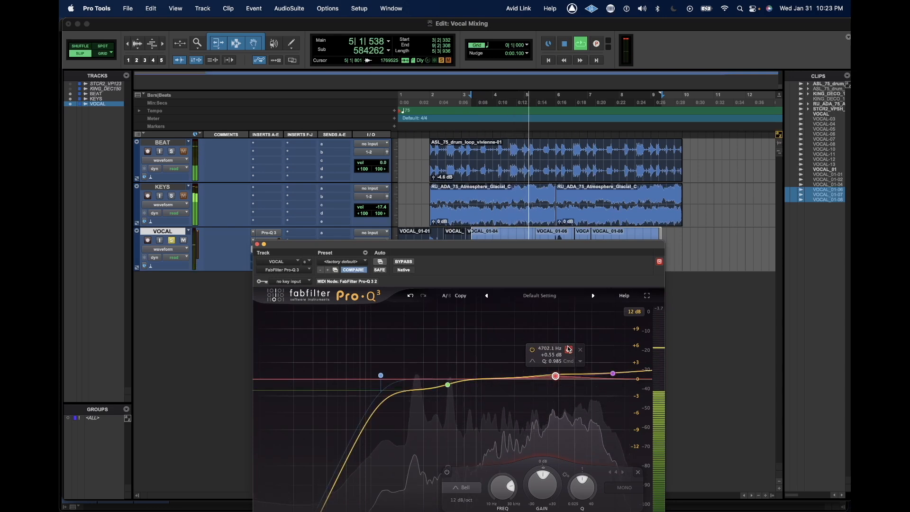
pyautogui.press('space')
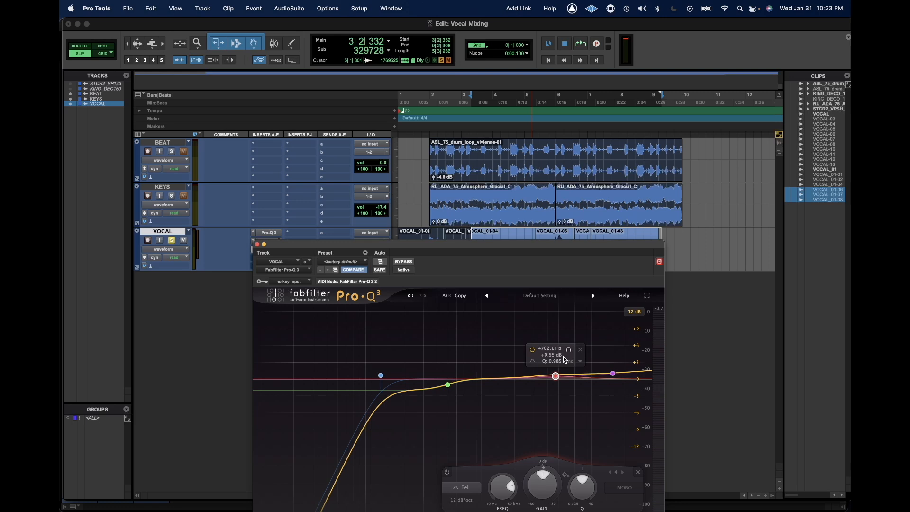
# Extend the vocal selection back to 1|3|198 and, during playback, add a bell band at about 2047 Hz, -1.31 dB, Q 1.554.
pyautogui.moveTo(528, 244); pyautogui.dragTo(544, 306)
pyautogui.keyDown('shift'); pyautogui.click(416, 248); pyautogui.keyUp('shift')
pyautogui.moveTo(453, 302); pyautogui.dragTo(468, 170)
pyautogui.moveTo(571, 302); pyautogui.dragTo(553, 317)
pyautogui.press('space')
pyautogui.click(539, 302)
pyautogui.moveTo(538, 302); pyautogui.dragTo(539, 311)
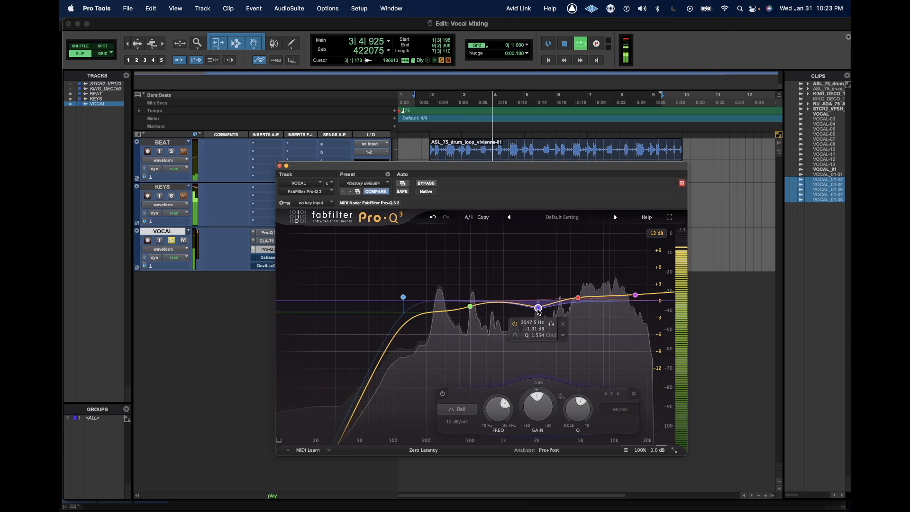
# Add a narrow bell cut between the 2 kHz and 4.7 kHz bands, about 3 dB deep, while the vocal plays.
pyautogui.click(557, 310)
pyautogui.scroll(5, 558, 311)
pyautogui.moveTo(572, 326)
pyautogui.mouseDown()
pyautogui.moveTo(572, 314)
pyautogui.moveTo(561, 320)
pyautogui.mouseUp()
pyautogui.press('space')
# Play the vocal passage with the second EQ bypassed and active to compare its effect.
pyautogui.press('space')
pyautogui.press('space')
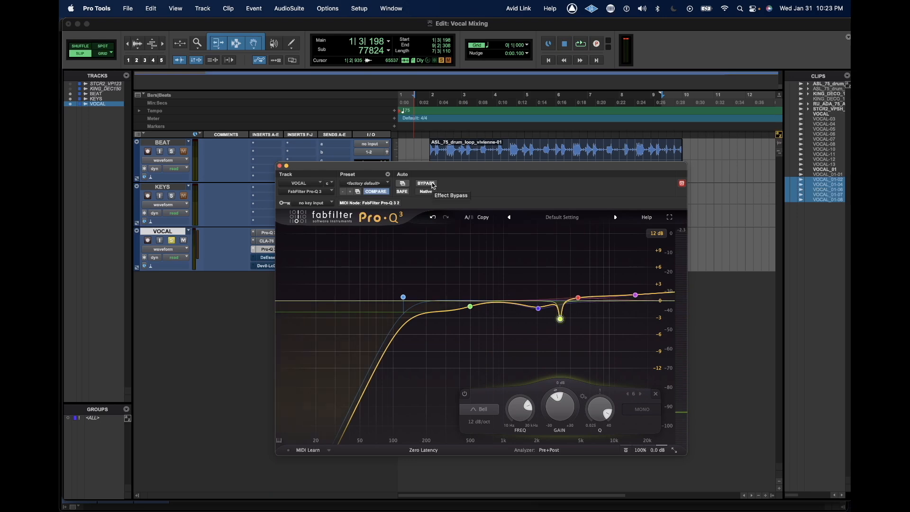
pyautogui.moveTo(384, 168); pyautogui.dragTo(418, 165)
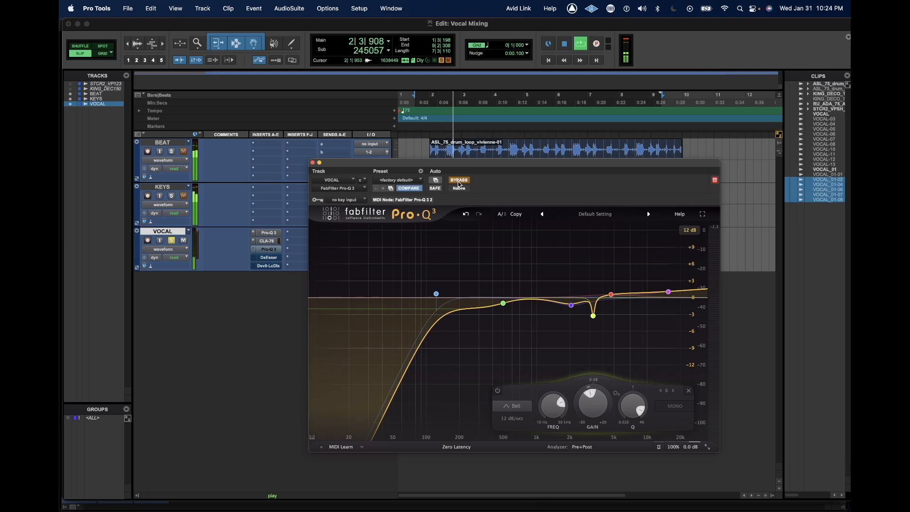
pyautogui.press('space')
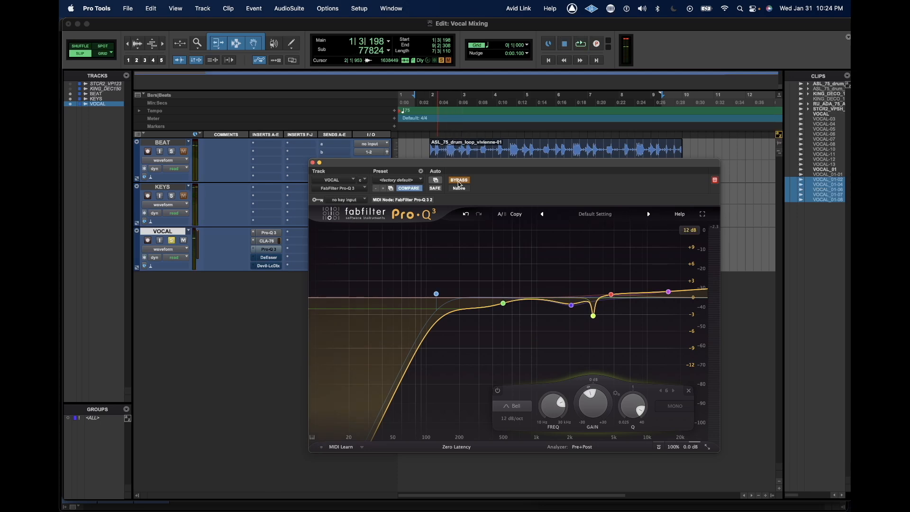
pyautogui.press('space')
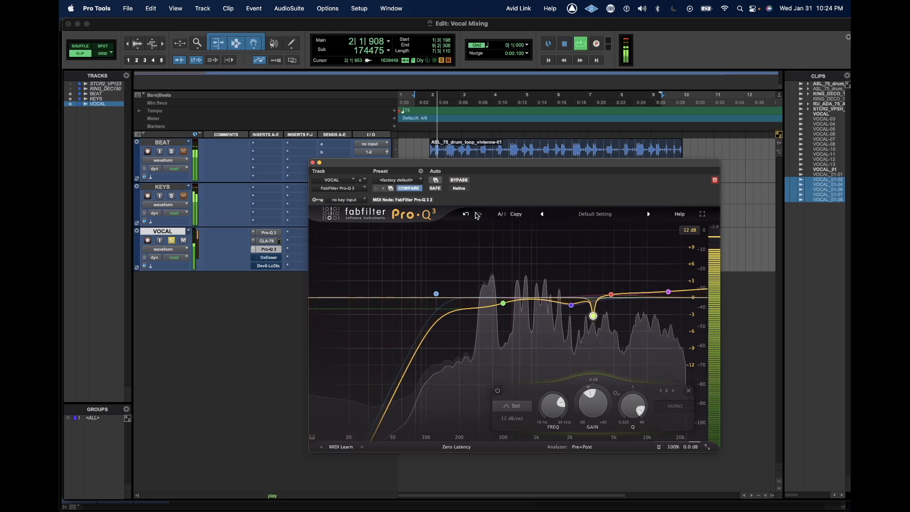
pyautogui.moveTo(515, 309)
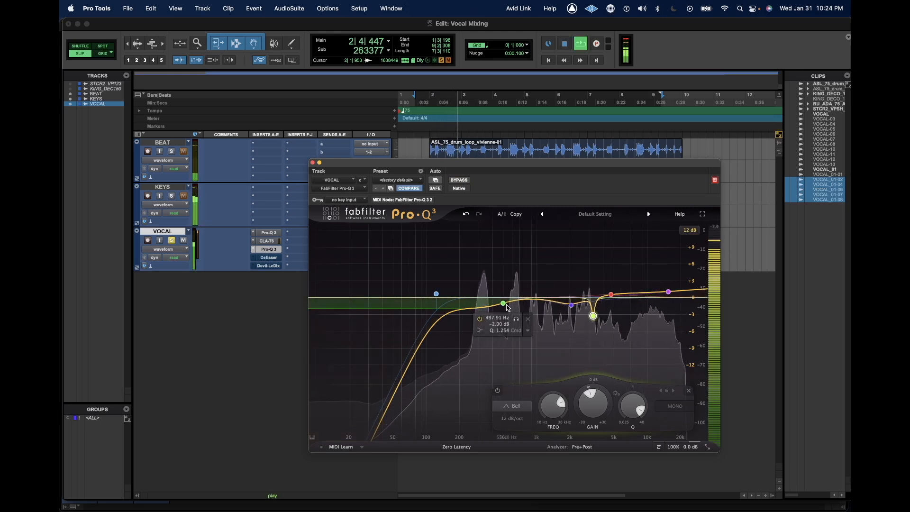
pyautogui.press('space')
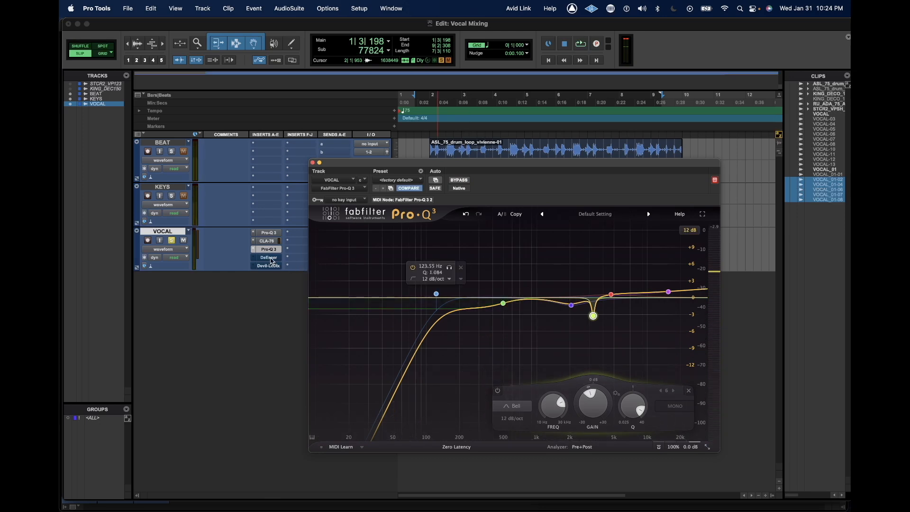
# Open the vocal's DeEsser, check the second EQ's curve, and set the DeEsser frequency to 5472 with the threshold at 0.0.
pyautogui.click(267, 257)
pyautogui.moveTo(458, 169); pyautogui.dragTo(538, 286)
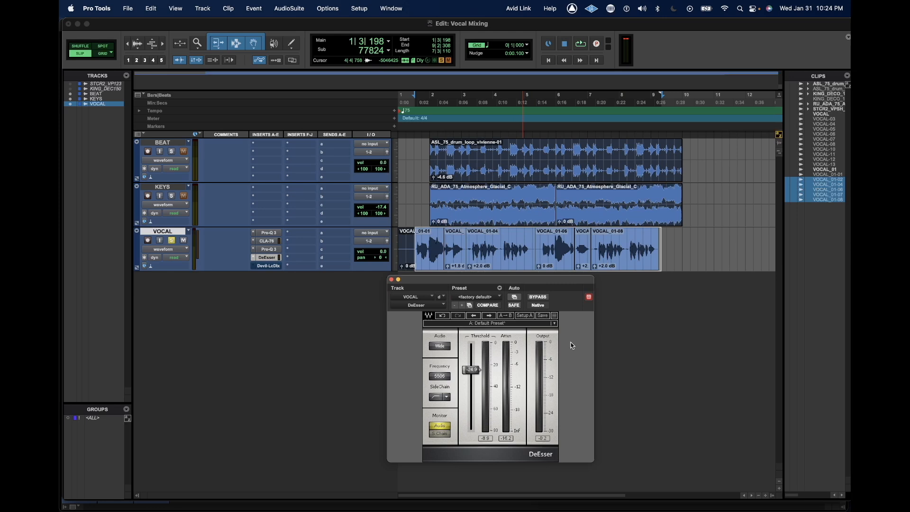
pyautogui.click(271, 249)
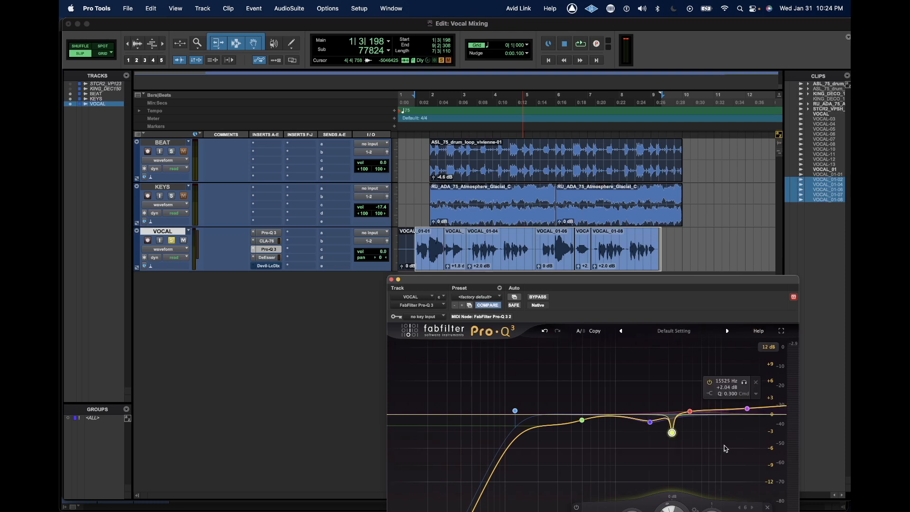
pyautogui.click(261, 258)
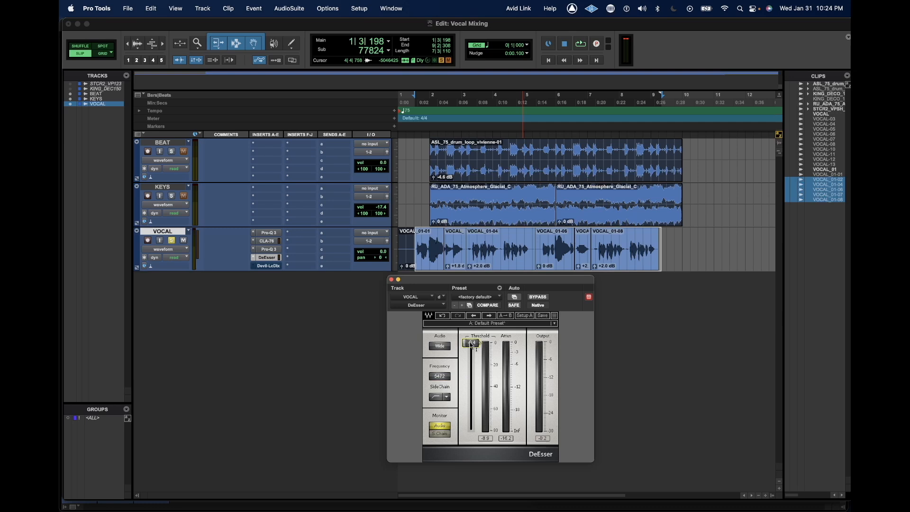
pyautogui.moveTo(470, 345)
pyautogui.mouseDown()
pyautogui.moveTo(471, 362)
pyautogui.moveTo(470, 347)
pyautogui.mouseUp()
# Play the vocal through the DeEsser and lower its threshold to about -9.
pyautogui.press('space')
pyautogui.press('space')
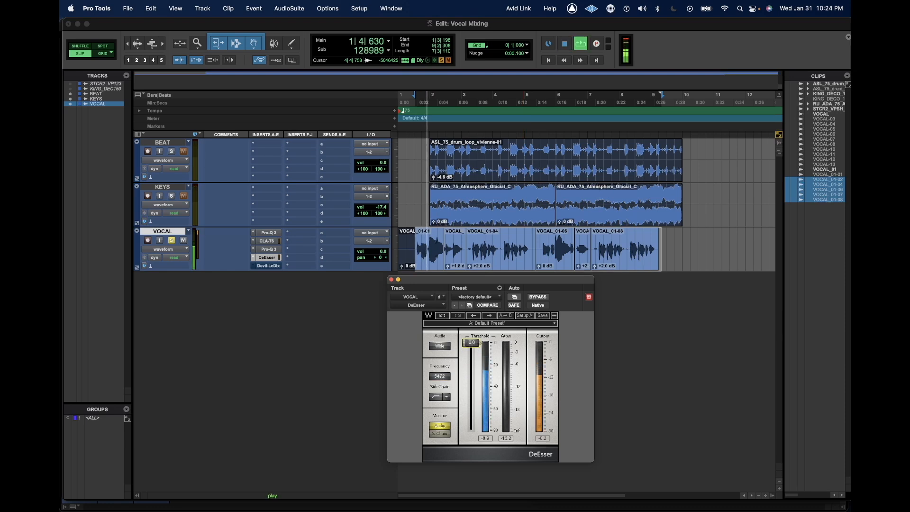
pyautogui.press('space')
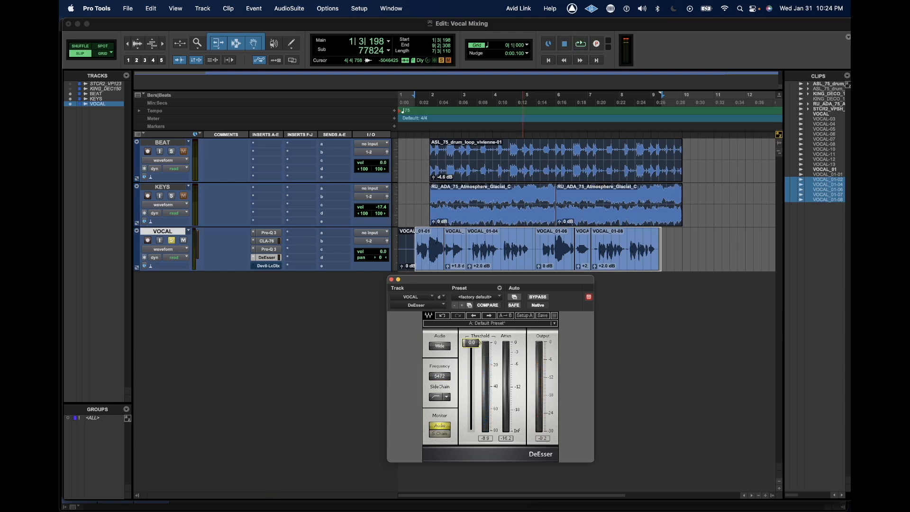
pyautogui.press('space')
pyautogui.moveTo(479, 342); pyautogui.dragTo(480, 366)
pyautogui.press('space')
pyautogui.moveTo(480, 367); pyautogui.dragTo(480, 351)
# Load the Female Ess preset in the DeEsser, switch Audio to Wide, use the high-pass sidechain shape, and set the frequency to 7023.
pyautogui.click(510, 325)
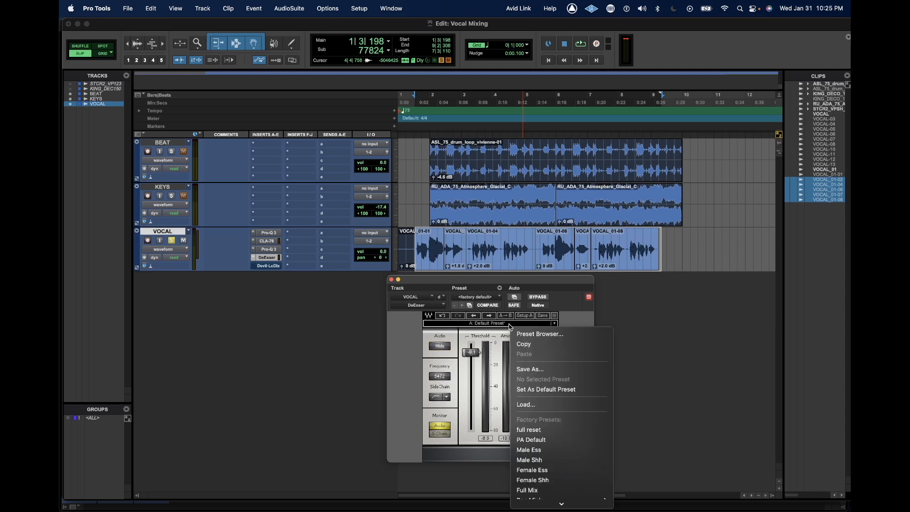
pyautogui.click(548, 470)
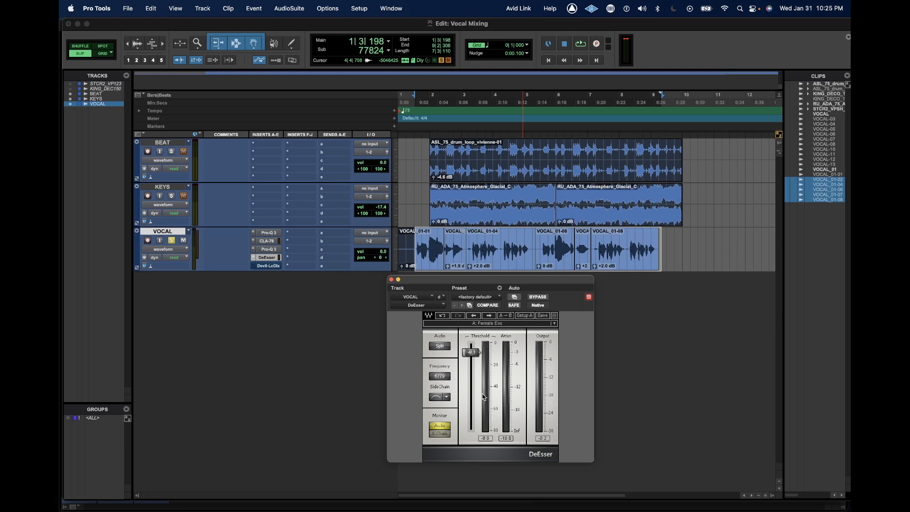
pyautogui.click(443, 347)
pyautogui.click(436, 396)
pyautogui.moveTo(436, 378); pyautogui.dragTo(435, 382)
# Lower the DeEsser threshold to about -23 while auditioning the vocal passage.
pyautogui.press('space')
pyautogui.moveTo(475, 353)
pyautogui.mouseDown()
pyautogui.moveTo(472, 371)
pyautogui.moveTo(479, 367)
pyautogui.mouseUp()
pyautogui.press('space')
pyautogui.press('space')
pyautogui.press('space')
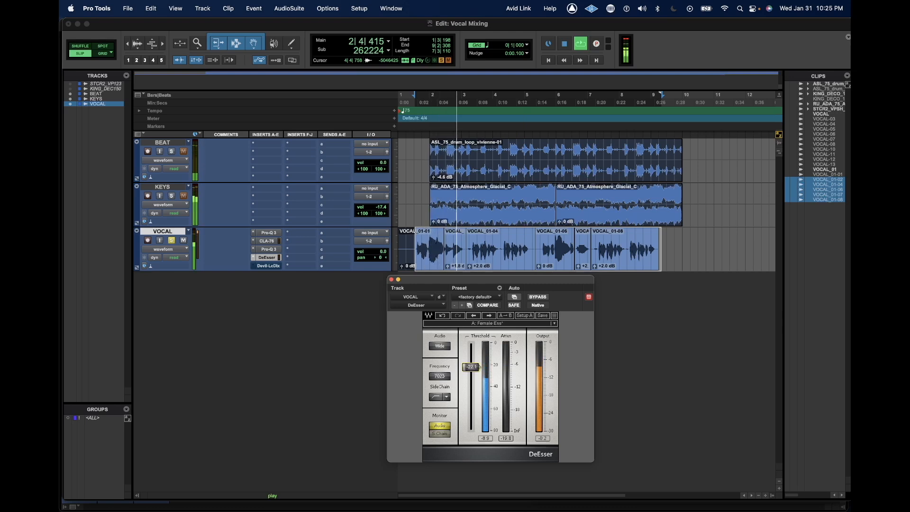
pyautogui.moveTo(471, 367); pyautogui.dragTo(470, 368)
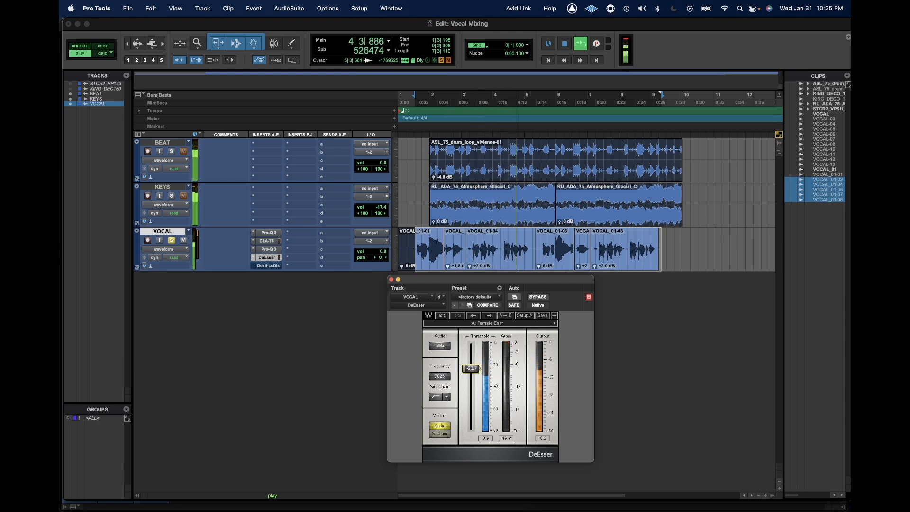
pyautogui.press('space')
pyautogui.click(426, 249)
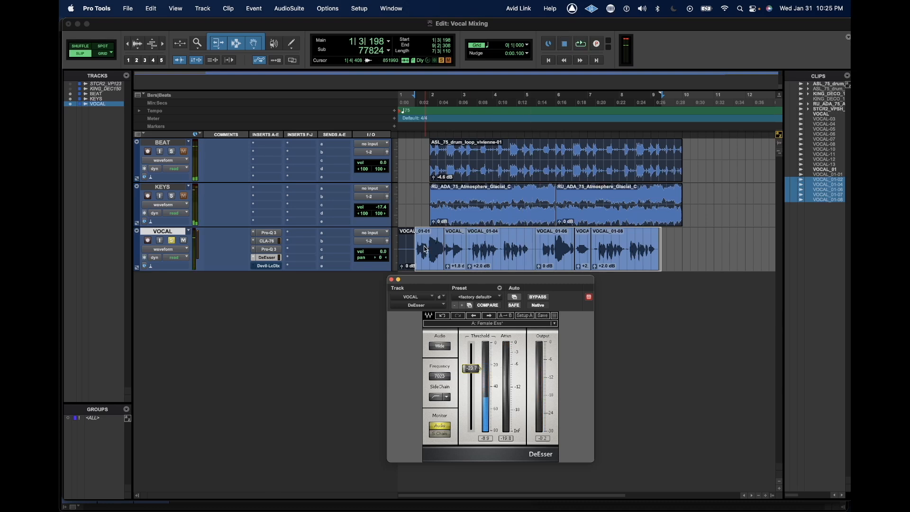
pyautogui.moveTo(478, 369); pyautogui.dragTo(479, 367)
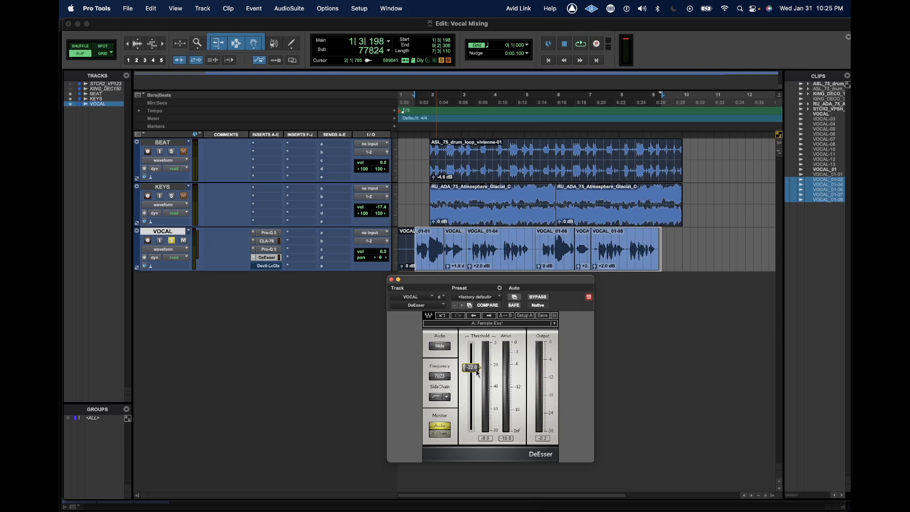
# Close the DeEsser and open the Devil-Loc Deluxe on the vocal track, placing its window below the tracks.
pyautogui.click(391, 280)
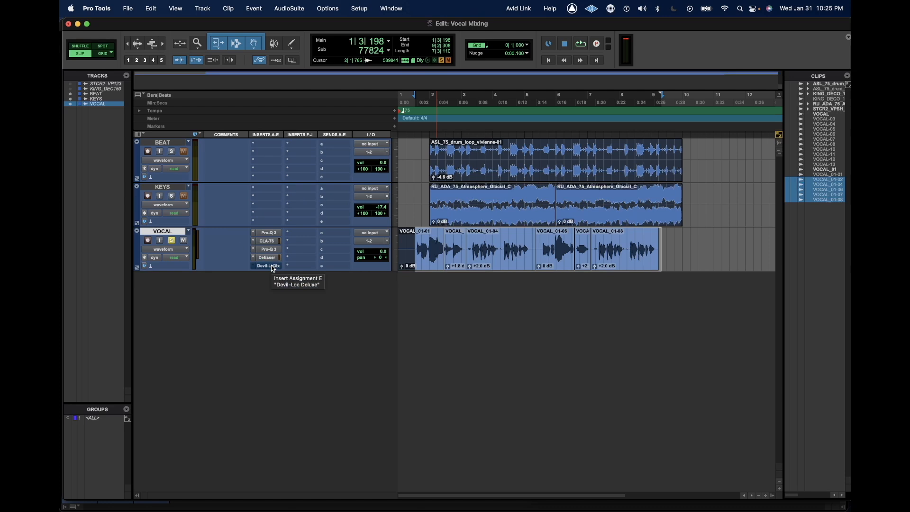
pyautogui.click(273, 268)
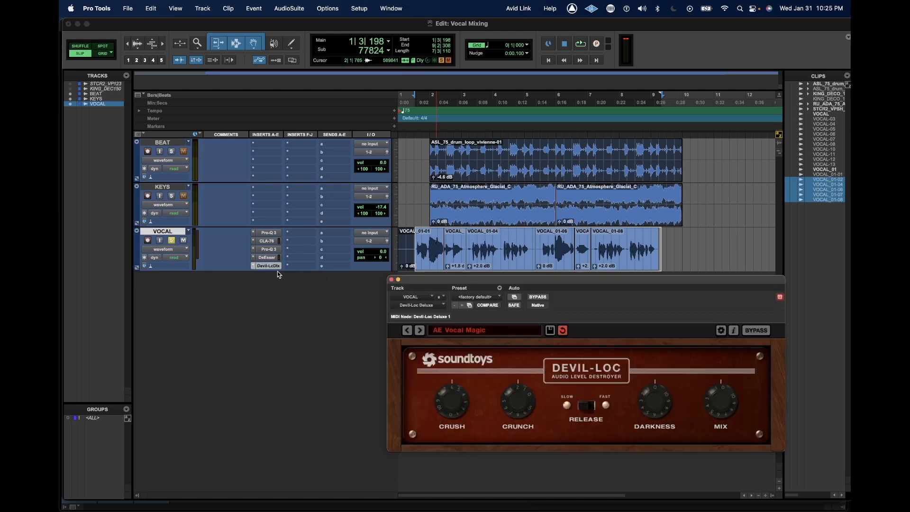
pyautogui.moveTo(526, 284); pyautogui.dragTo(379, 289)
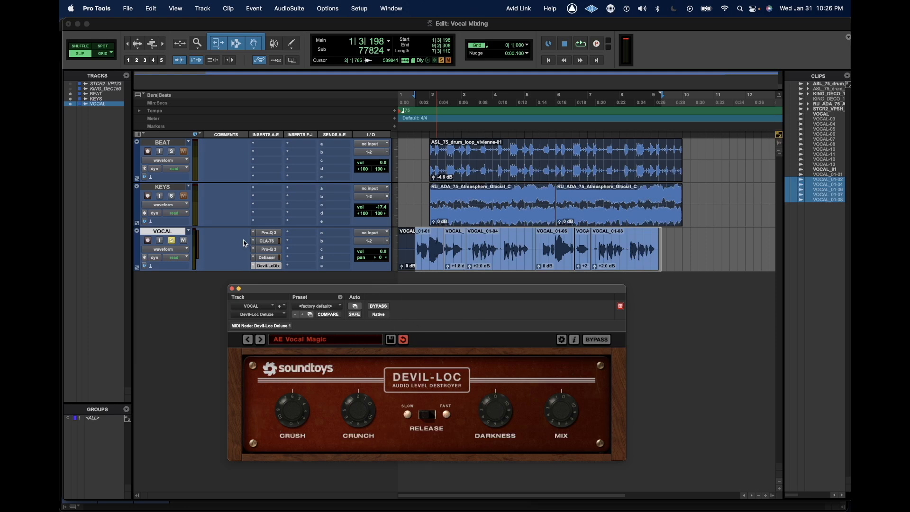
pyautogui.click(308, 235)
pyautogui.moveTo(308, 235)
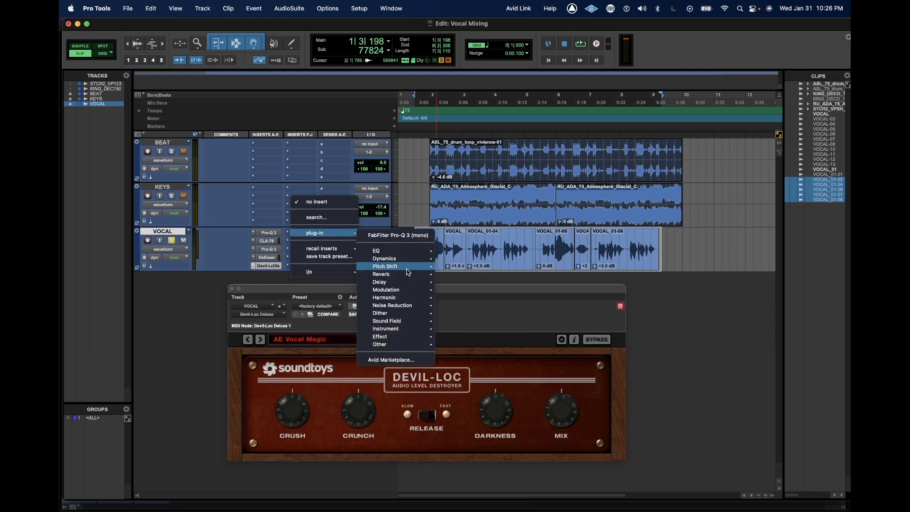
pyautogui.click(205, 282)
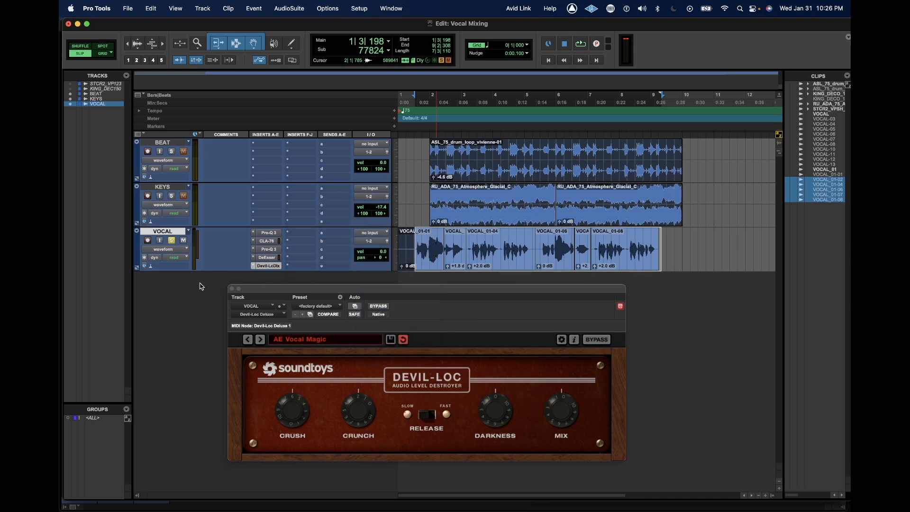
pyautogui.click(232, 289)
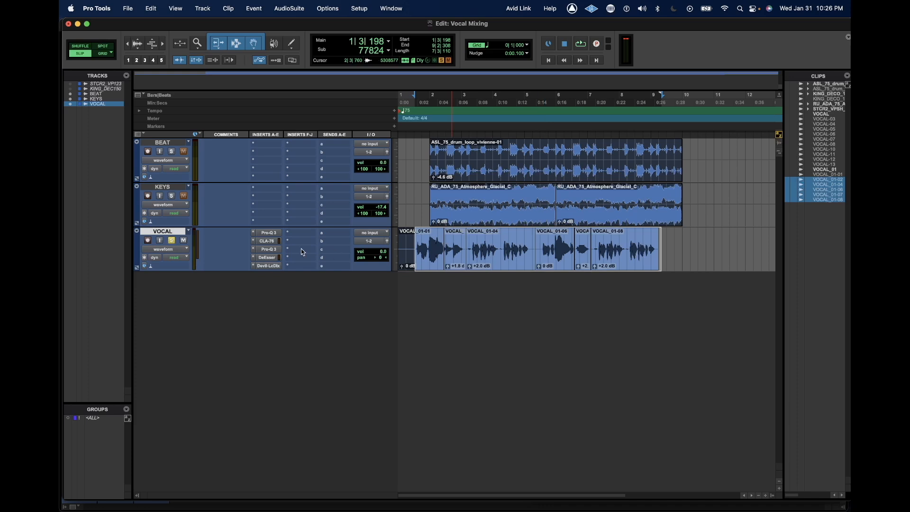
# Reopen the Devil-Loc Deluxe, sweep its Mix amount up and back down, and play the vocal passage through it.
pyautogui.click(268, 266)
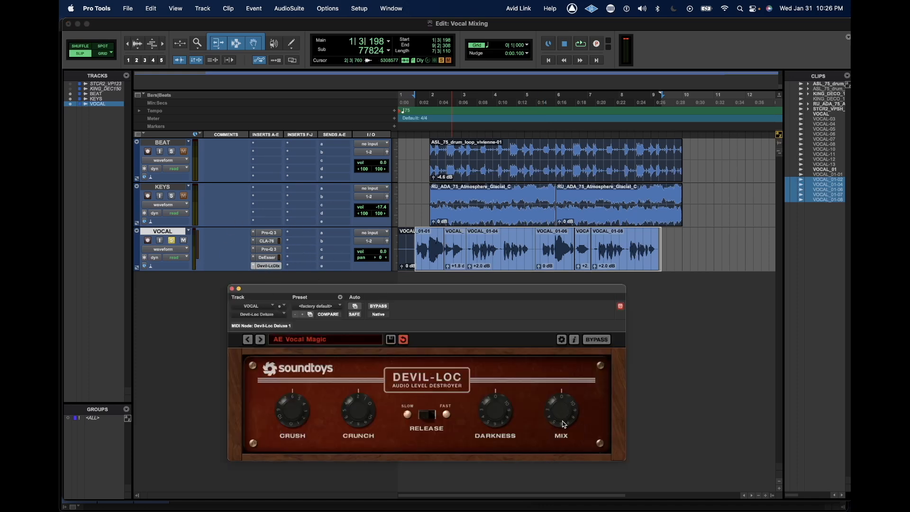
pyautogui.moveTo(564, 421); pyautogui.dragTo(574, 318)
pyautogui.moveTo(565, 405); pyautogui.dragTo(552, 446)
pyautogui.moveTo(556, 386); pyautogui.dragTo(544, 422)
pyautogui.press('space')
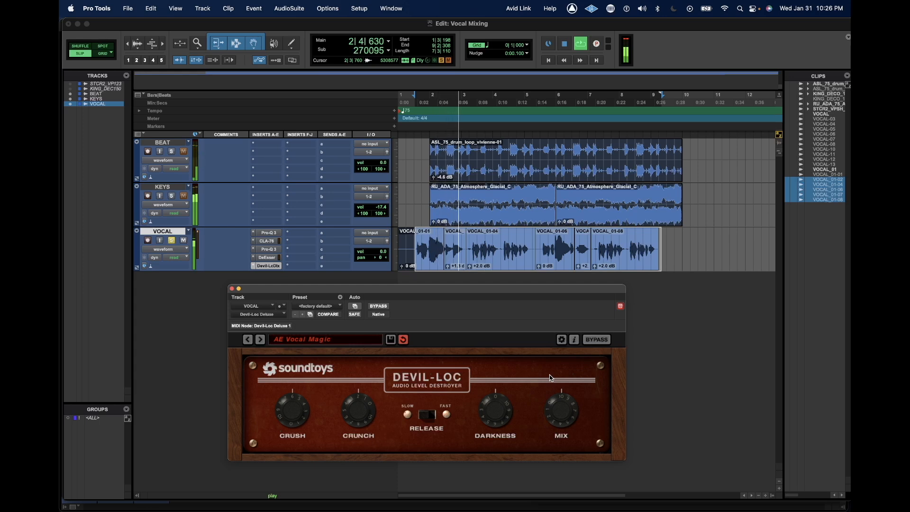
pyautogui.press('space')
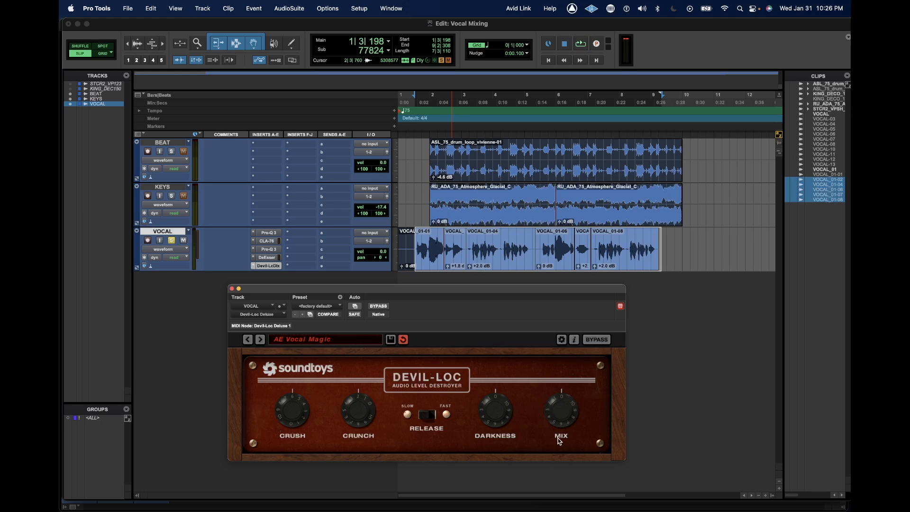
# Set the Devil-Loc Deluxe Mix to 3.5% while the vocal plays, and close the plug-in window.
pyautogui.moveTo(564, 438)
pyautogui.press('space')
pyautogui.moveTo(574, 426); pyautogui.dragTo(566, 420)
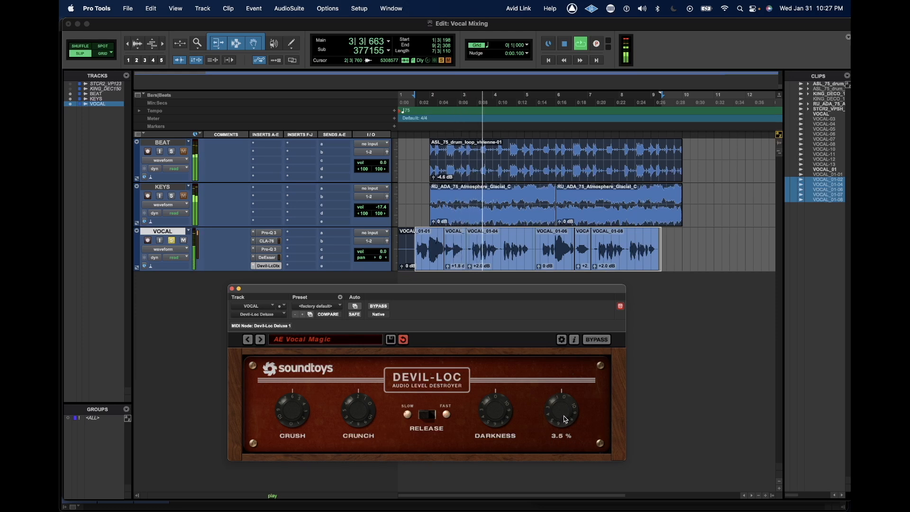
pyautogui.moveTo(566, 420); pyautogui.dragTo(565, 419)
pyautogui.press('space')
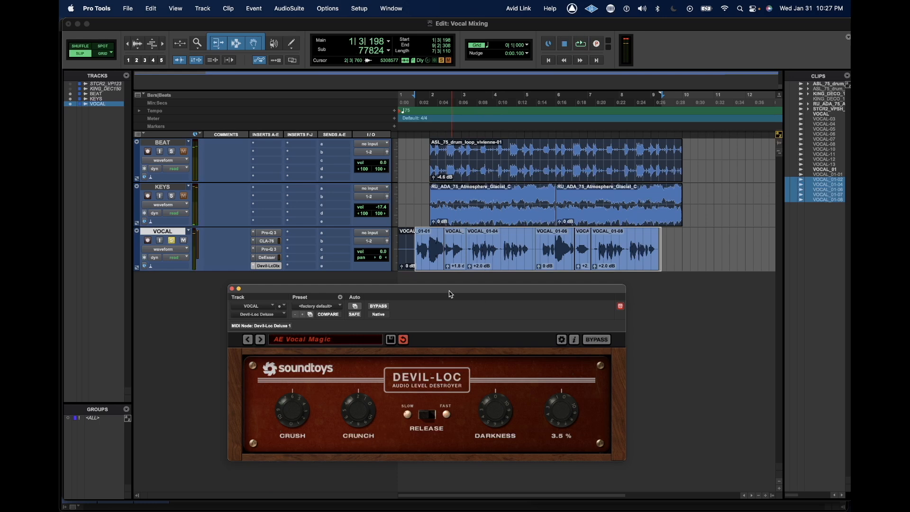
pyautogui.click(233, 289)
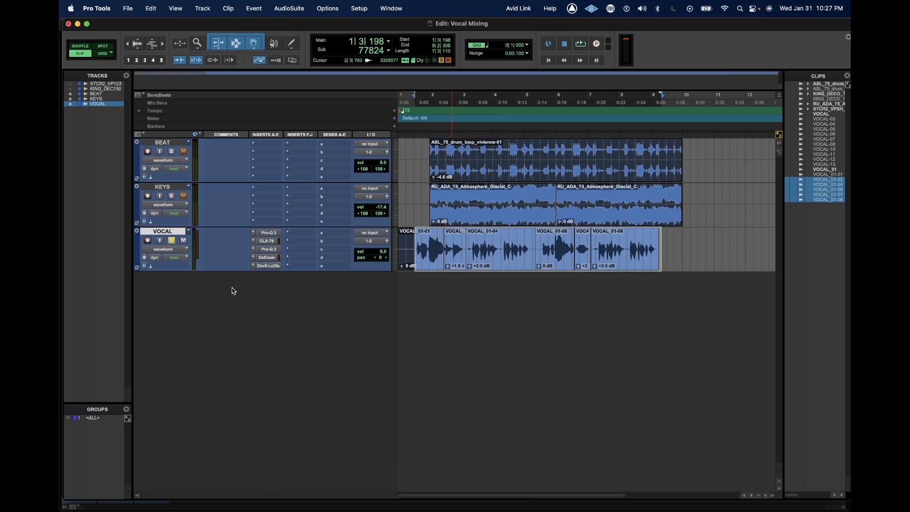
# Select the vocal from 1|3|253 to 9|3|072.
pyautogui.moveTo(416, 247); pyautogui.dragTo(667, 246)
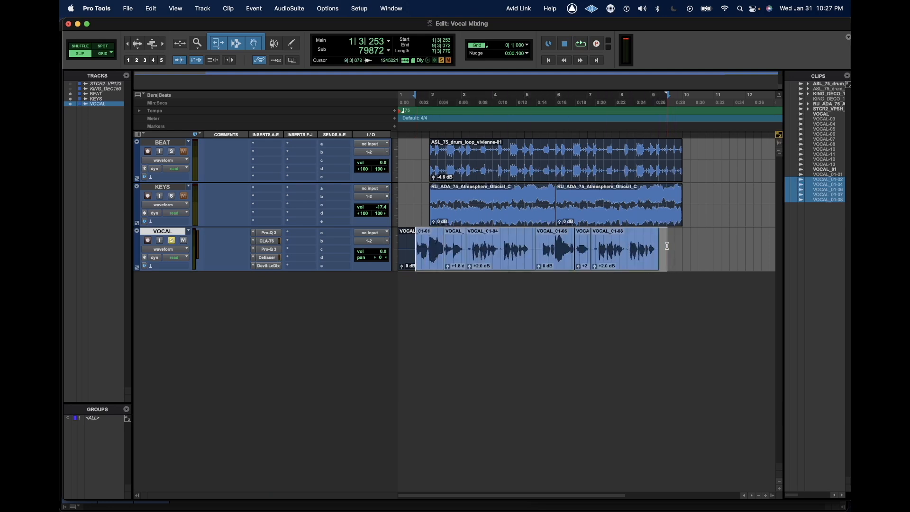
# Take the vocal out of solo and play the selected passage with the full mix.
pyautogui.click(173, 243)
pyautogui.press('space')
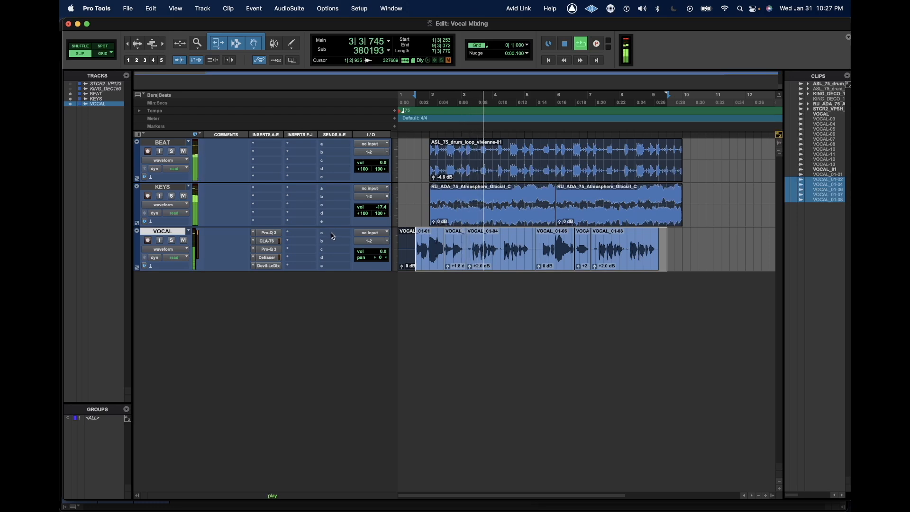
pyautogui.press('space')
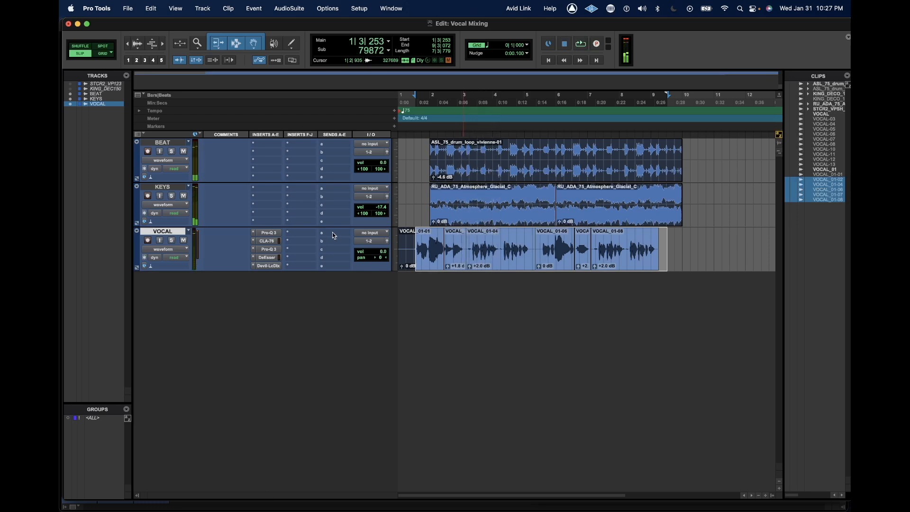
# Create a send on the VOCAL track routed to a new stereo aux input track named Delay.
pyautogui.rightClick(334, 236)
pyautogui.click(353, 289)
pyautogui.write('Delay')
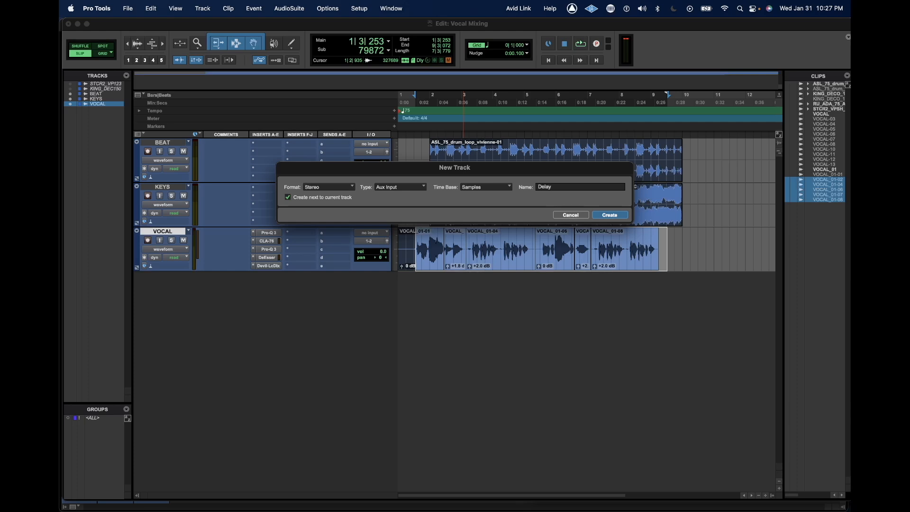
pyautogui.press('Return')
# Add a second VOCAL send routed to a new stereo aux input track named Reverb.
pyautogui.click(337, 243)
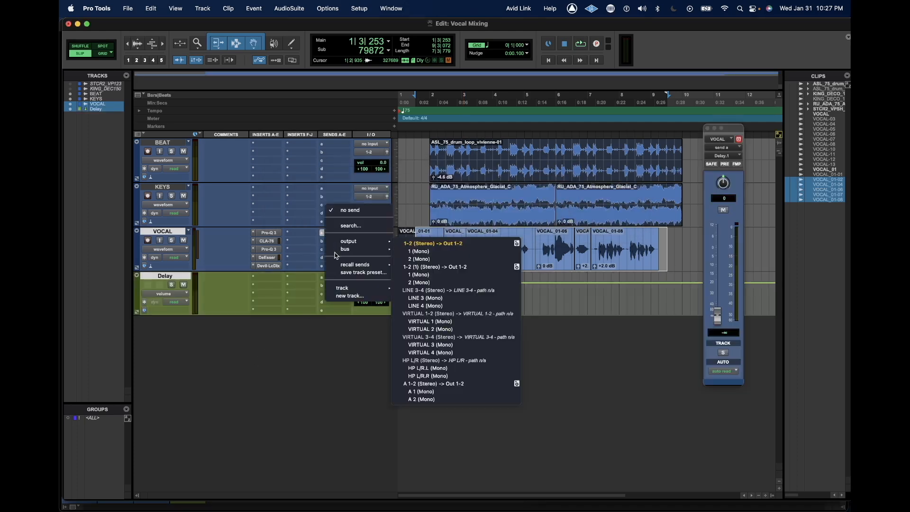
pyautogui.click(344, 297)
pyautogui.write('Reverb')
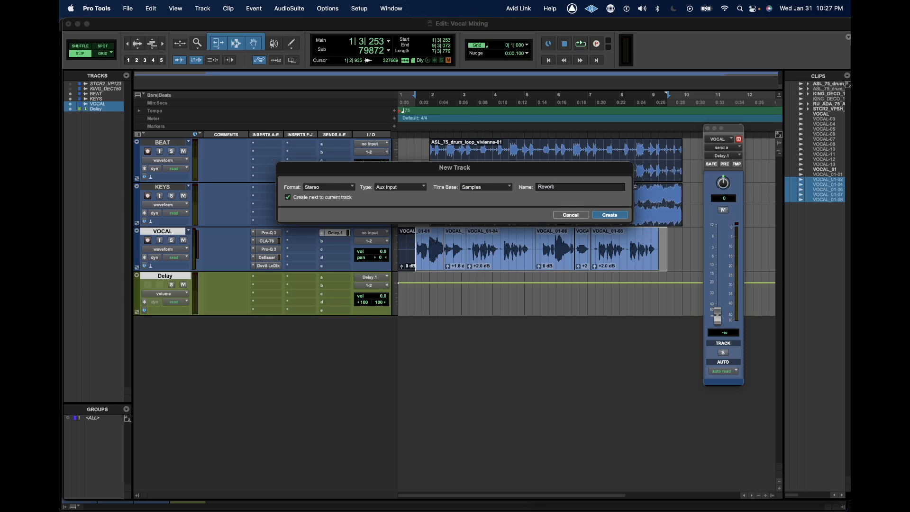
pyautogui.press('Return')
pyautogui.click(346, 240)
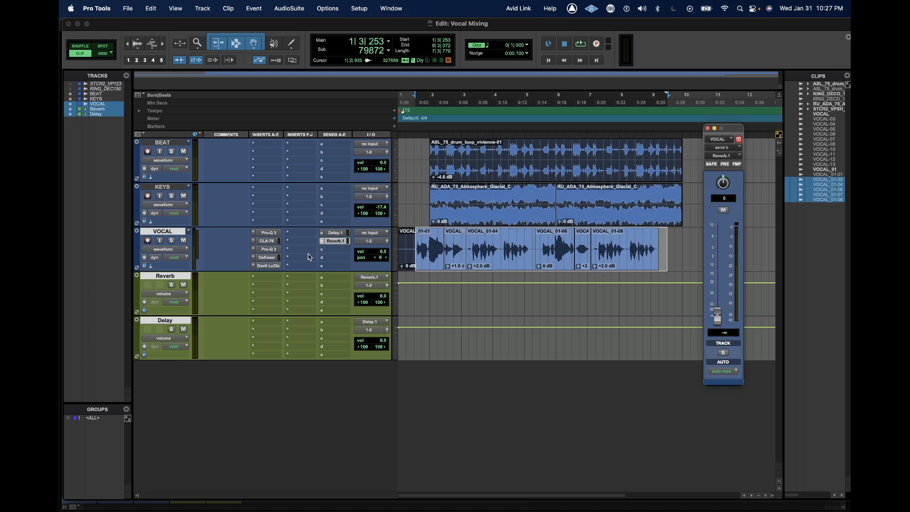
# Make the Reverb and Delay tracks solo safe and move the Delay track above the Reverb track.
pyautogui.keyDown('super'); pyautogui.click(171, 284); pyautogui.keyUp('super')
pyautogui.keyDown('super'); pyautogui.click(171, 330); pyautogui.keyUp('super')
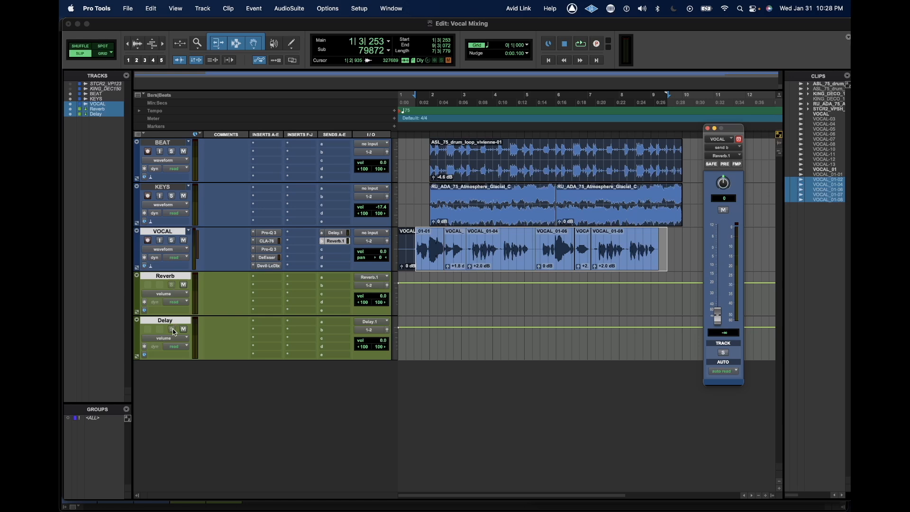
pyautogui.click(176, 276)
pyautogui.moveTo(170, 322); pyautogui.dragTo(170, 277)
# Show the vocal's Delay send and insert the stereo Repeater plug-in on the Delay track.
pyautogui.click(346, 234)
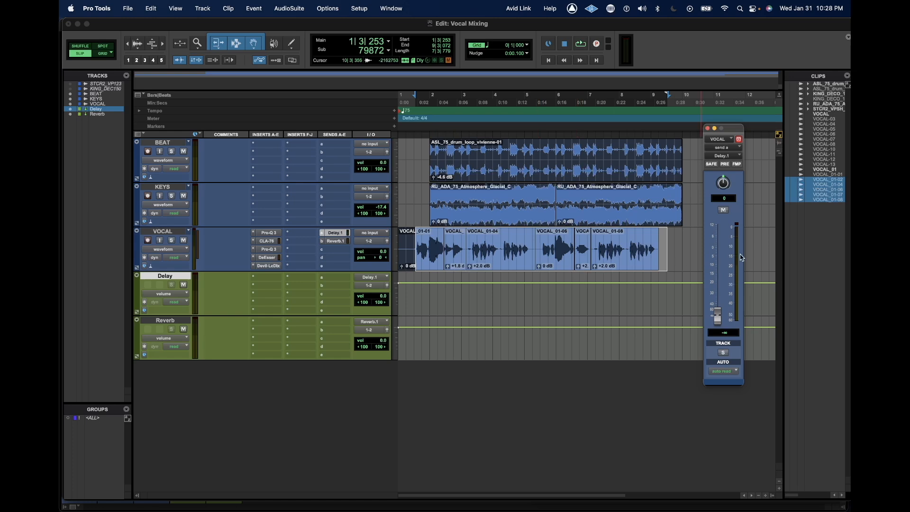
pyautogui.click(273, 279)
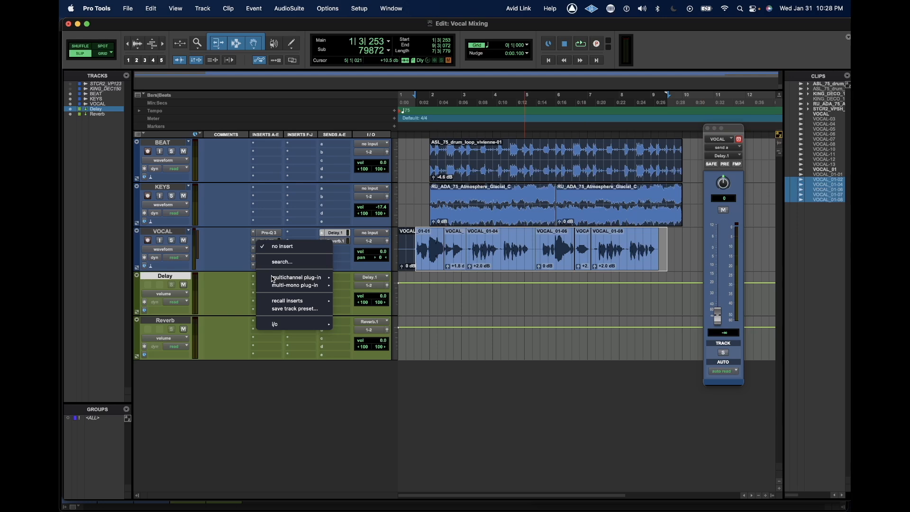
pyautogui.write('repeater')
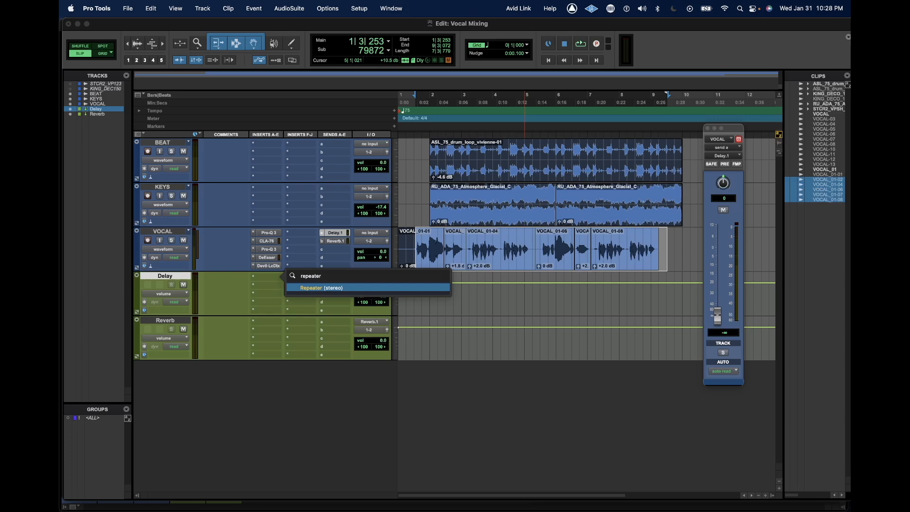
pyautogui.press('Return')
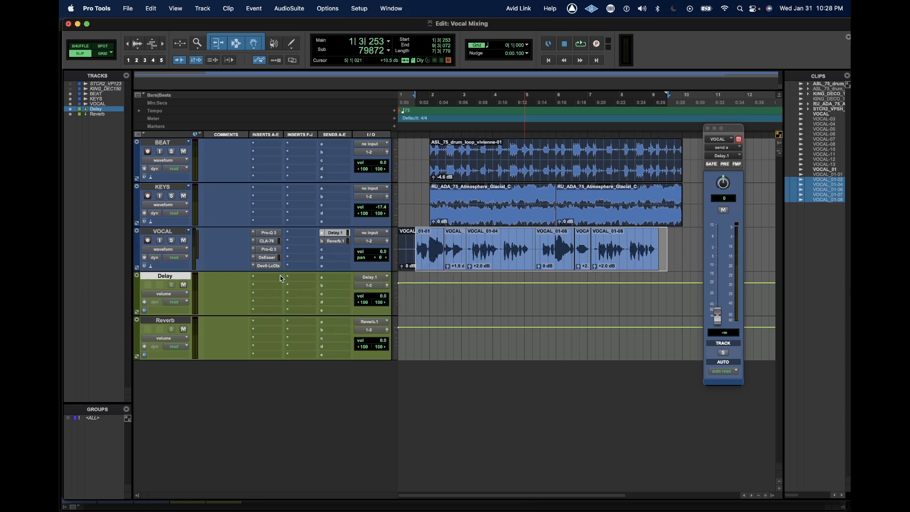
pyautogui.moveTo(305, 262); pyautogui.dragTo(342, 155)
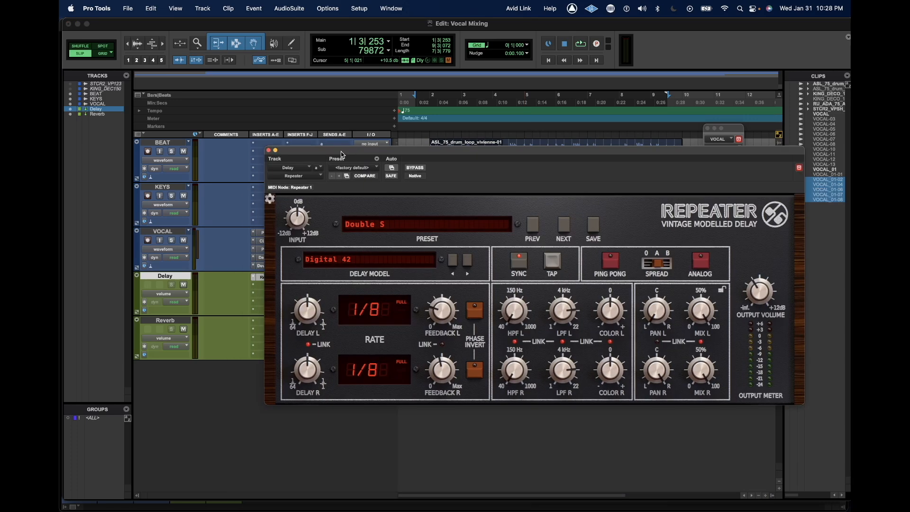
# Load the CLA-ish 8th Delay preset in the Repeater.
pyautogui.click(407, 227)
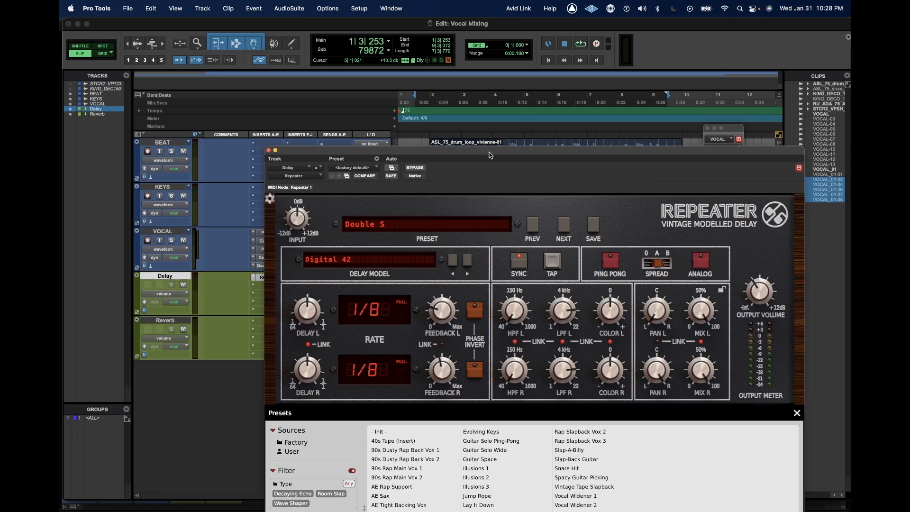
pyautogui.moveTo(490, 156); pyautogui.dragTo(461, 96)
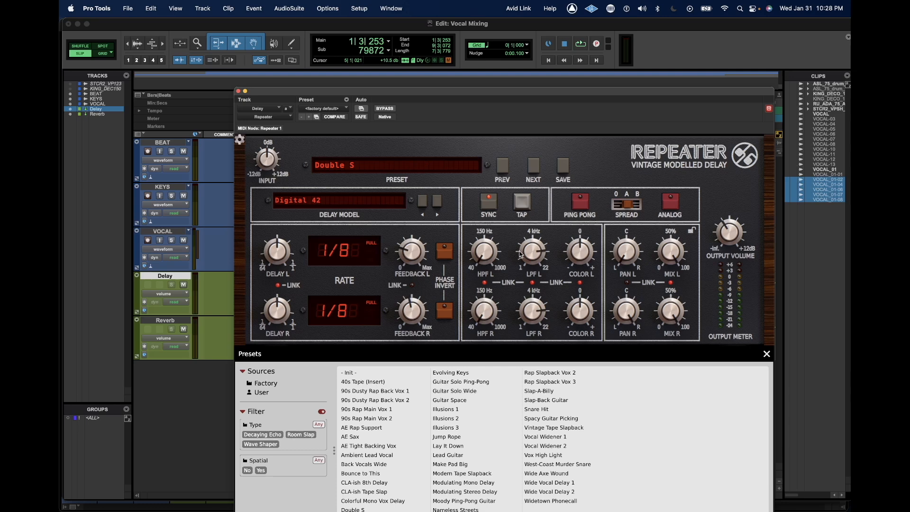
pyautogui.doubleClick(364, 483)
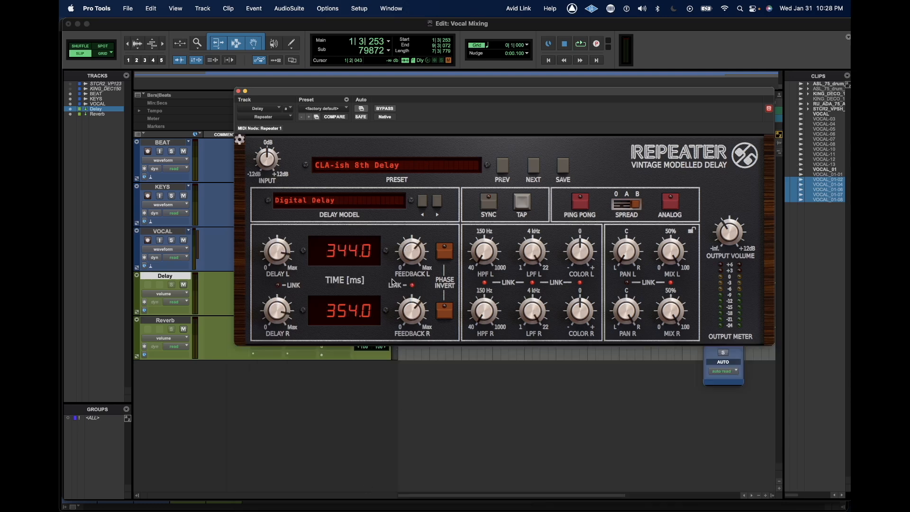
# Enable tempo sync in the Repeater with the left delay at a dotted 1/8 rate, and place its window below the tracks.
pyautogui.click(489, 202)
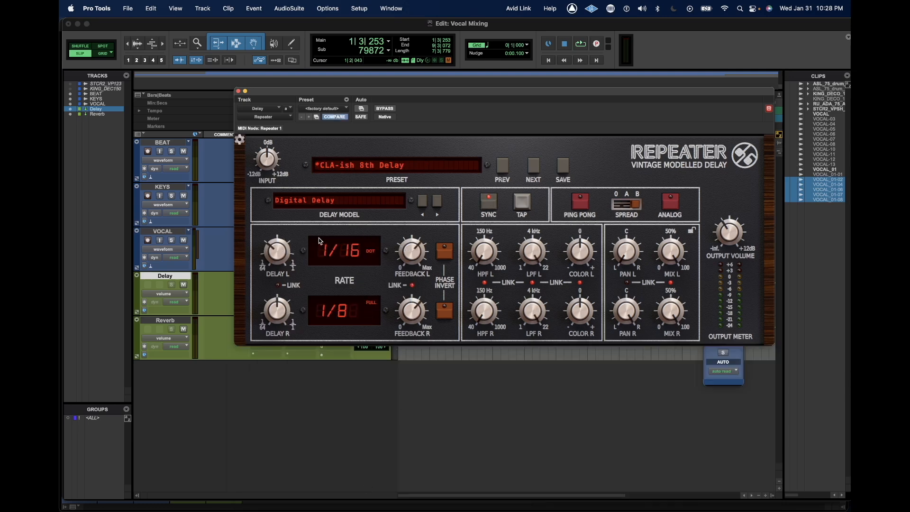
pyautogui.moveTo(282, 252); pyautogui.dragTo(276, 239)
pyautogui.moveTo(432, 90); pyautogui.dragTo(384, 195)
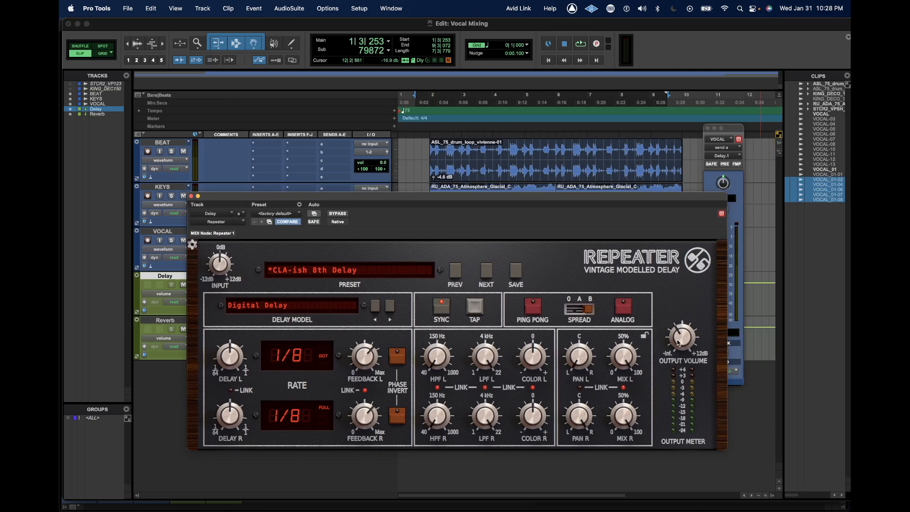
pyautogui.moveTo(683, 202); pyautogui.dragTo(649, 416)
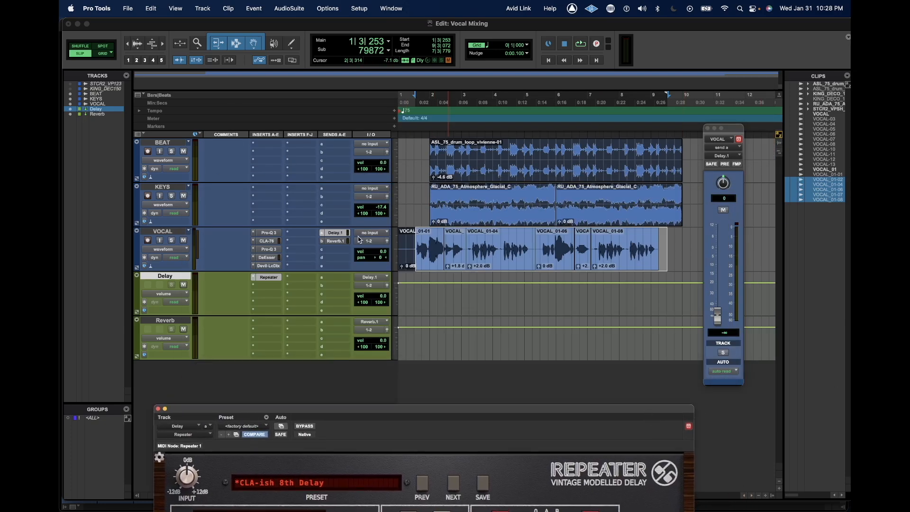
# Move the Delay send window beside the track controls, raise the send to -20.8 dB, and play the passage with the vocal soloed.
pyautogui.click(334, 233)
pyautogui.click(334, 233)
pyautogui.moveTo(735, 129); pyautogui.dragTo(471, 129)
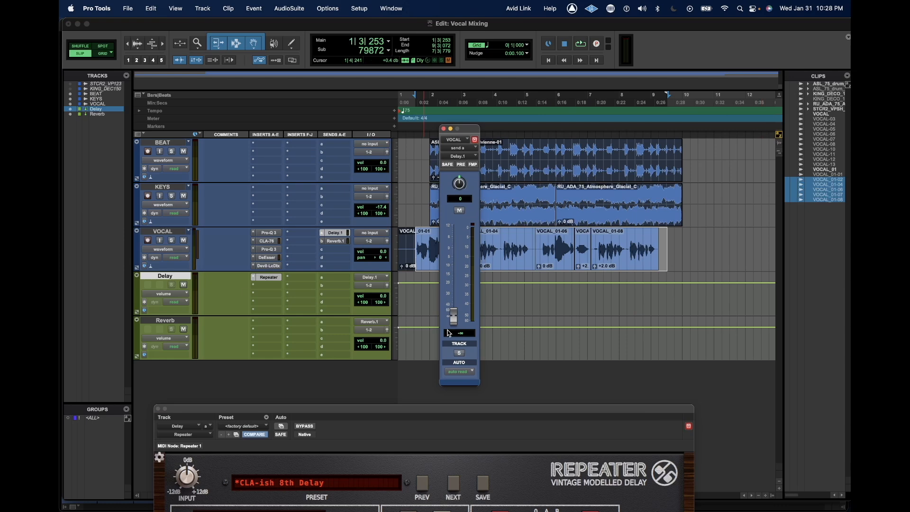
pyautogui.moveTo(453, 320); pyautogui.dragTo(453, 285)
pyautogui.press('space')
pyautogui.hotkey('shift', 's')
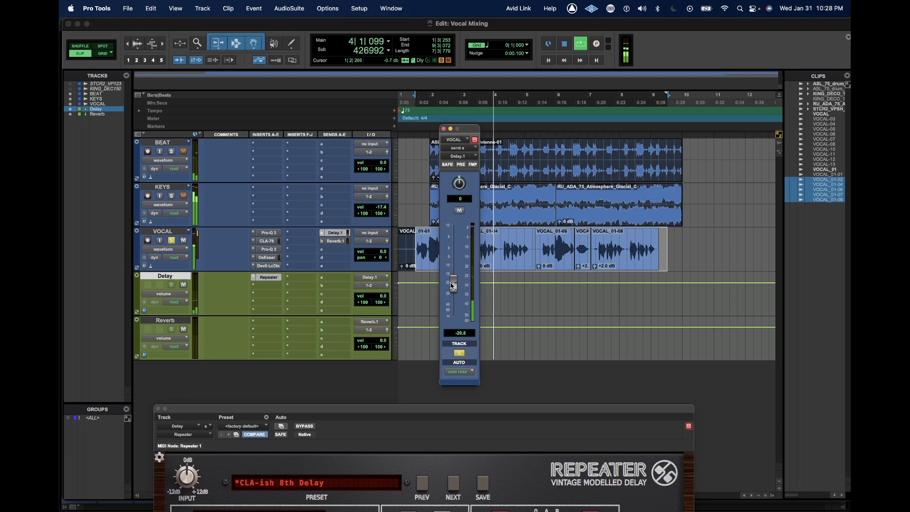
# Play the soloed vocal through the Repeater while trying its low-pass filter, and close the plug-in window.
pyautogui.moveTo(410, 408); pyautogui.dragTo(581, 153)
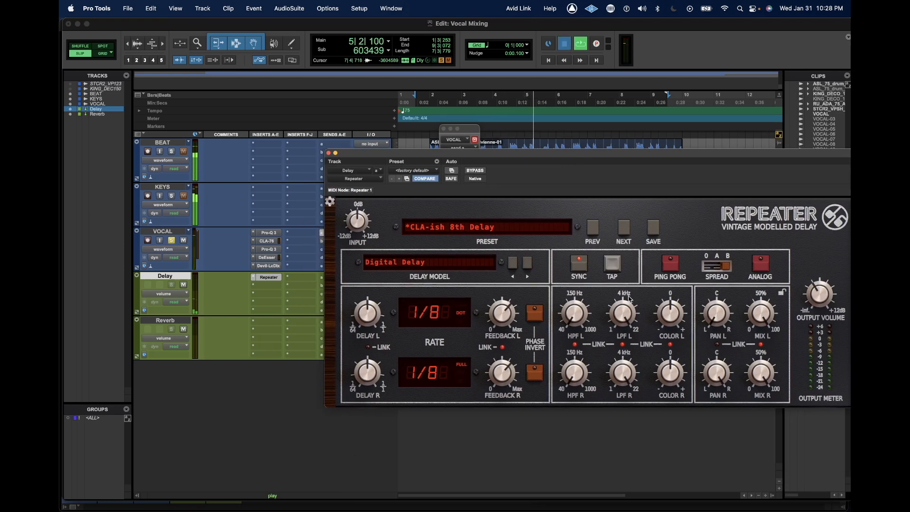
pyautogui.press('space')
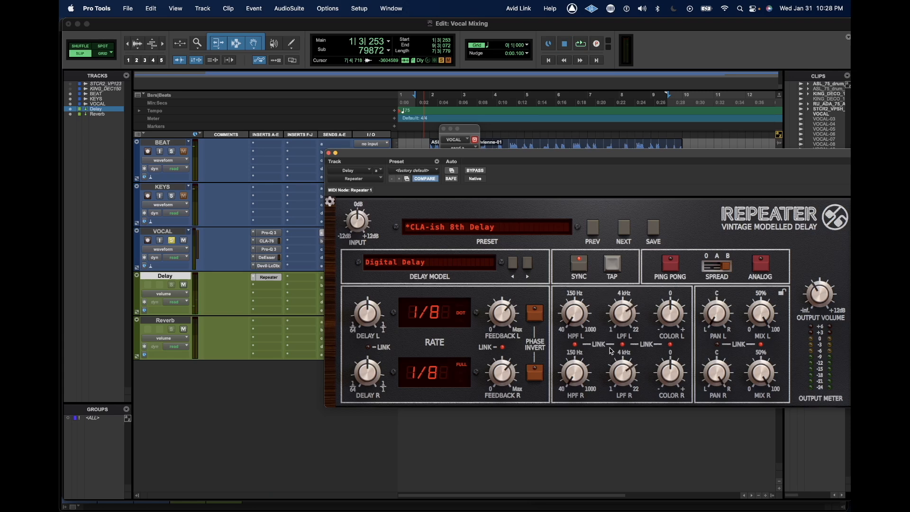
pyautogui.press('space')
pyautogui.moveTo(634, 318)
pyautogui.moveTo(631, 318); pyautogui.dragTo(629, 319)
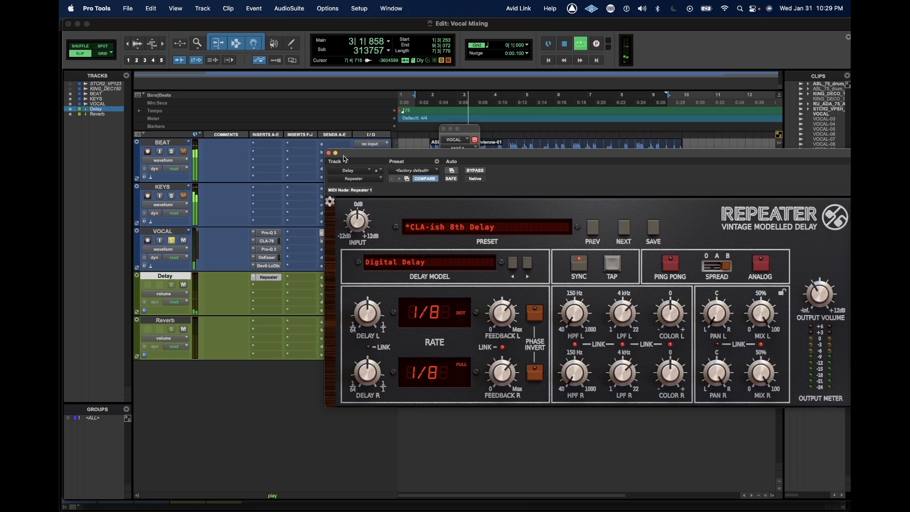
pyautogui.press('space')
pyautogui.click(328, 153)
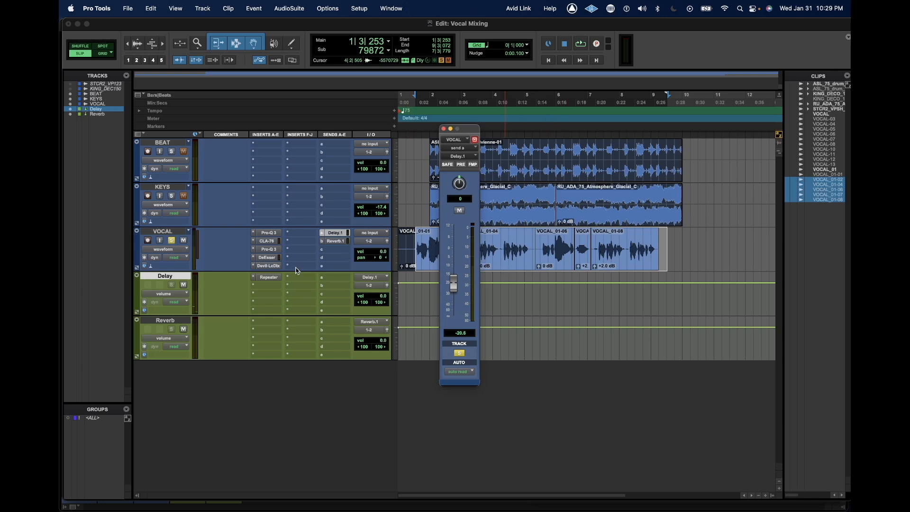
pyautogui.click(268, 277)
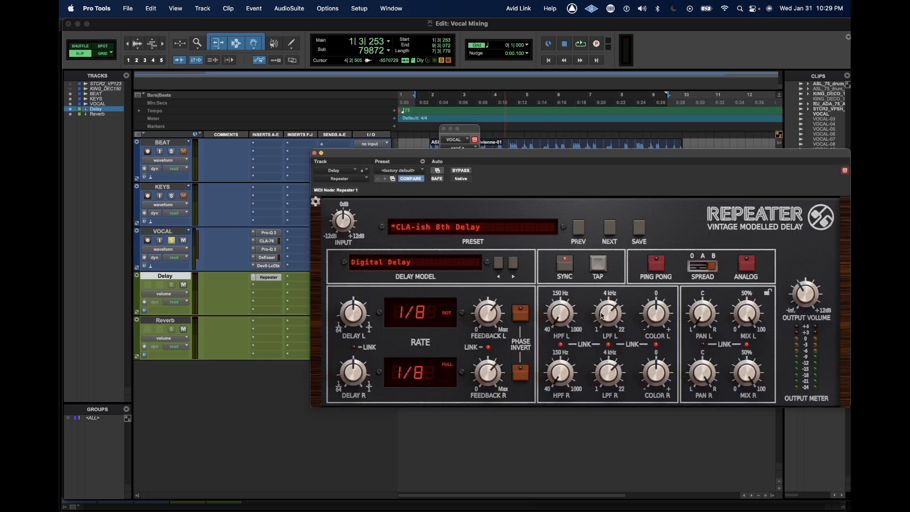
pyautogui.click(314, 153)
# Set the vocal's Reverb send level to 0.0 dB and select the Reverb track.
pyautogui.click(346, 242)
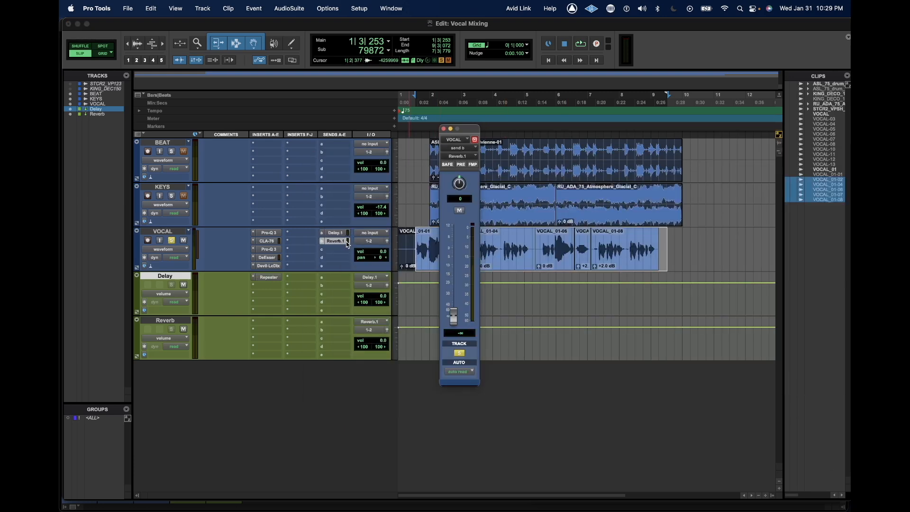
pyautogui.keyDown('alt'); pyautogui.click(454, 321); pyautogui.keyUp('alt')
pyautogui.click(176, 321)
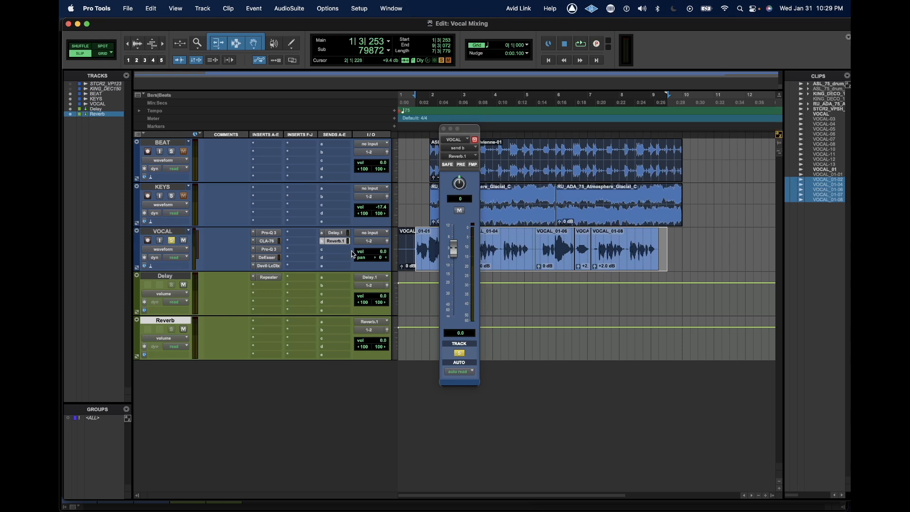
# Insert the RVerb plug-in on the Reverb track and place its window below the send's pan control.
pyautogui.click(265, 322)
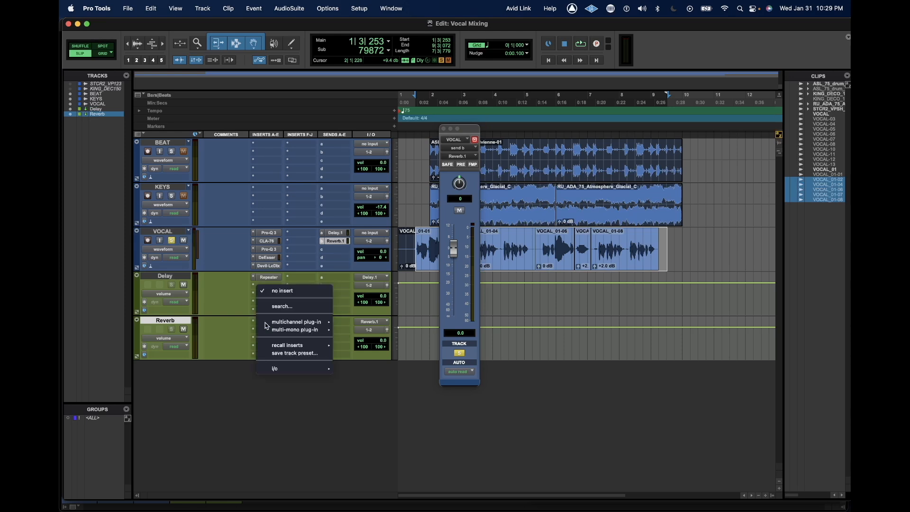
pyautogui.click(301, 305)
pyautogui.write('rverb')
pyautogui.press('Return')
pyautogui.moveTo(493, 156); pyautogui.dragTo(501, 224)
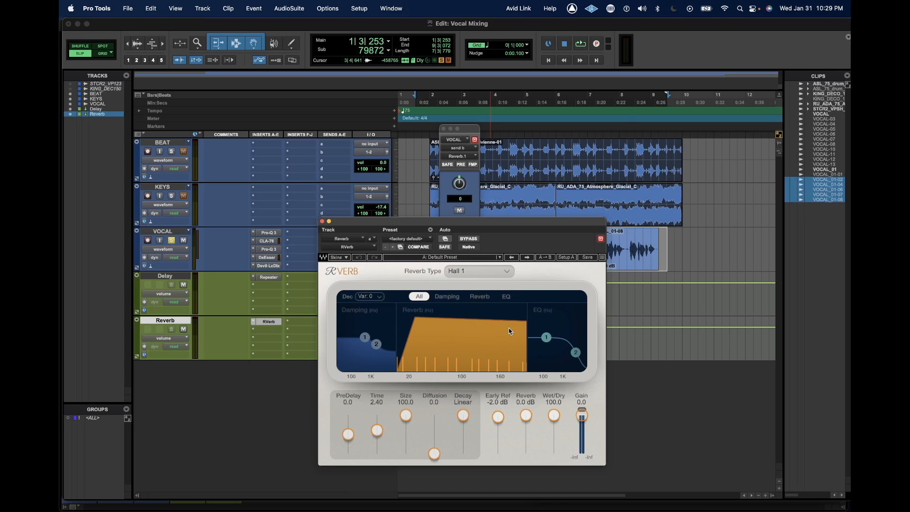
# Step through the RVerb reverb types, try Plate 1, and return to Hall 1.
pyautogui.scroll(-4, 470, 270)
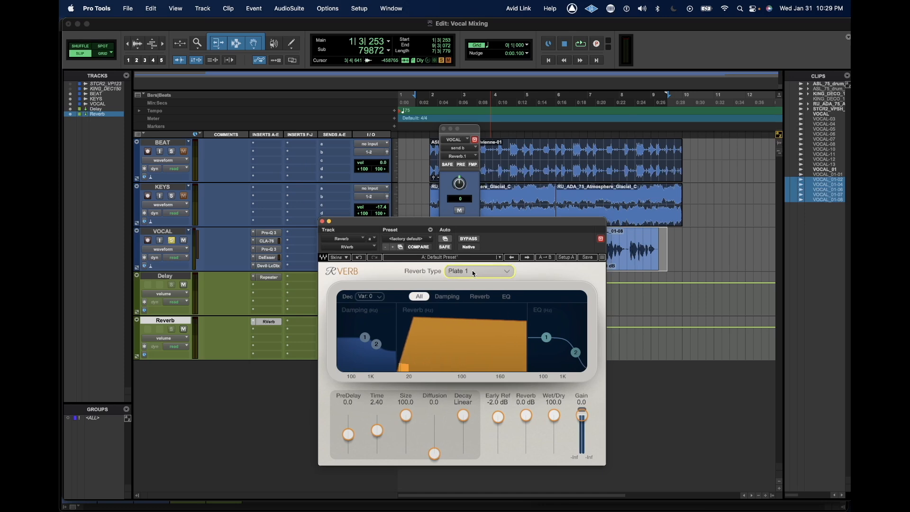
pyautogui.scroll(-2, 472, 270)
pyautogui.scroll(7, 472, 270)
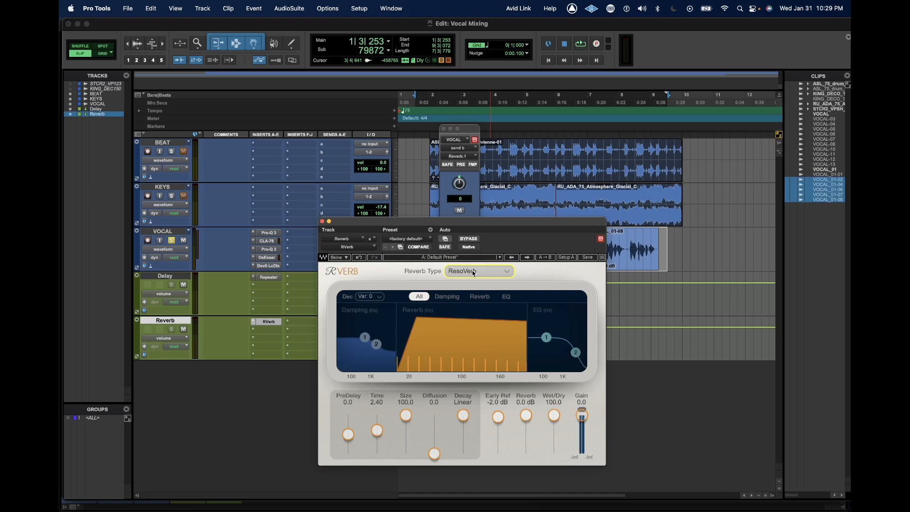
pyautogui.click(508, 274)
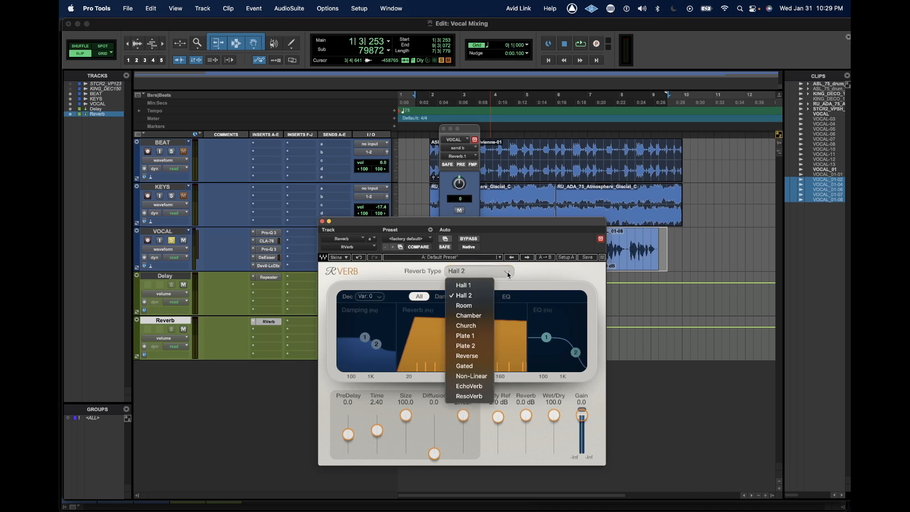
pyautogui.click(470, 336)
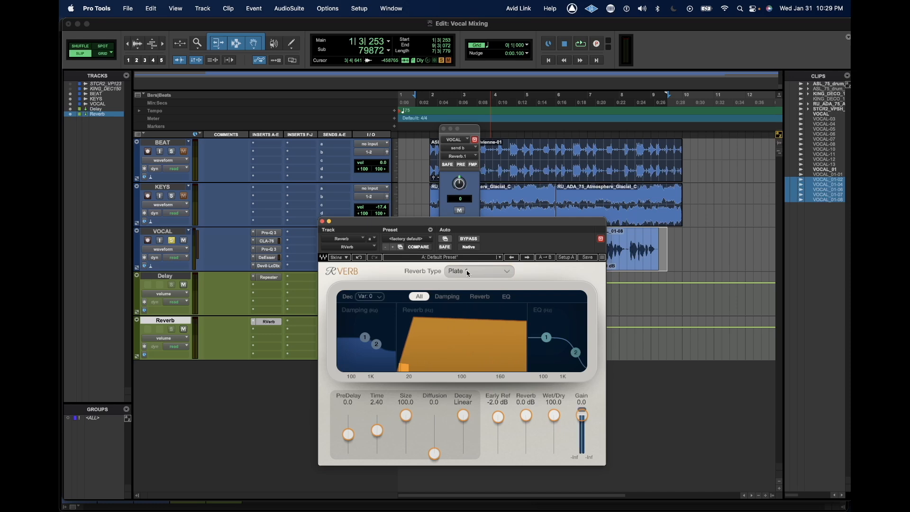
pyautogui.click(511, 271)
pyautogui.click(470, 283)
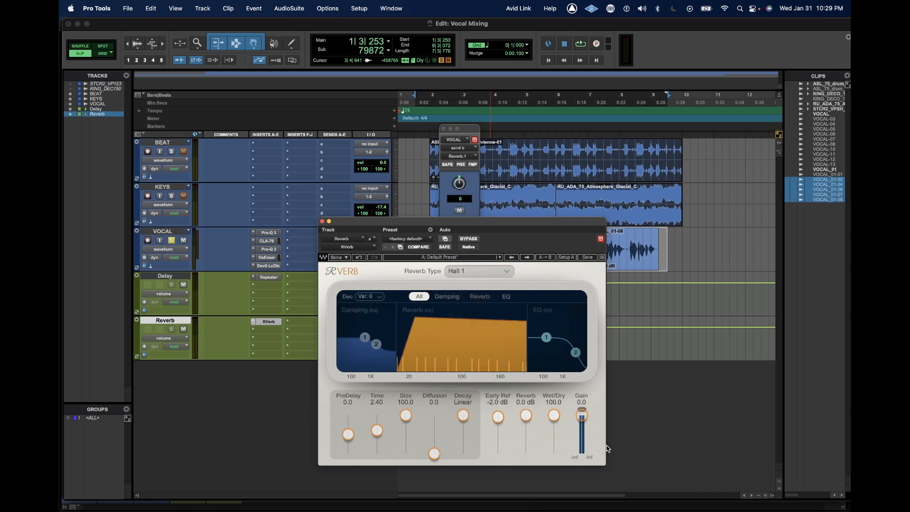
# Close the RVerb window and pull the vocal's Reverb send level down to minus infinity.
pyautogui.click(323, 222)
pyautogui.moveTo(453, 251); pyautogui.dragTo(450, 345)
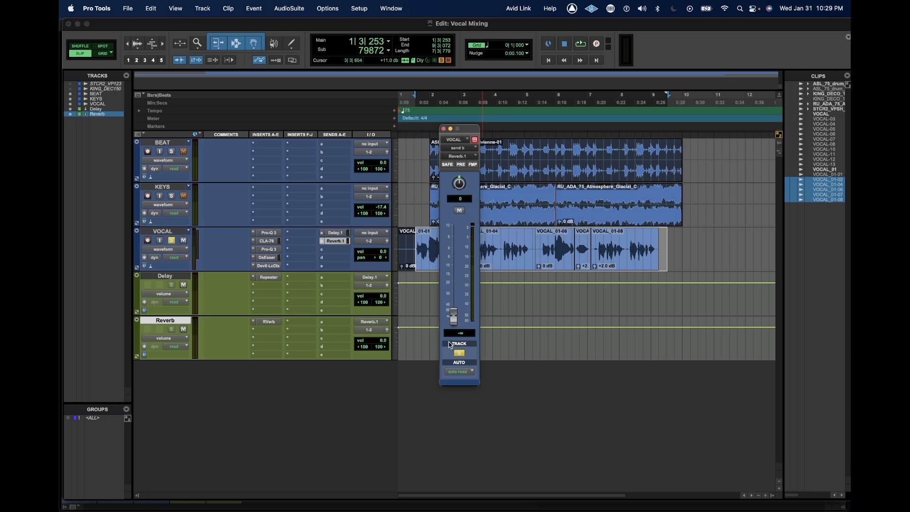
# Play the soloed vocal and raise its Reverb send to -17.4 dB.
pyautogui.press('space')
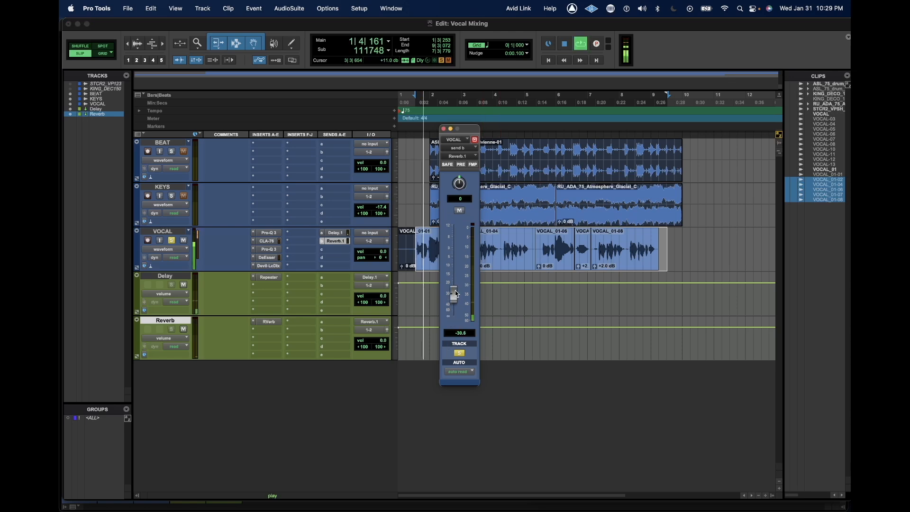
pyautogui.moveTo(456, 315); pyautogui.dragTo(453, 281)
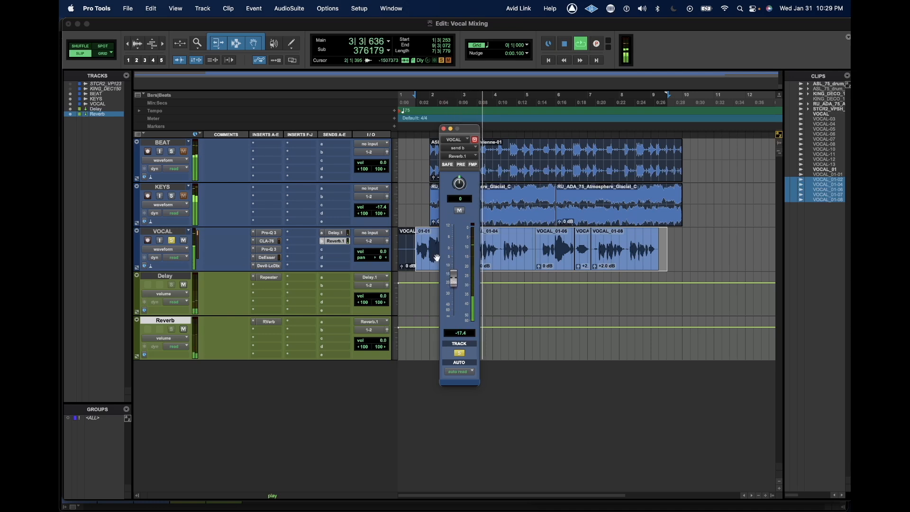
pyautogui.press('space')
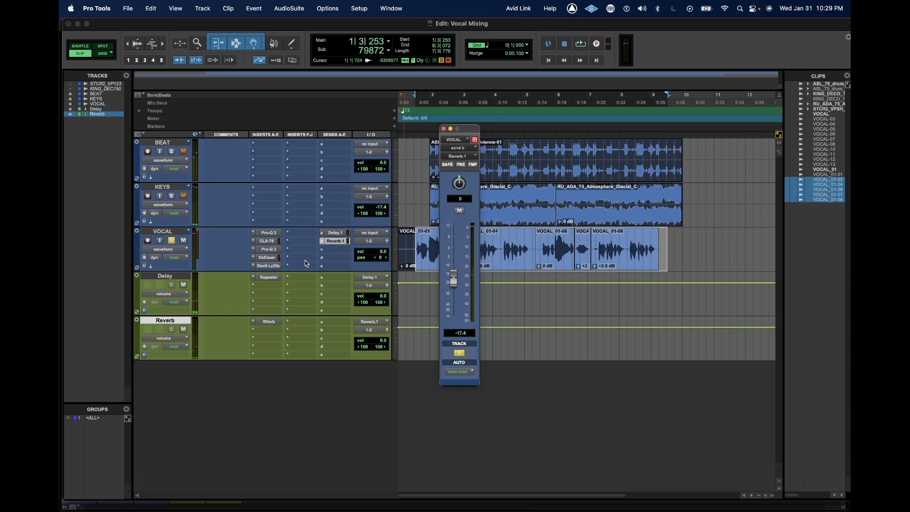
# Unsolo the vocal, lower its Reverb send to about -19.5 dB during playback, and check the Delay send in the full mix.
pyautogui.click(172, 245)
pyautogui.press('space')
pyautogui.click(335, 233)
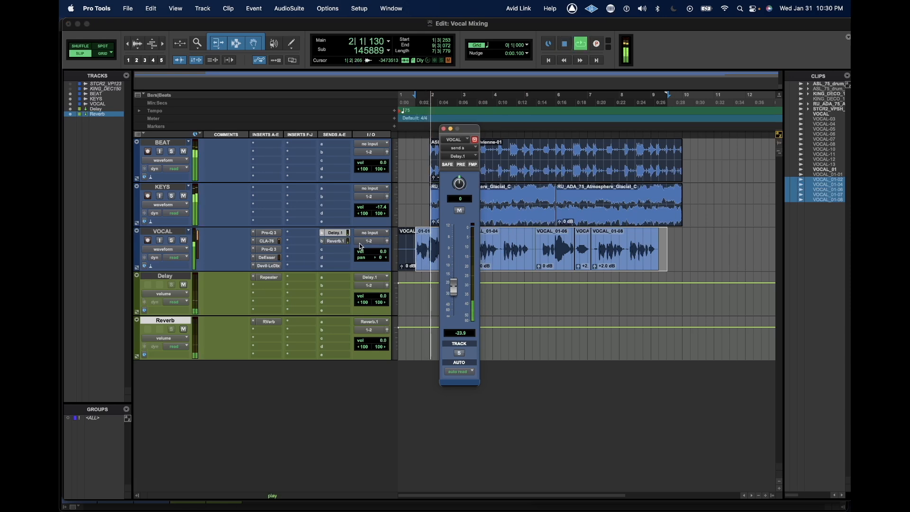
pyautogui.click(335, 241)
pyautogui.moveTo(453, 283); pyautogui.dragTo(453, 287)
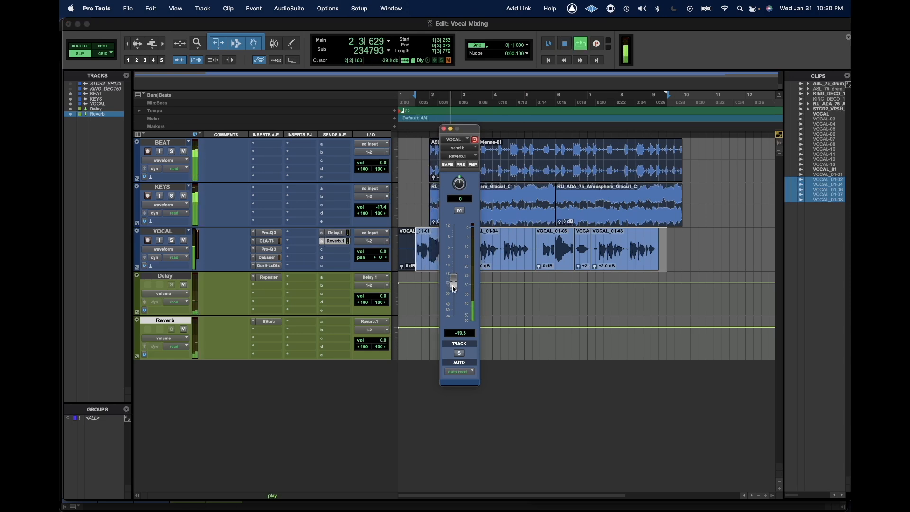
pyautogui.click(335, 240)
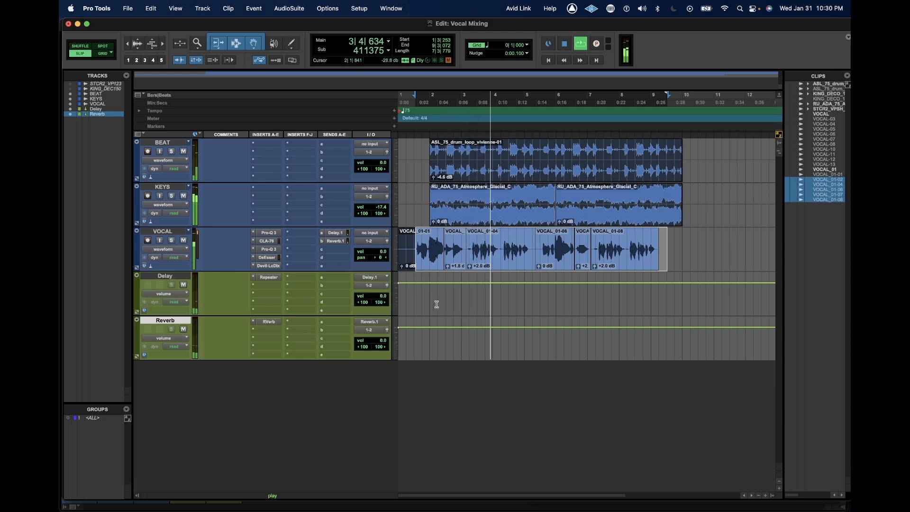
pyautogui.click(335, 233)
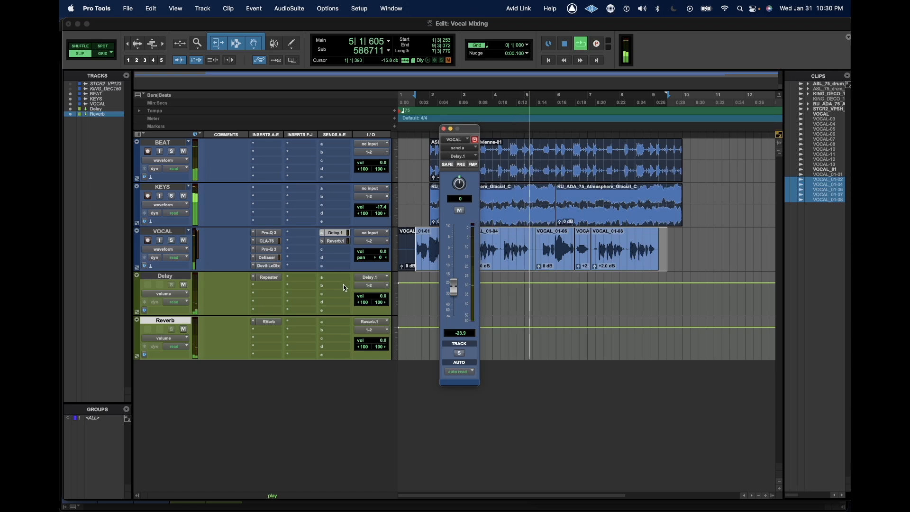
pyautogui.press('space')
pyautogui.click(445, 129)
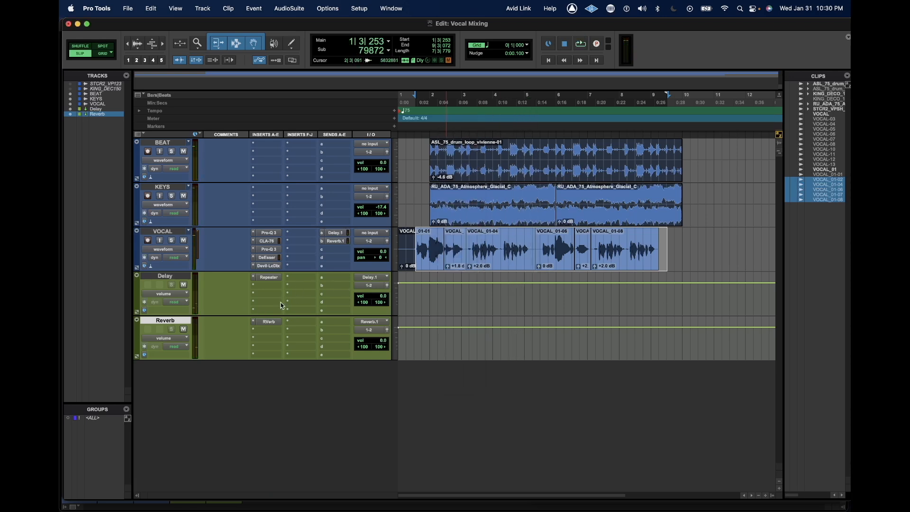
# Move Repeater to the Delay track's second insert slot and copy the vocal's DeEsser into the first slot.
pyautogui.click(270, 278)
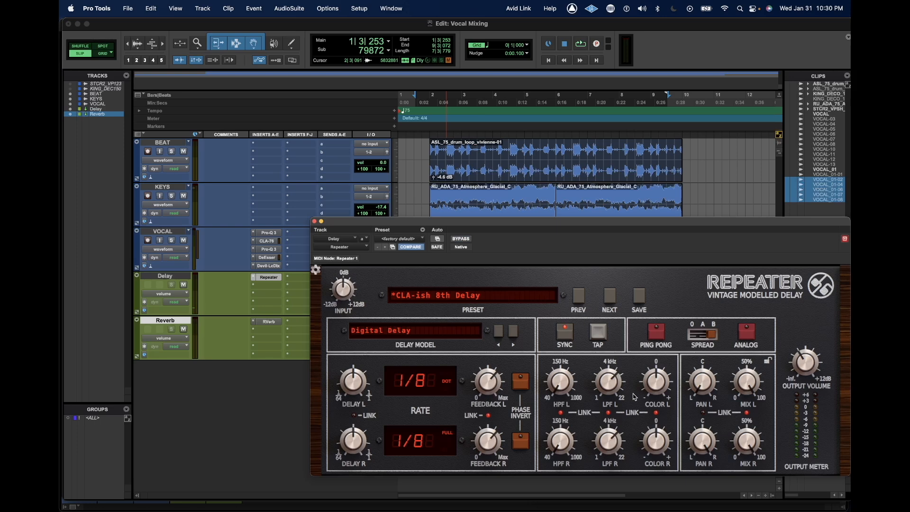
pyautogui.click(315, 222)
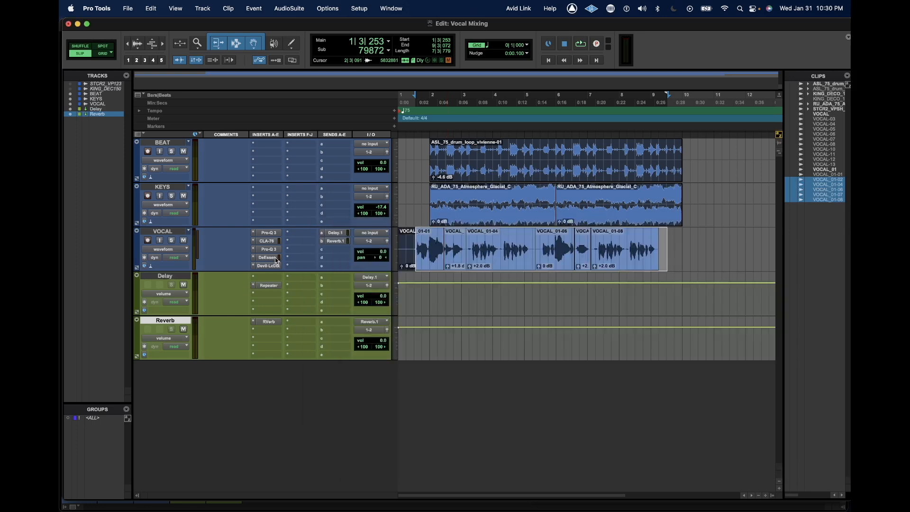
pyautogui.moveTo(282, 268); pyautogui.dragTo(280, 278)
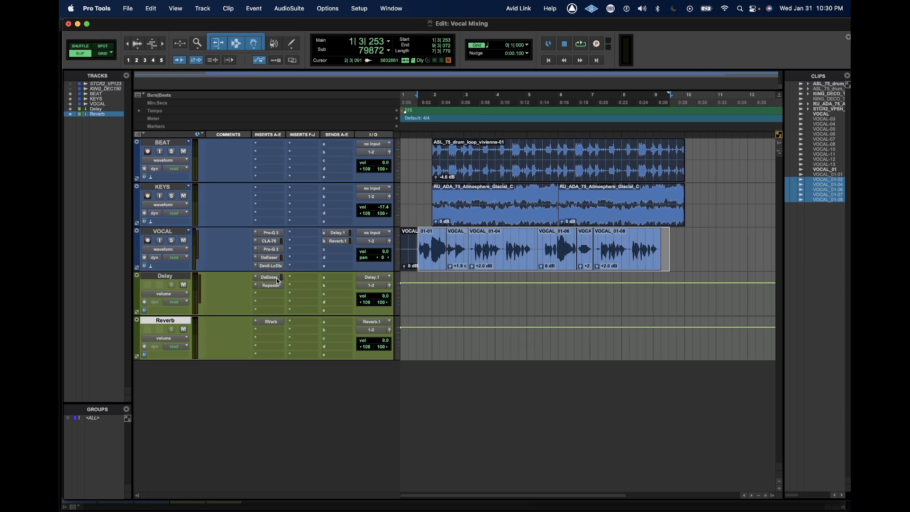
pyautogui.click(279, 278)
# Lower the Delay track's DeEsser threshold to about -57, audition it in the mix, and close the plug-in window.
pyautogui.moveTo(396, 309); pyautogui.dragTo(396, 312)
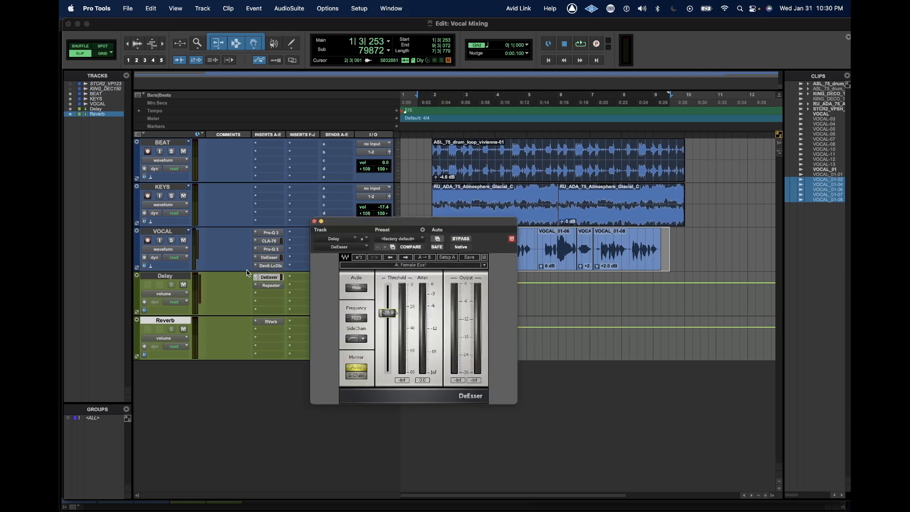
pyautogui.moveTo(393, 225); pyautogui.dragTo(484, 283)
pyautogui.press('space')
pyautogui.moveTo(503, 396)
pyautogui.mouseDown()
pyautogui.moveTo(503, 378)
pyautogui.moveTo(511, 405)
pyautogui.mouseUp()
pyautogui.press('space')
pyautogui.press('space')
pyautogui.press('space')
pyautogui.press('space')
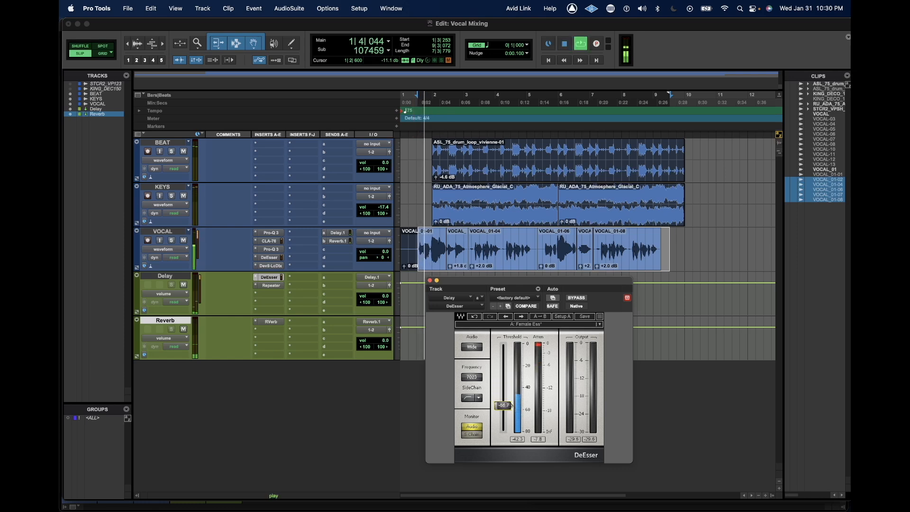
pyautogui.click(430, 280)
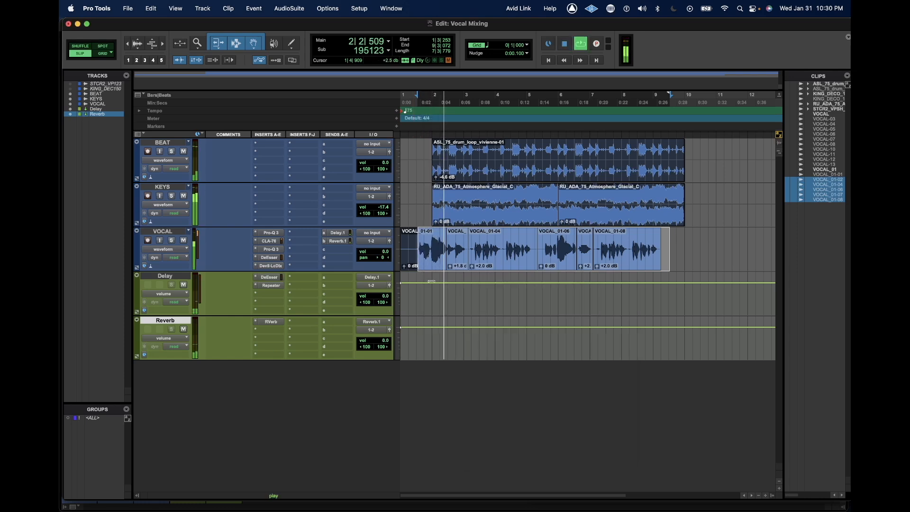
pyautogui.press('space')
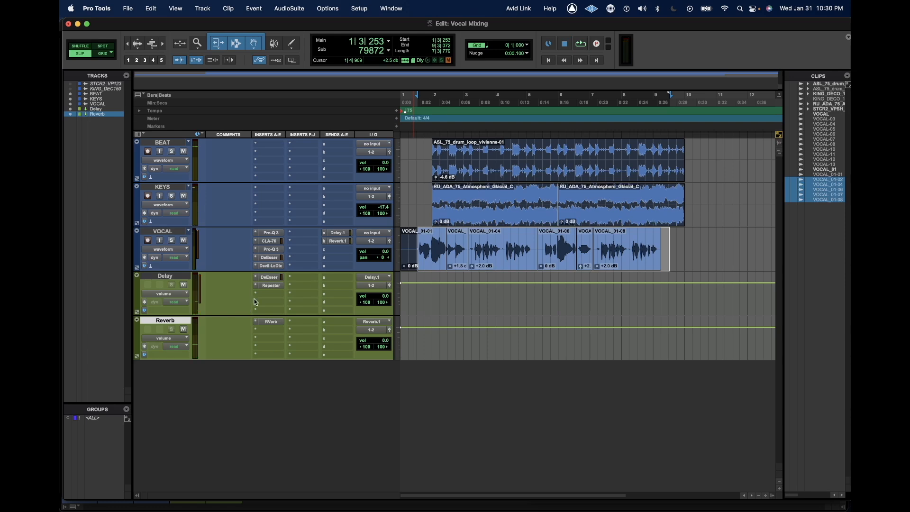
# Add a send from the Delay track to the Reverb track and select the Delay track.
pyautogui.click(336, 279)
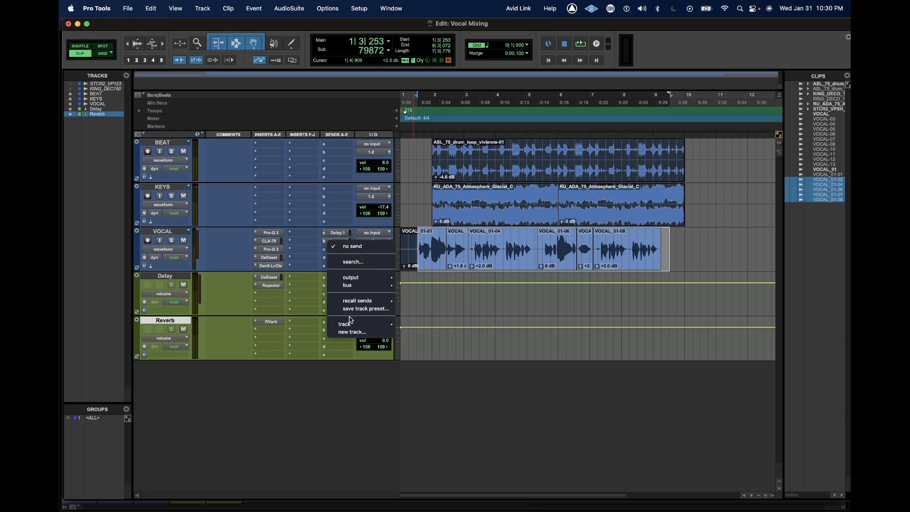
pyautogui.moveTo(351, 325)
pyautogui.click(474, 367)
pyautogui.moveTo(454, 326); pyautogui.dragTo(450, 348)
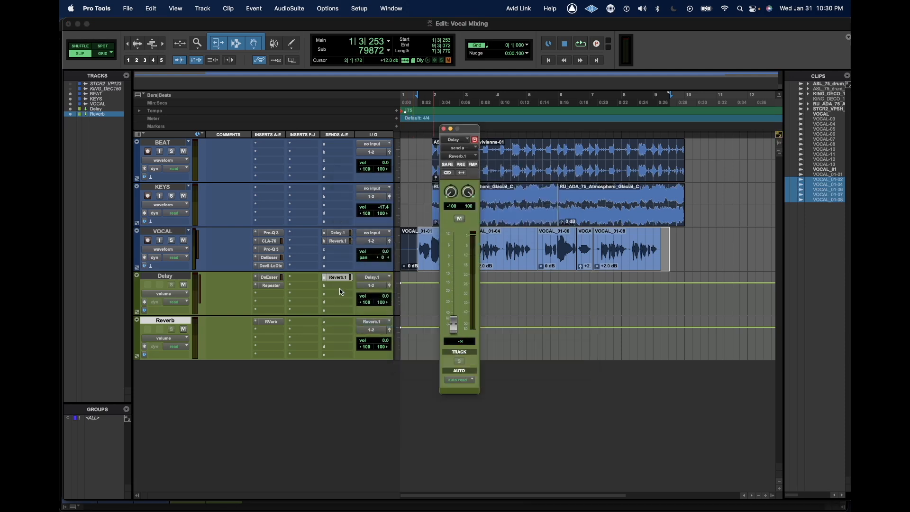
pyautogui.click(173, 277)
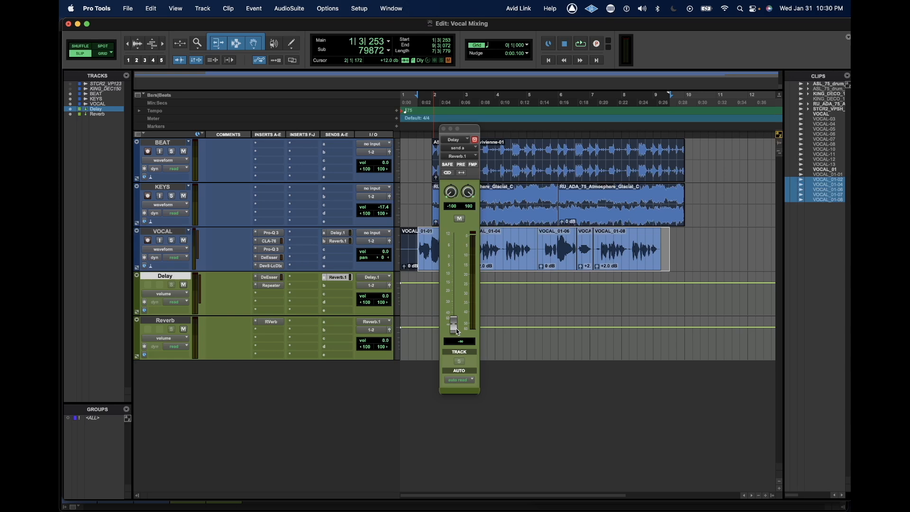
# Solo the vocal and set the Delay track's Reverb send to 0.0 dB while listening.
pyautogui.press('space')
pyautogui.moveTo(453, 326); pyautogui.dragTo(454, 250)
pyautogui.click(172, 245)
pyautogui.keyDown('alt'); pyautogui.click(454, 251); pyautogui.keyUp('alt')
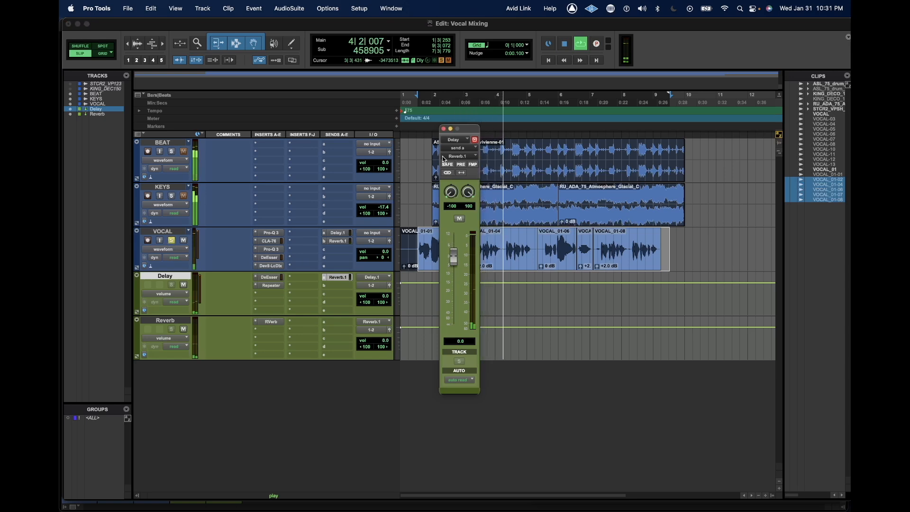
pyautogui.press('space')
pyautogui.click(444, 129)
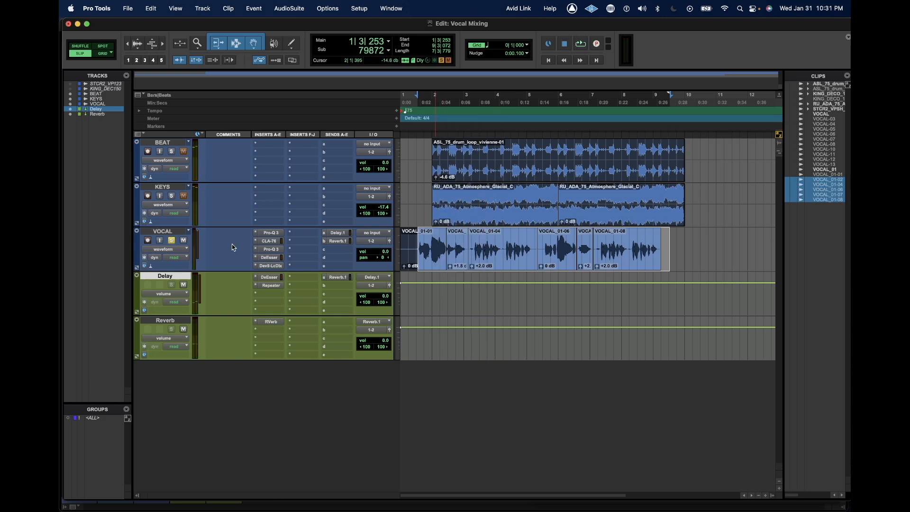
# Compare playback with the vocal inserts bypassed and the Delay and Reverb tracks muted against the fully processed mix, with the vocal unsoloed.
pyautogui.keyDown('shift'); pyautogui.click(174, 322); pyautogui.keyUp('shift')
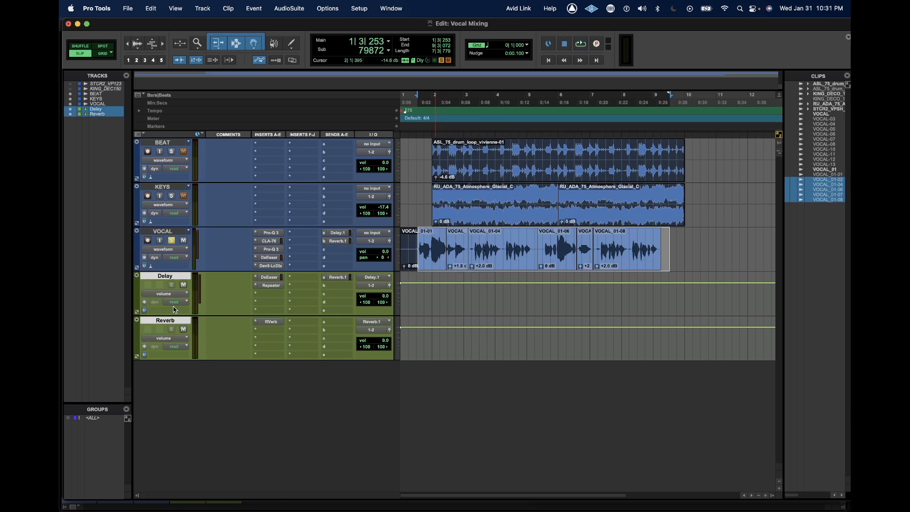
pyautogui.keyDown('shift'); pyautogui.keyDown('super'); pyautogui.click(279, 235); pyautogui.keyUp('super'); pyautogui.keyUp('shift')
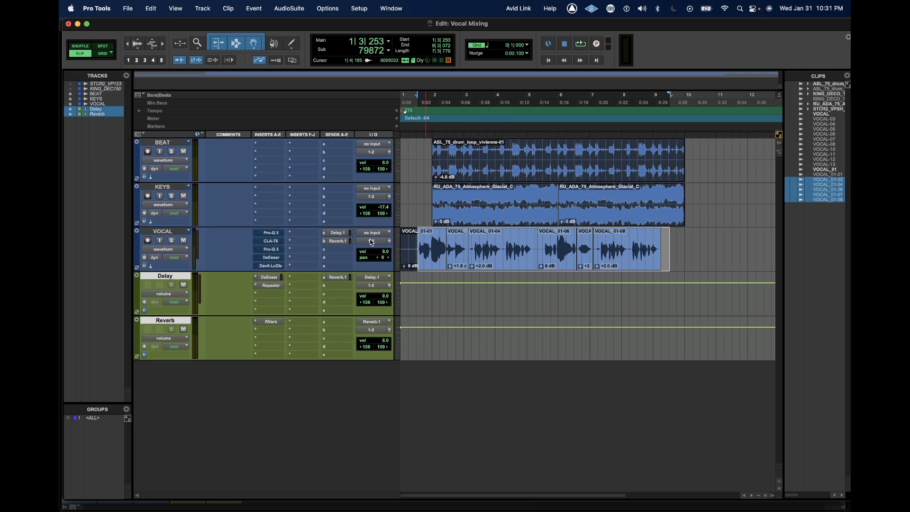
pyautogui.press('space')
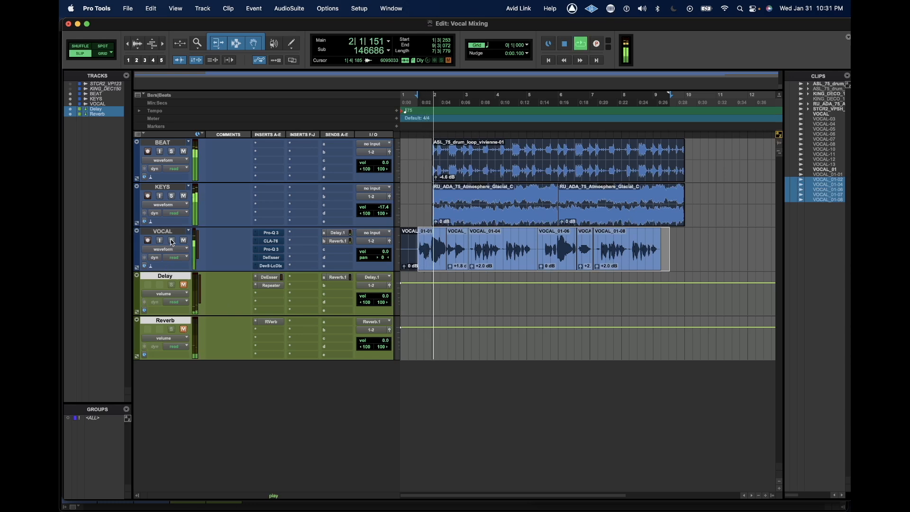
pyautogui.click(173, 243)
pyautogui.click(172, 243)
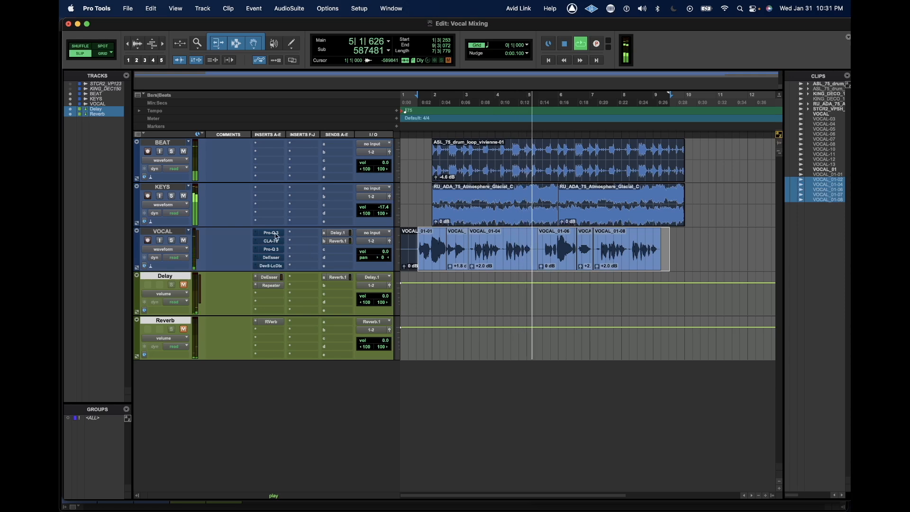
pyautogui.press('space')
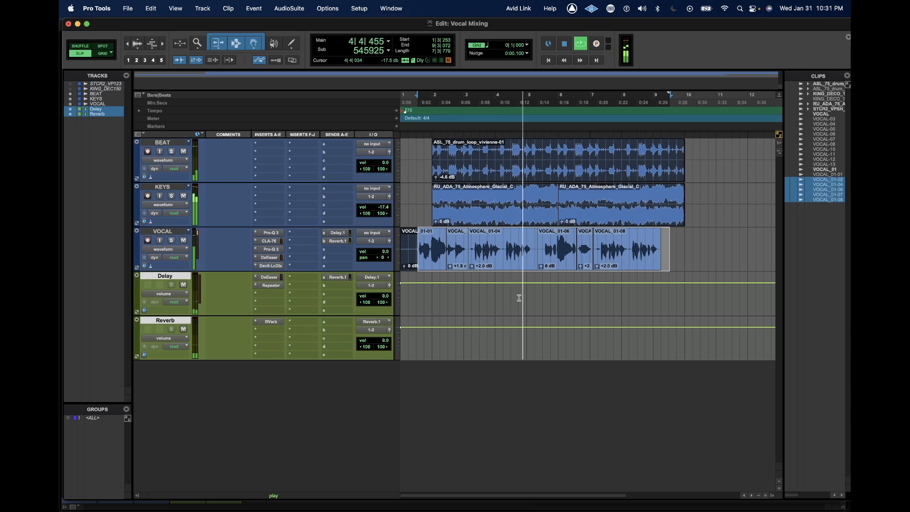
pyautogui.press('space')
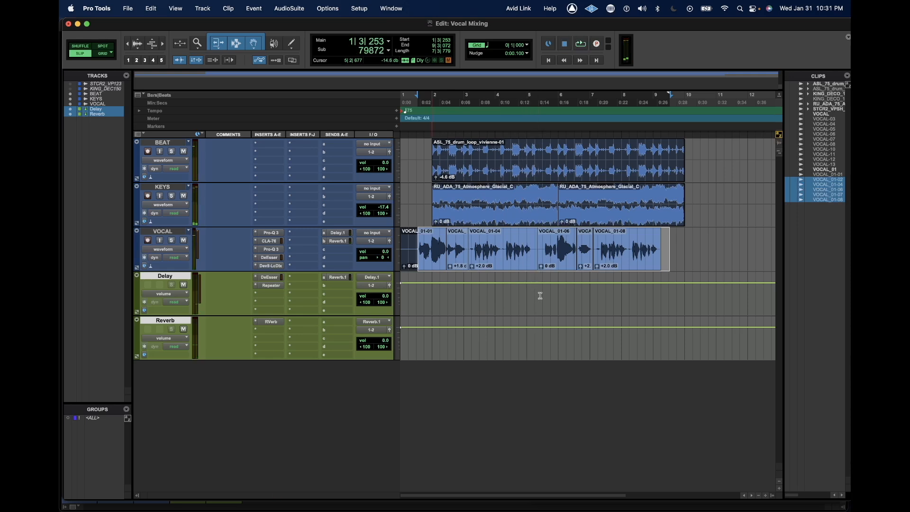